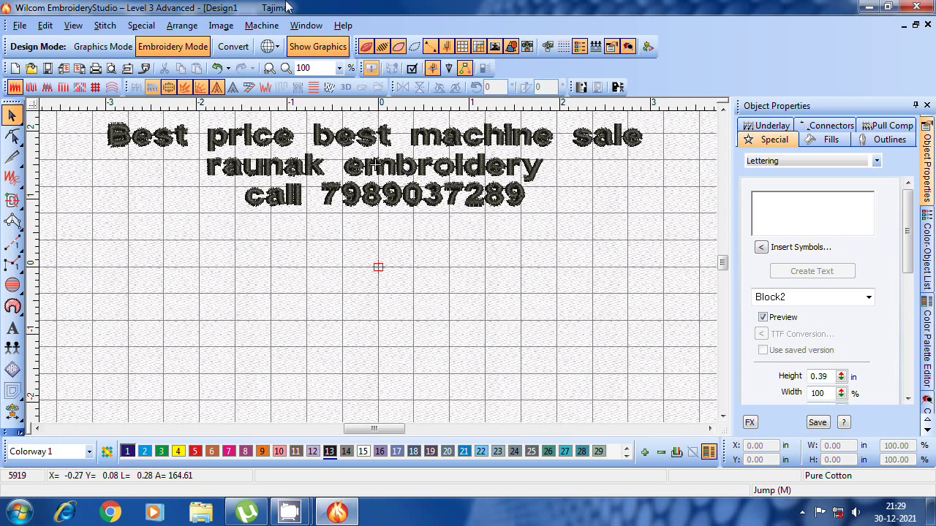
Insert the JPEG image 123.jpg from the Desktop into the design and place it below the lettering
left_click(221, 26)
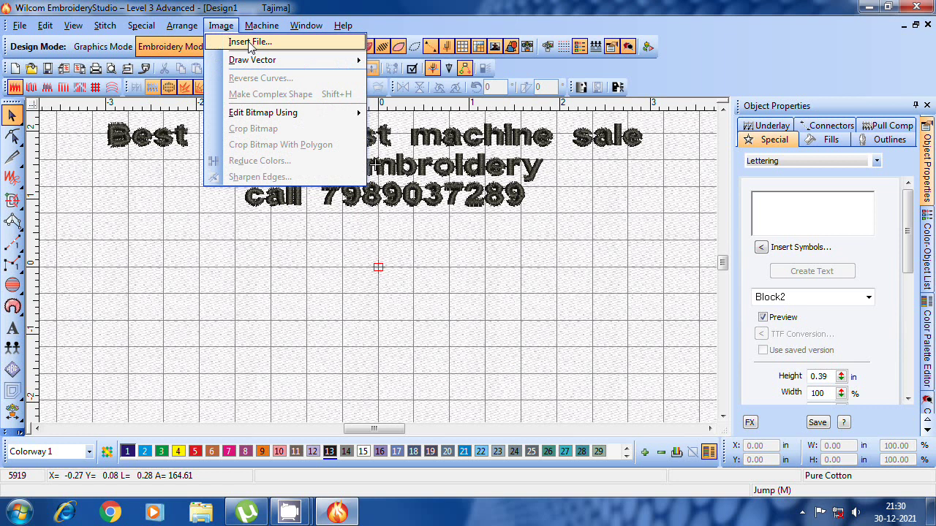
left_click(250, 41)
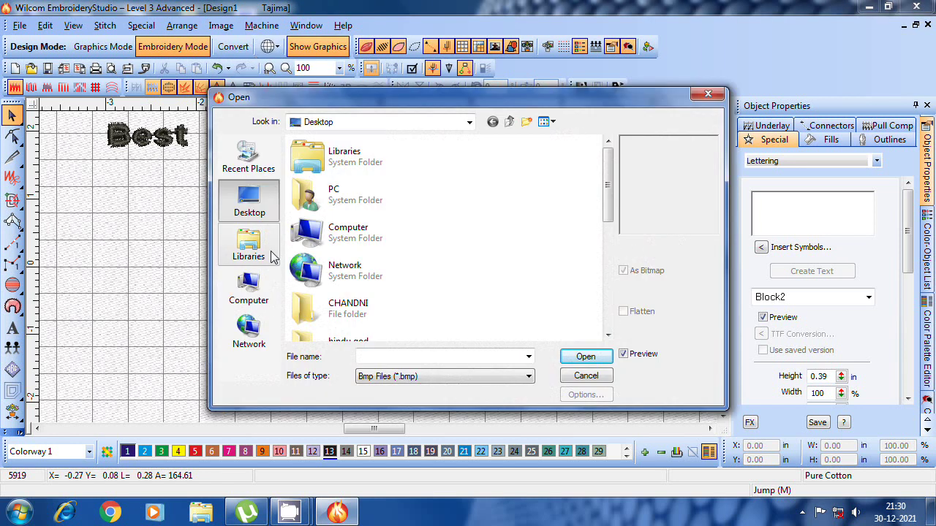
left_click(388, 377)
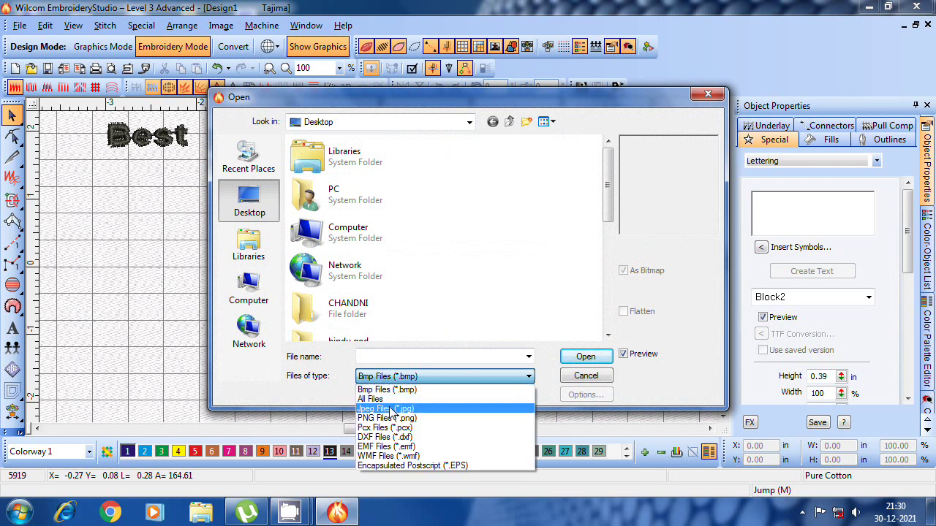
left_click(387, 409)
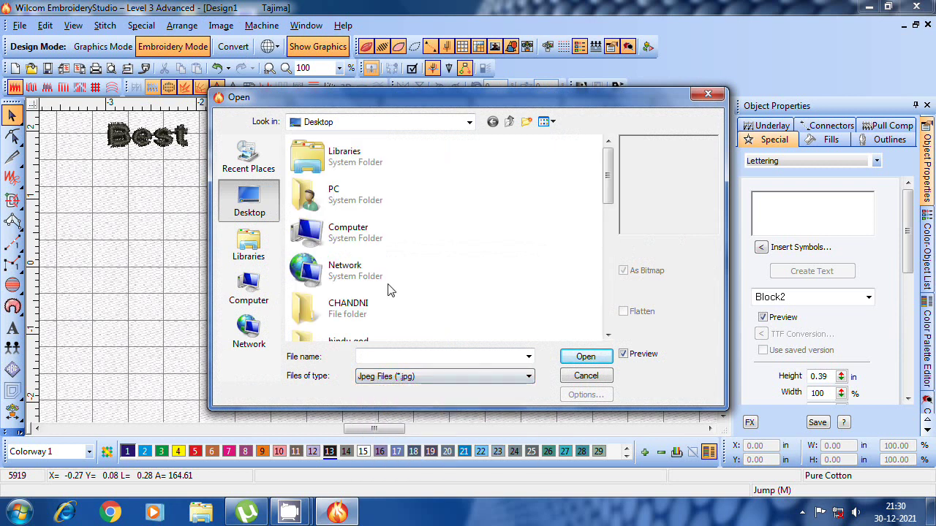
left_click_drag(608, 178, 604, 313)
left_click(329, 218)
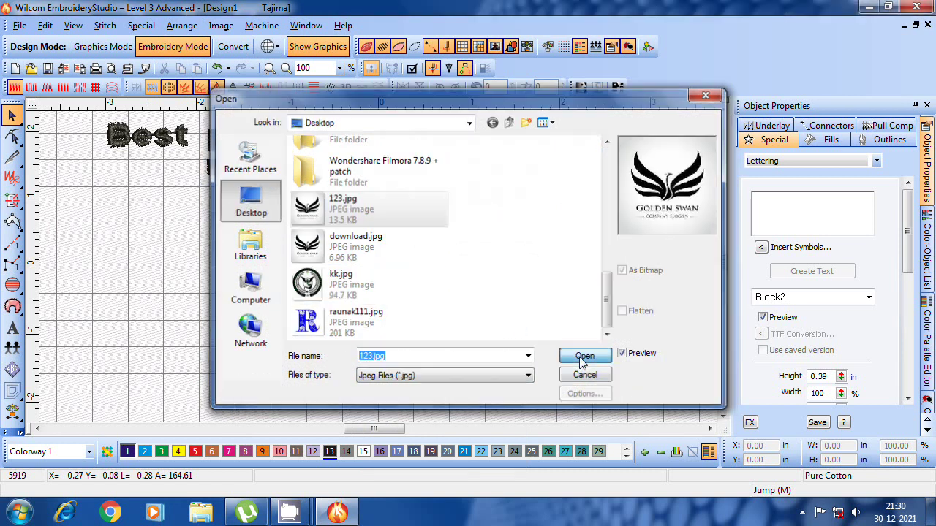
left_click(585, 358)
left_click_drag(386, 268, 383, 293)
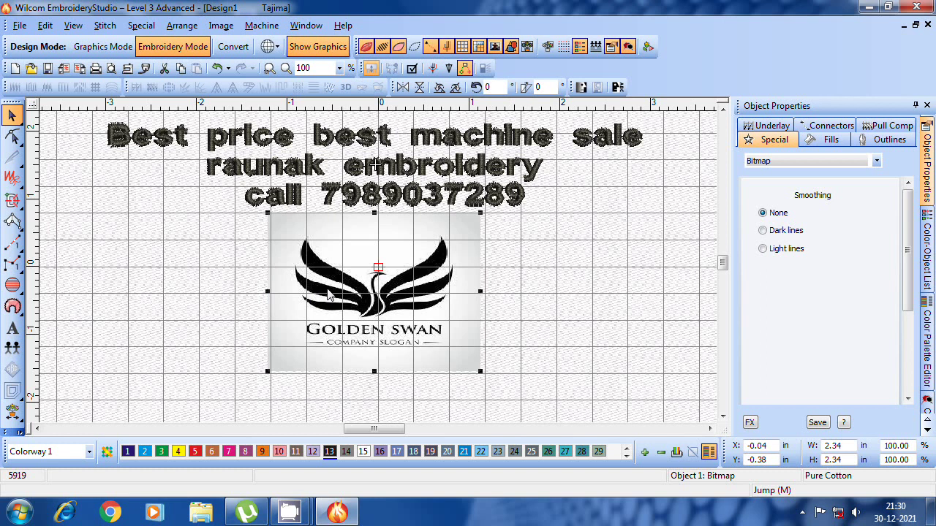
Digitize the lowest feather of the swan's left wing as an Input A satin column, placing point pairs from the outer tip to the body
key("z")
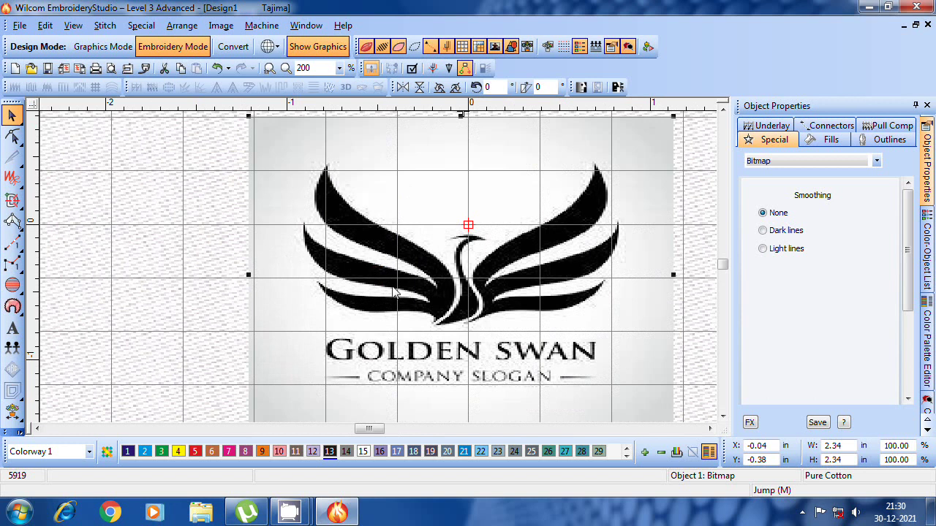
scroll(393, 284, "up", 1)
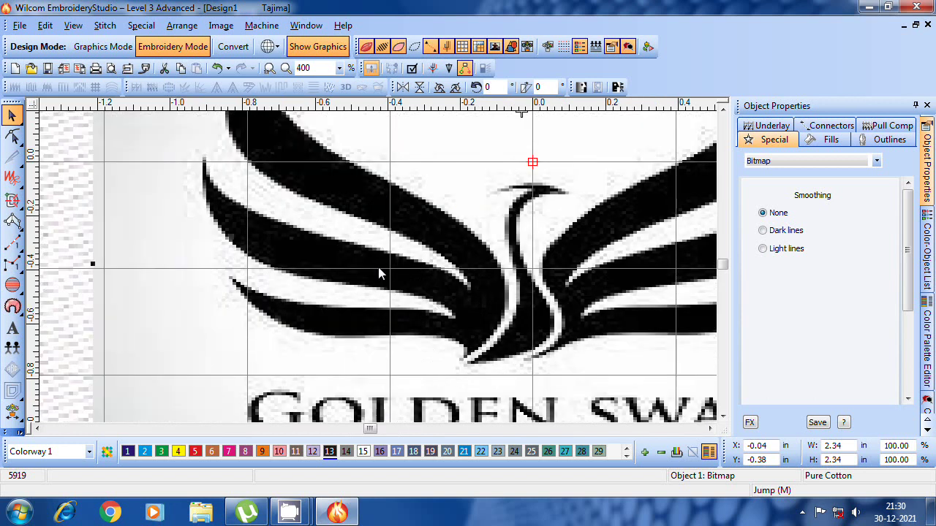
left_click(722, 109)
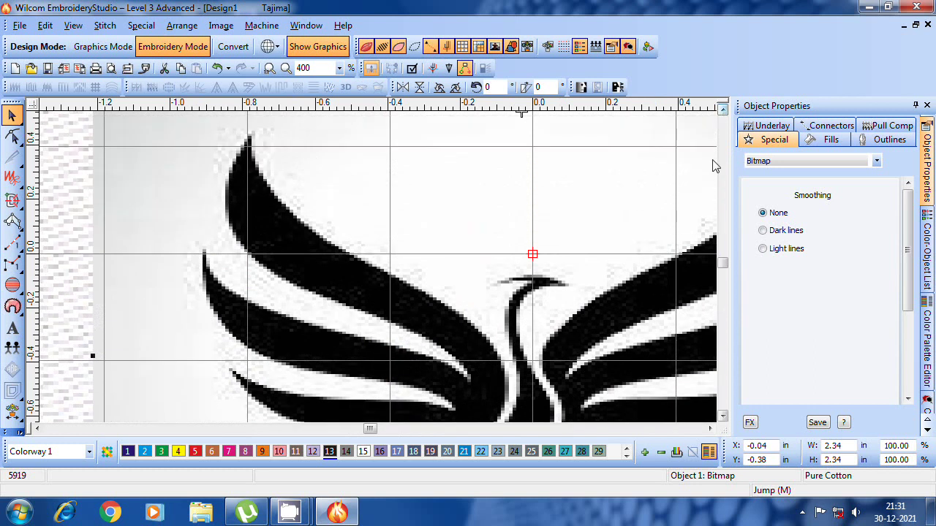
left_click(722, 417)
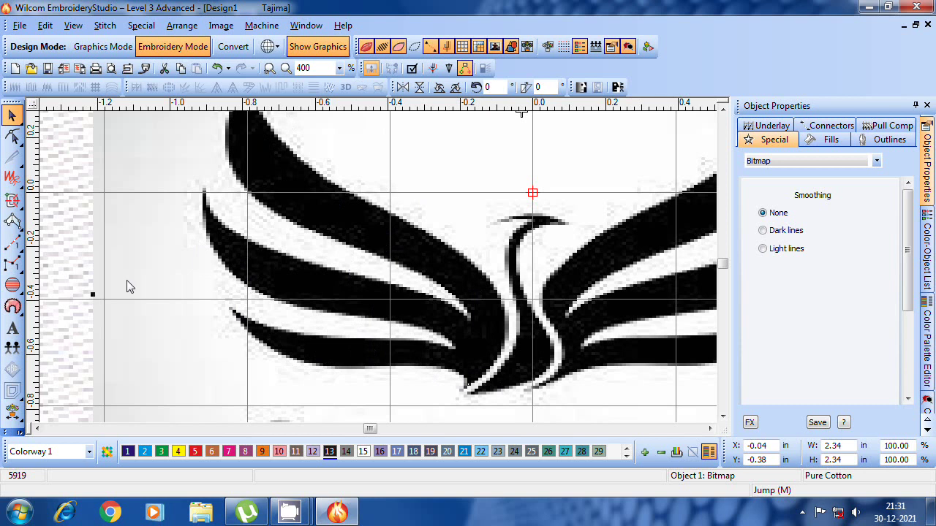
key("a")
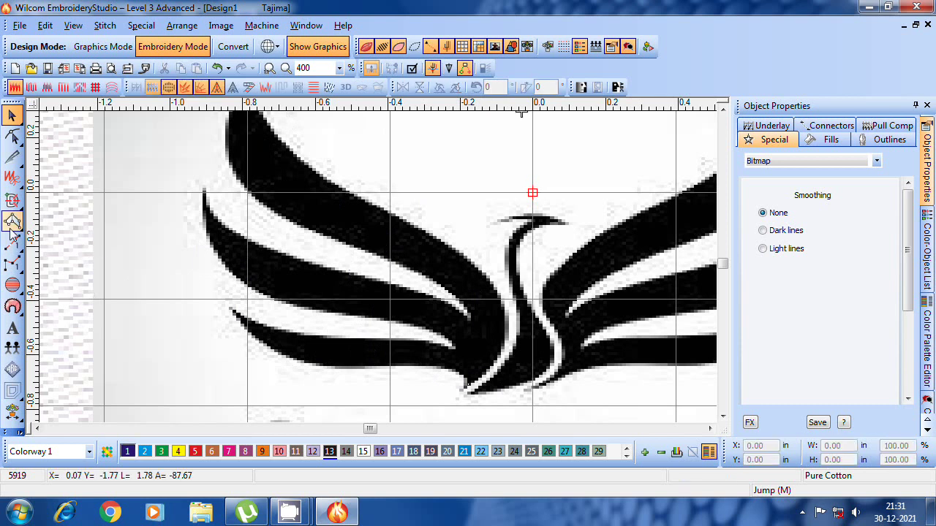
left_click(12, 223)
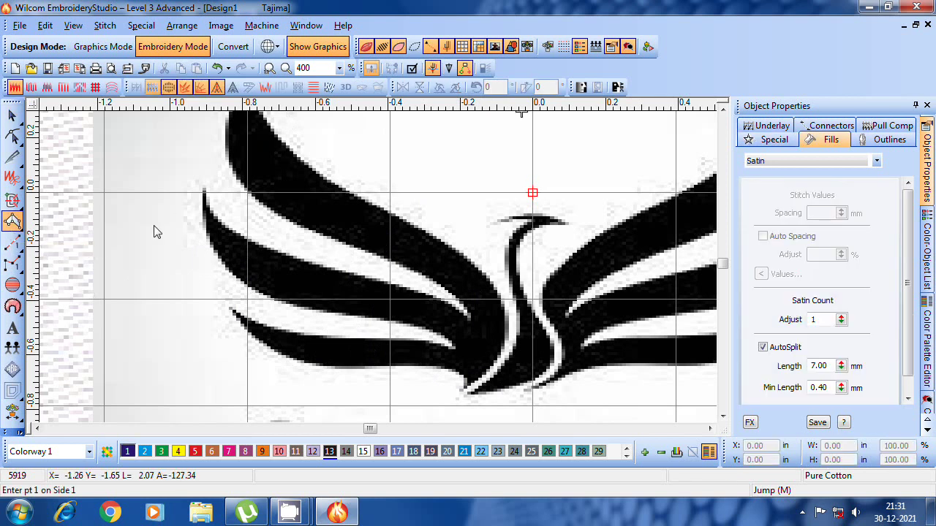
left_click(229, 309)
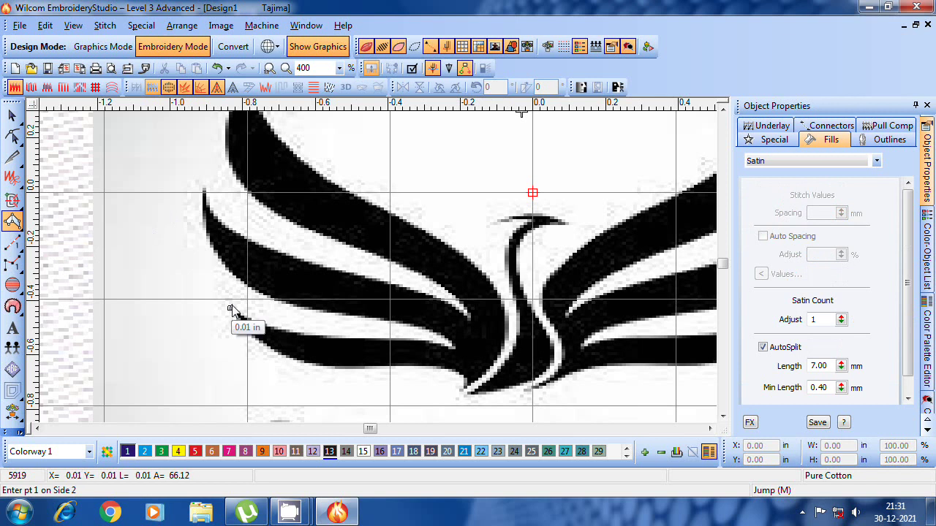
left_click(230, 309)
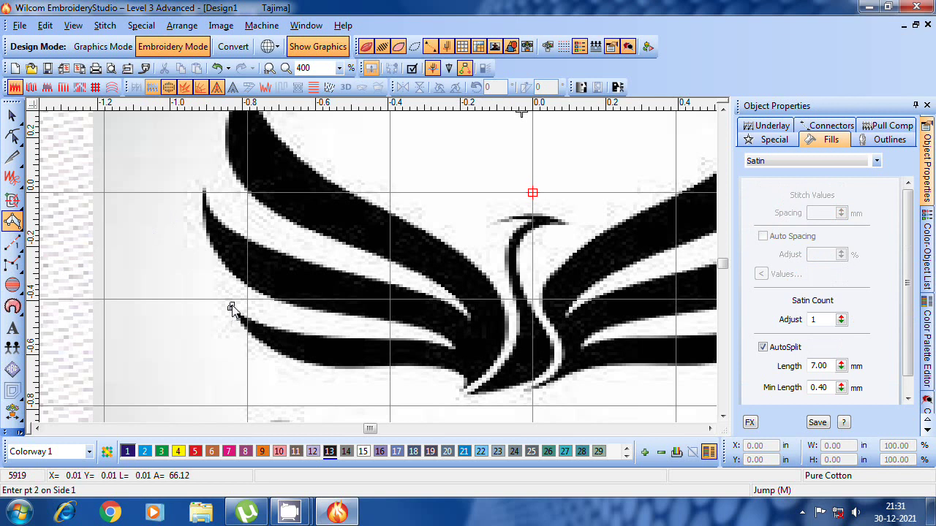
left_click(258, 342)
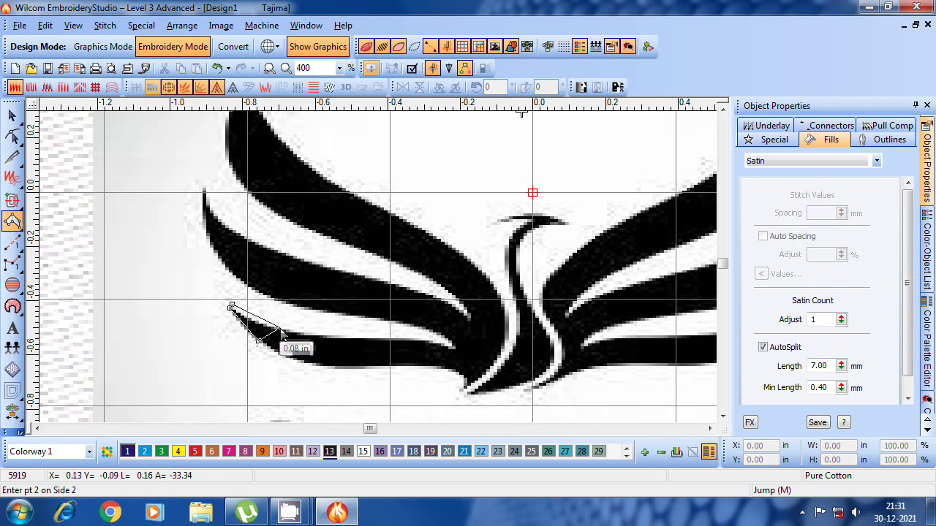
left_click(310, 363)
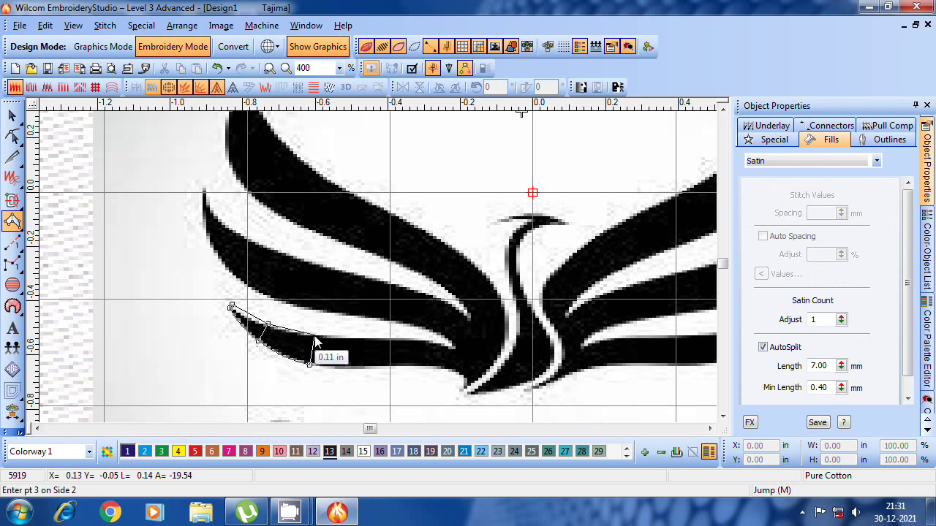
left_click(314, 337)
left_click(380, 365)
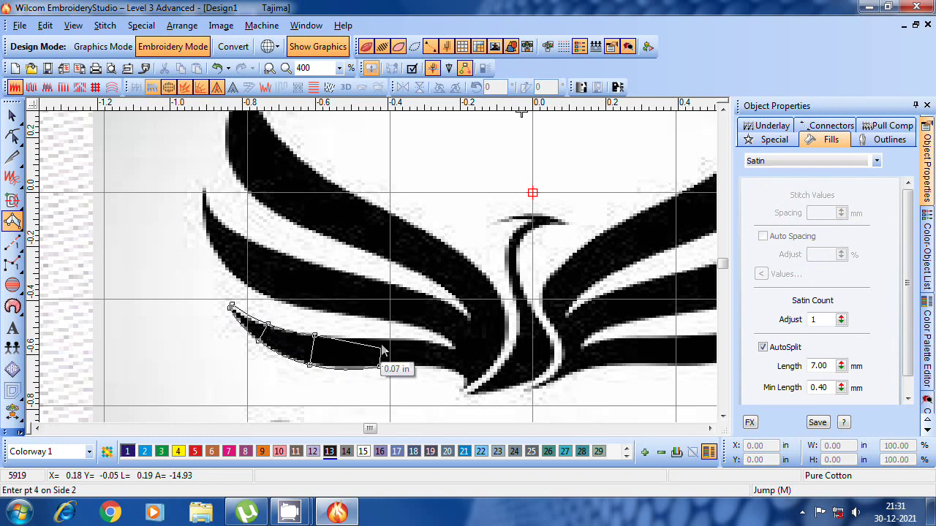
left_click(381, 340)
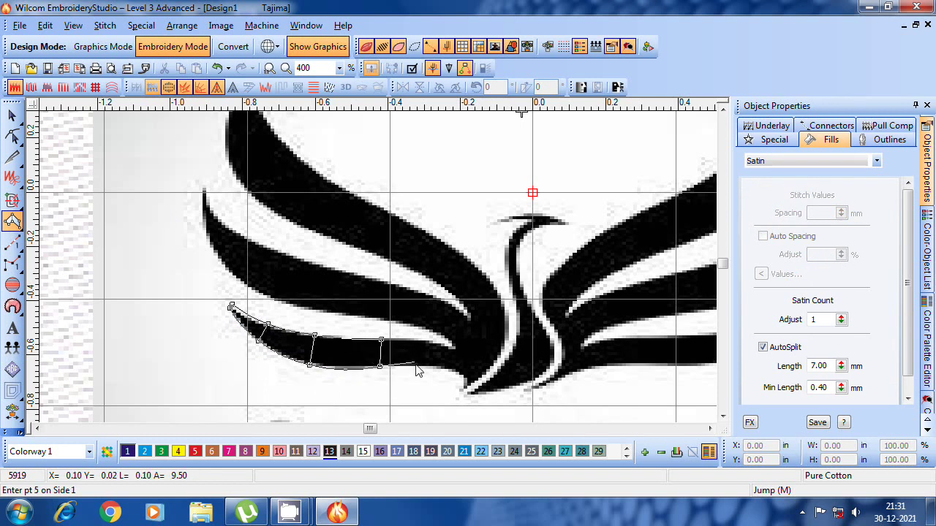
left_click(416, 365)
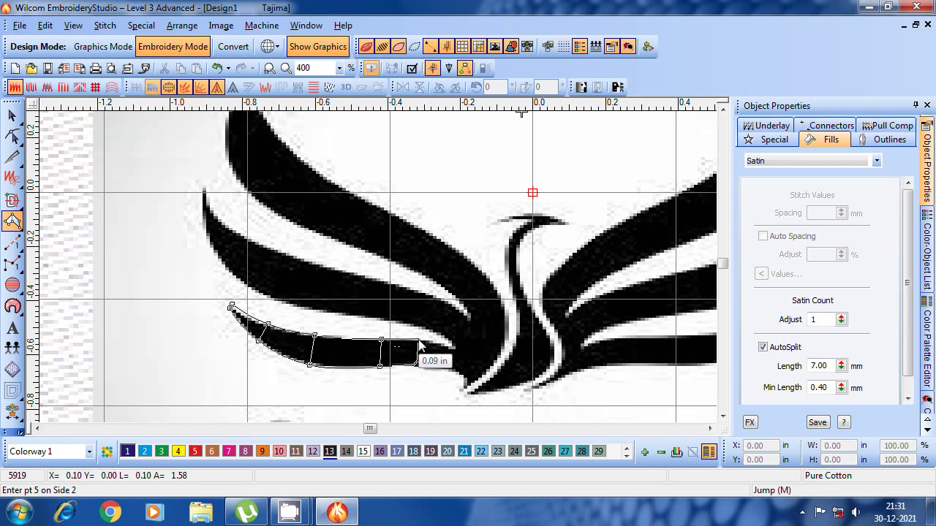
left_click(419, 340)
left_click(447, 366)
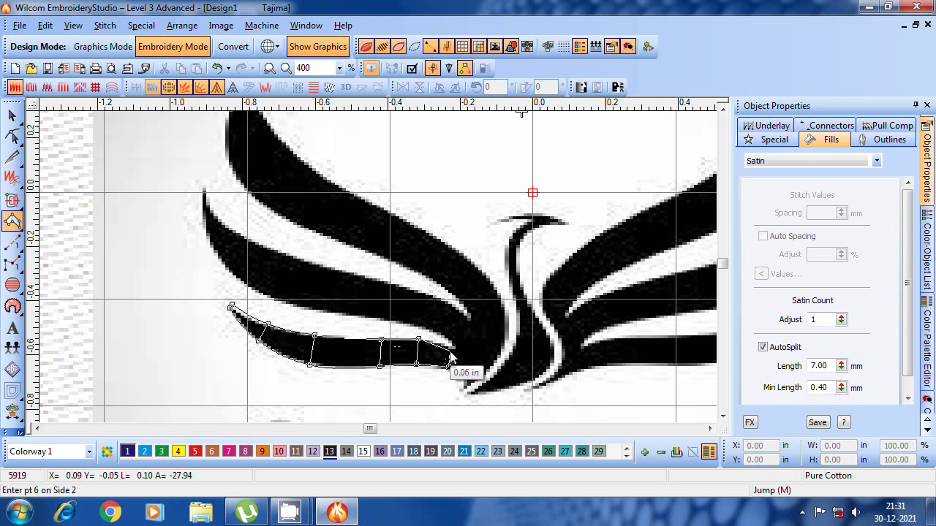
left_click(450, 350)
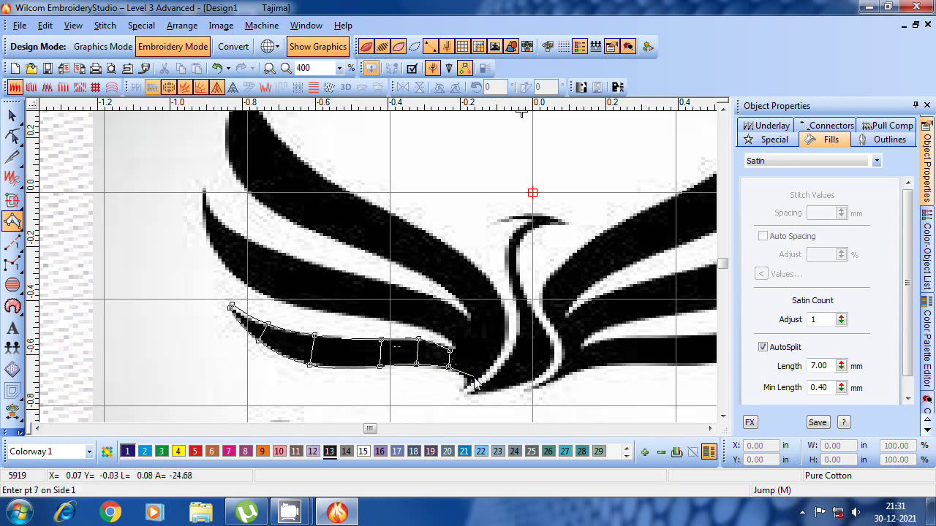
left_click(474, 379)
left_click(488, 361)
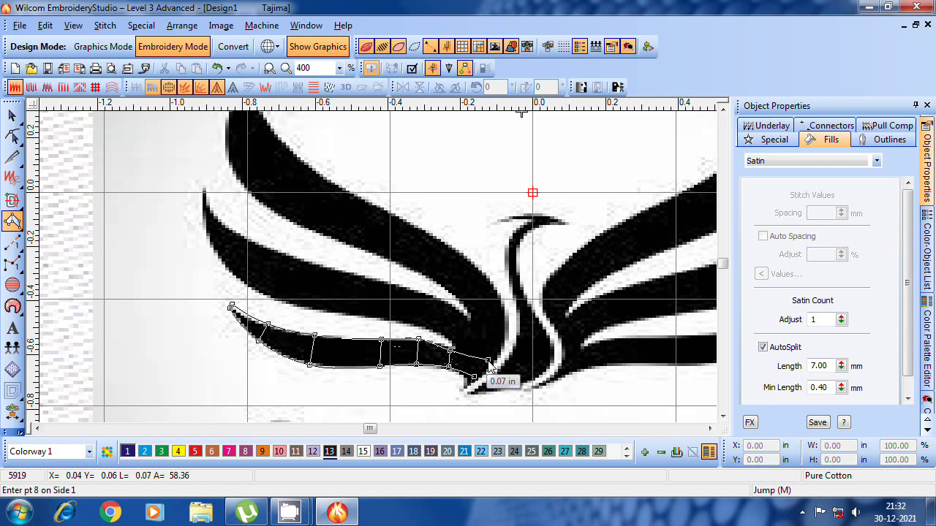
key("Return")
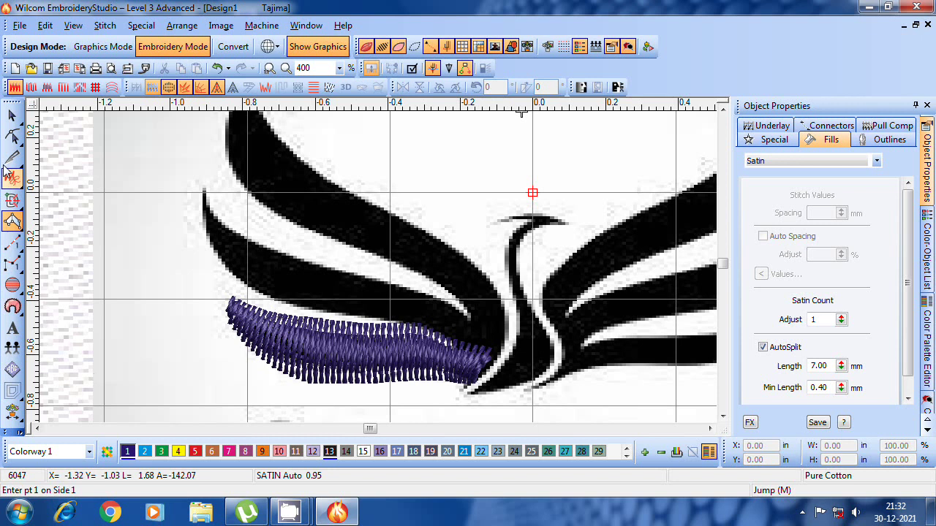
Turn off pull compensation for the new satin feather and deselect it
left_click(14, 117)
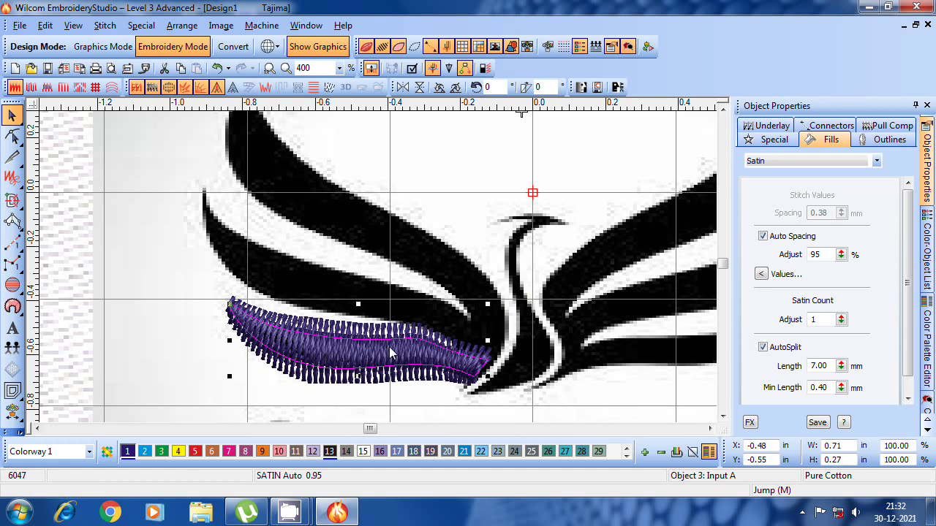
left_click(891, 126)
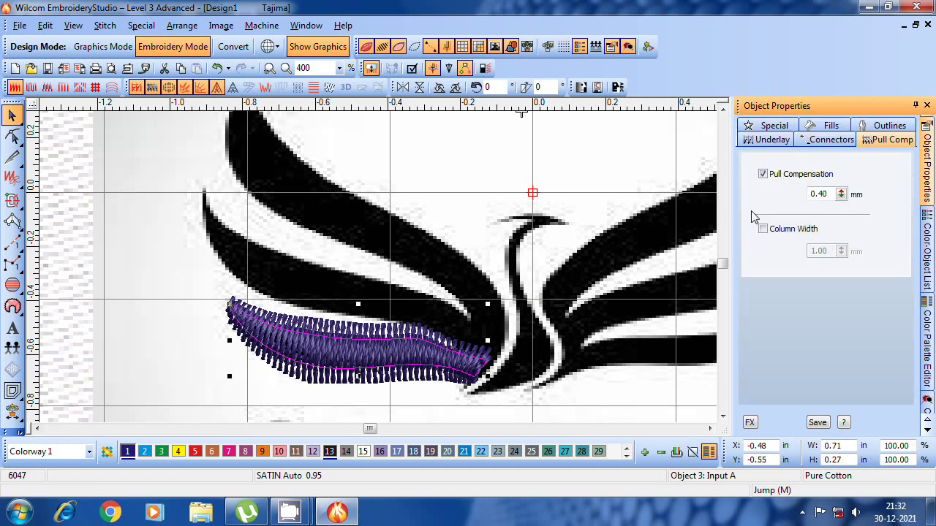
left_click(762, 174)
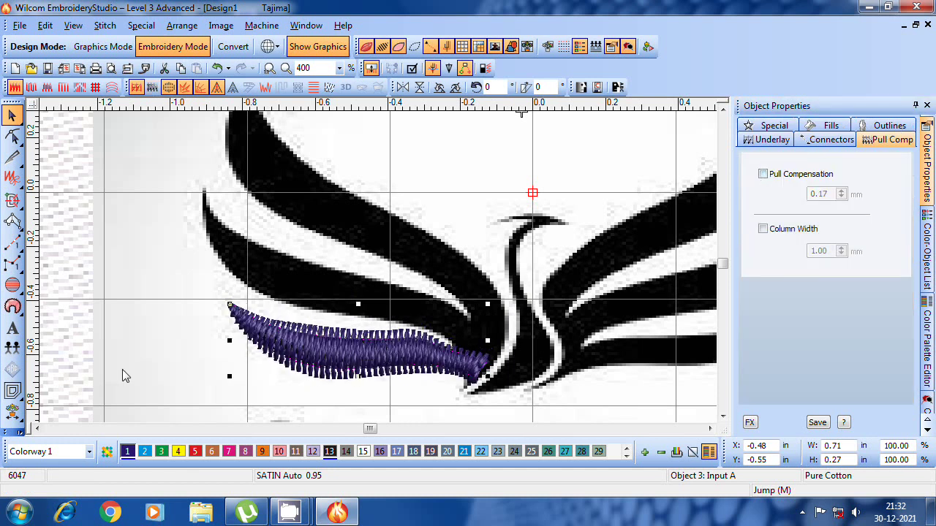
left_click(73, 351)
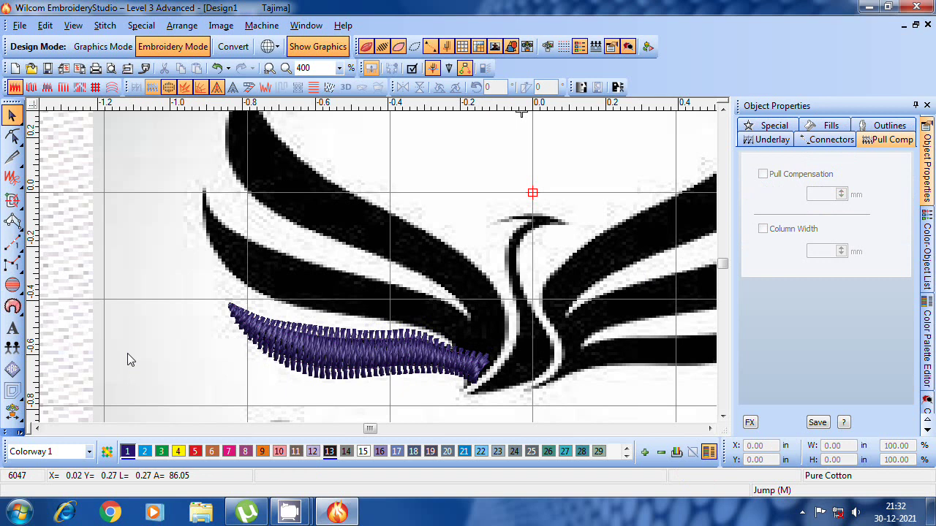
Switch off the realistic stitch view and reshape the feather column's upper and lower control points to follow the image outline
key("t")
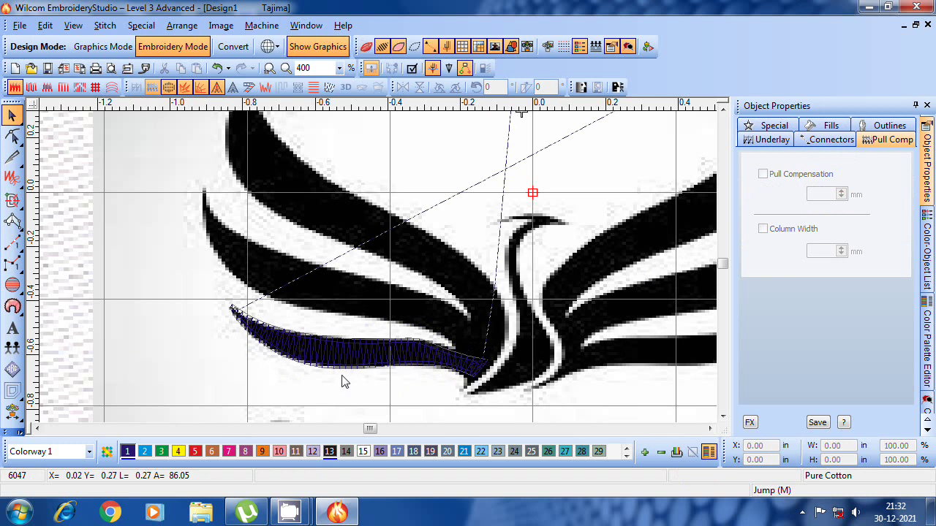
key("z")
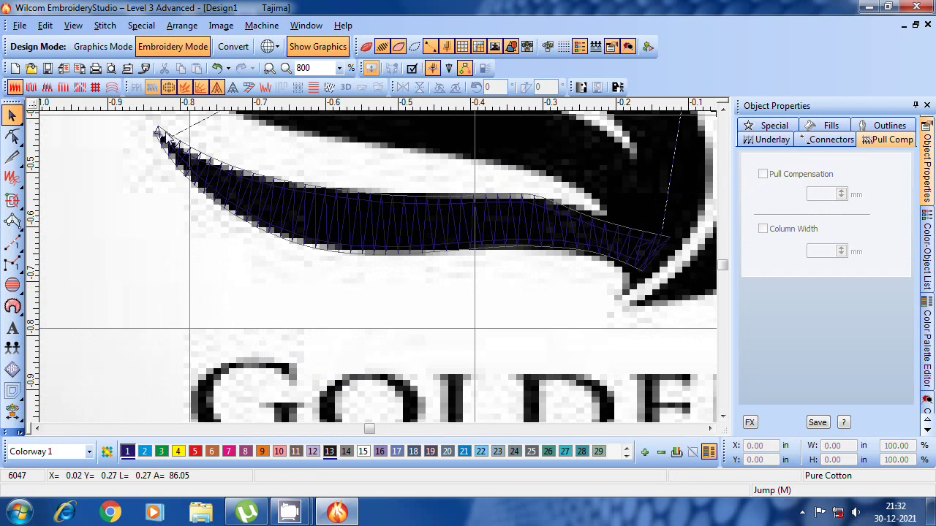
left_click(188, 150)
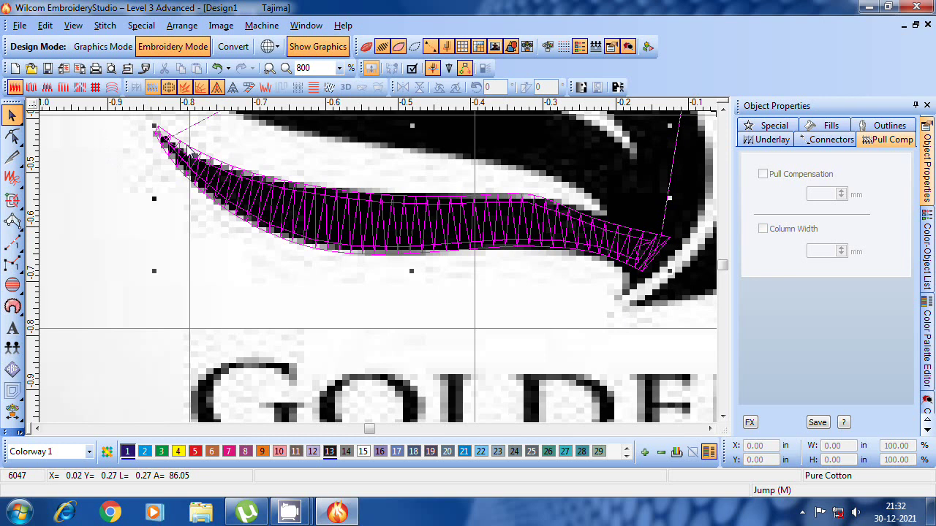
left_click(11, 136)
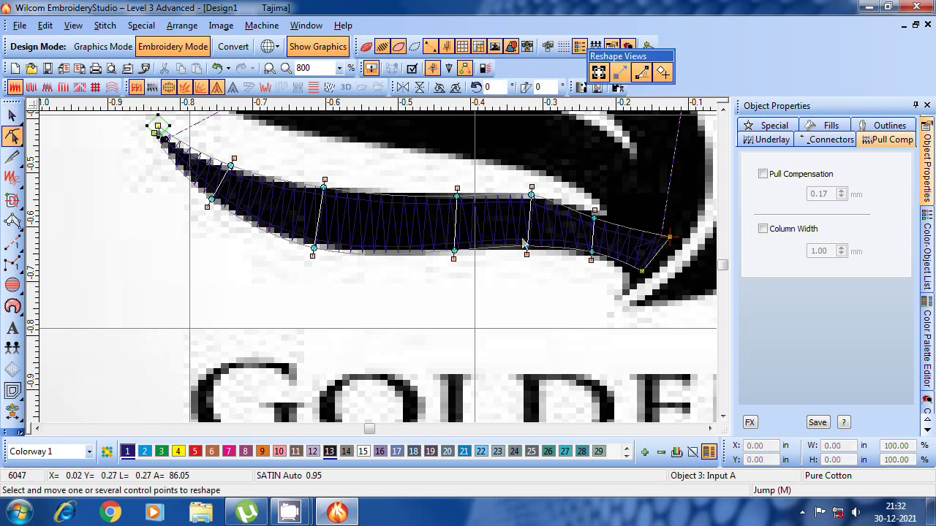
mouse_move(457, 196)
left_mouse_down()
mouse_move(458, 188)
mouse_move(459, 196)
left_mouse_up()
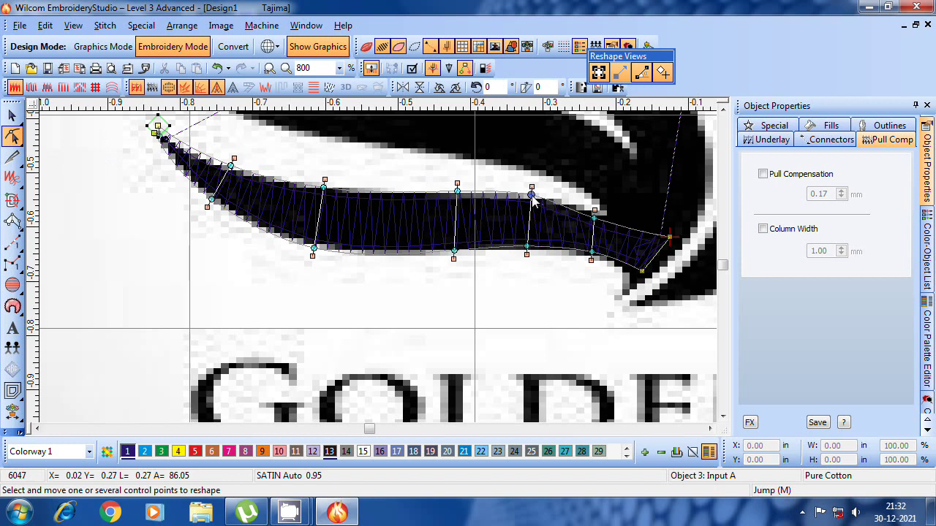
left_click_drag(532, 196, 541, 199)
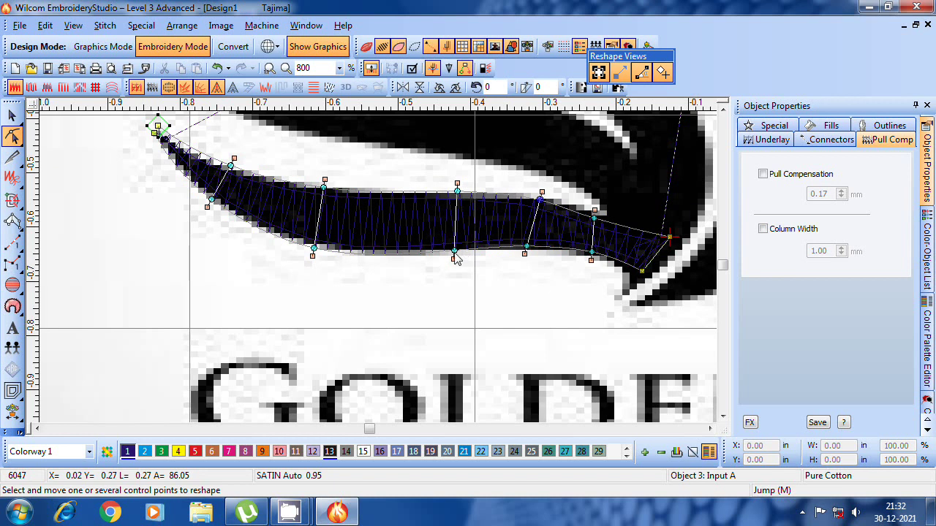
mouse_move(454, 253)
left_mouse_down()
mouse_move(453, 265)
mouse_move(453, 255)
left_mouse_up()
mouse_move(593, 256)
left_mouse_down()
mouse_move(602, 246)
mouse_move(593, 247)
left_mouse_up()
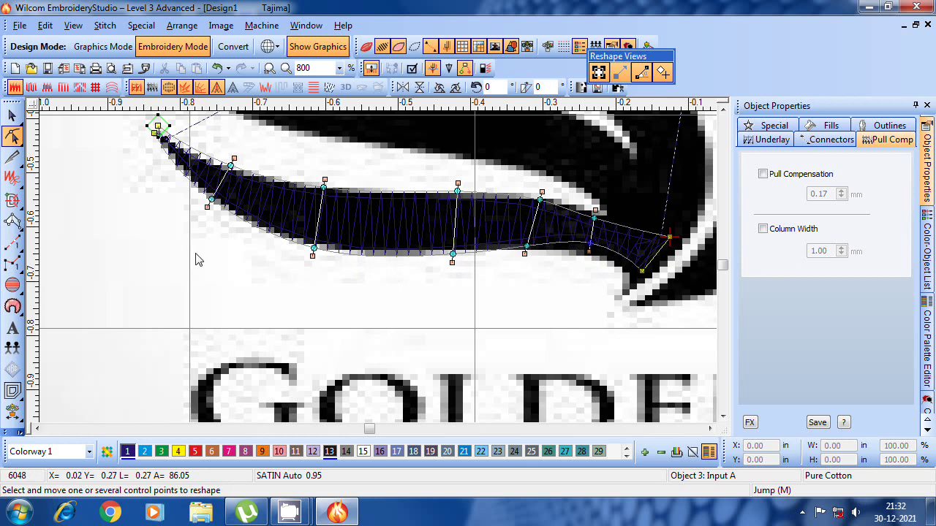
left_click(11, 115)
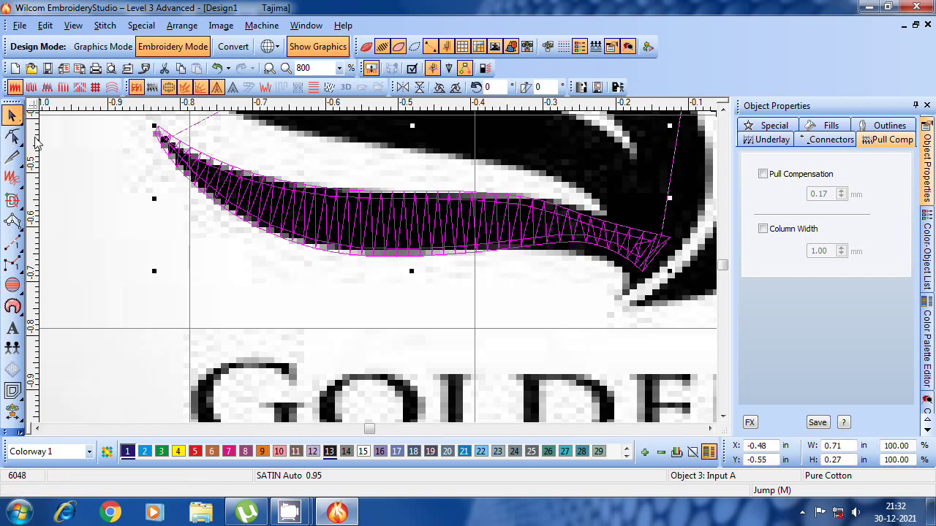
Switch the realistic stitch view back on and deselect the reshaped lower feather to check it against the whole swan
key("t")
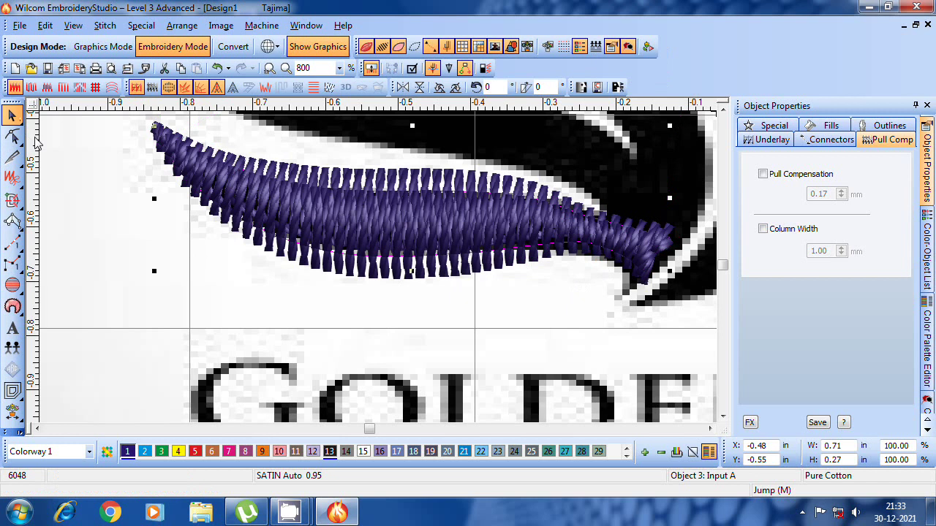
key("shift+z")
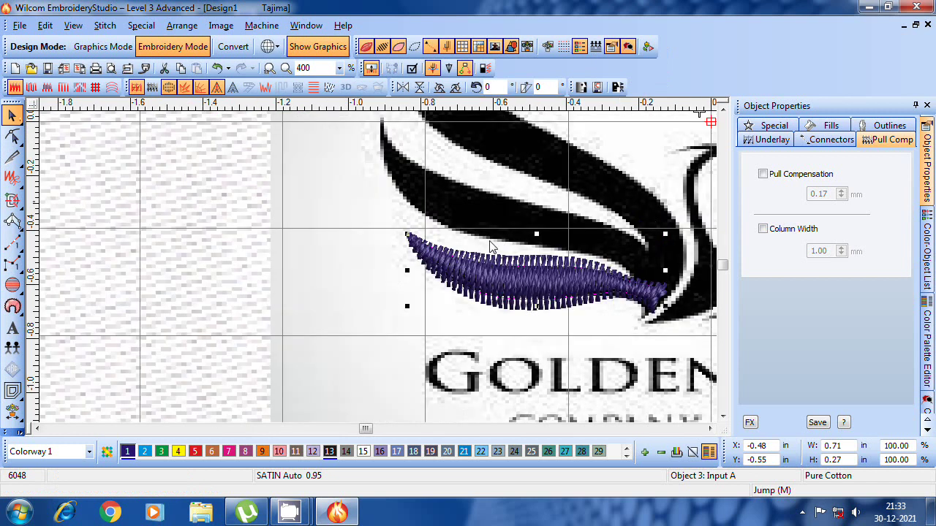
key("Escape")
key("z")
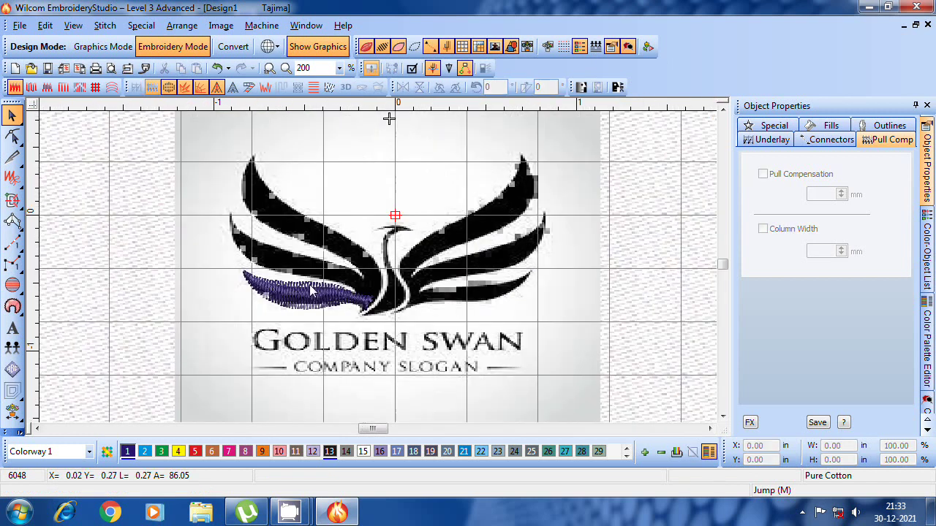
key("z")
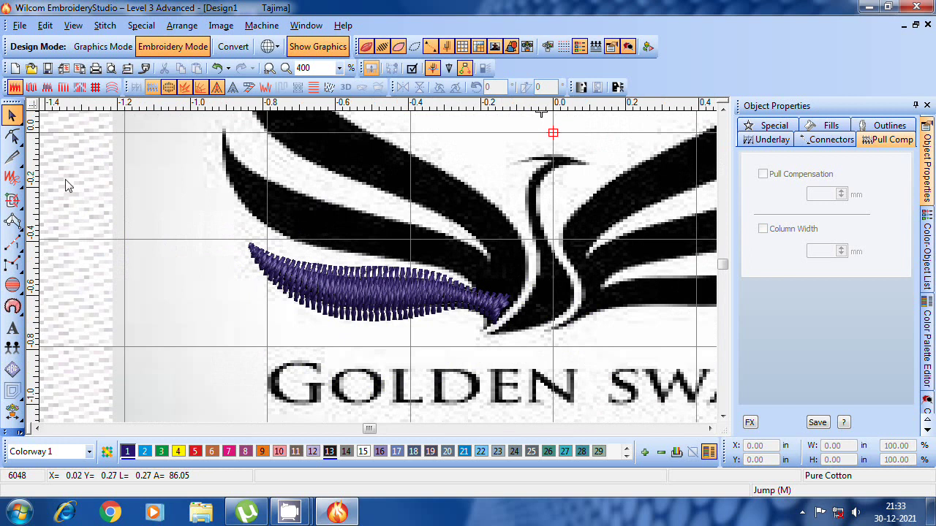
Place the lower feather's stitch entry point on its outer tip in reshape mode and deselect the column
left_click(12, 136)
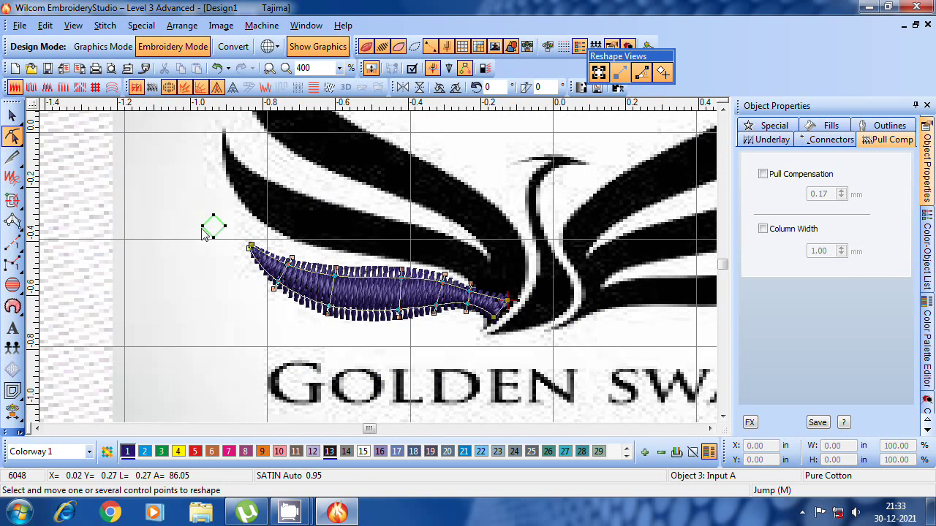
left_click(250, 246)
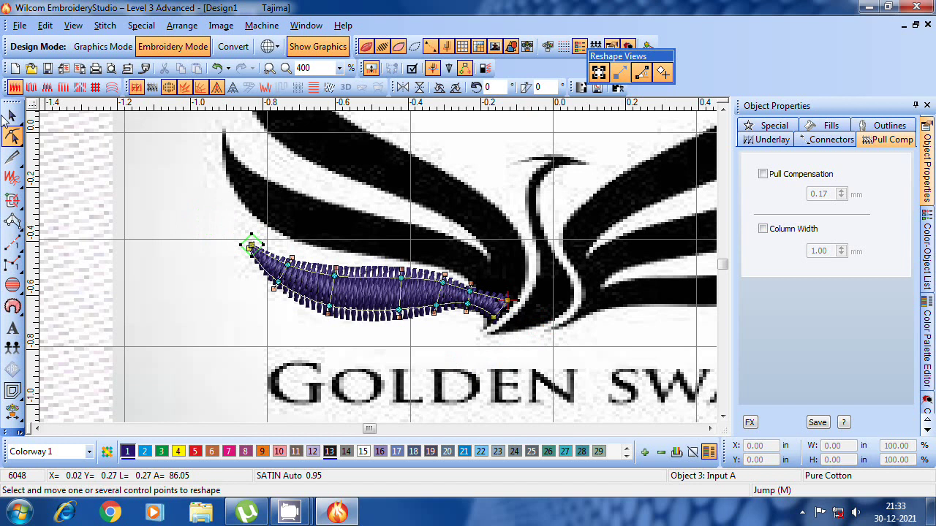
left_click(12, 116)
left_click(82, 266)
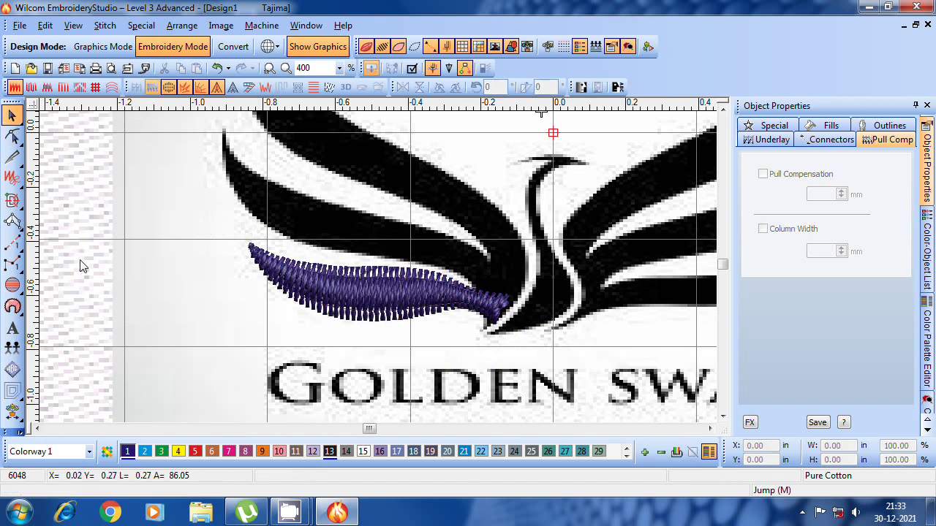
Switch off the realistic view and preview the design's stitching in Slow Redraw, reducing the speed to 8 s/s
key("t")
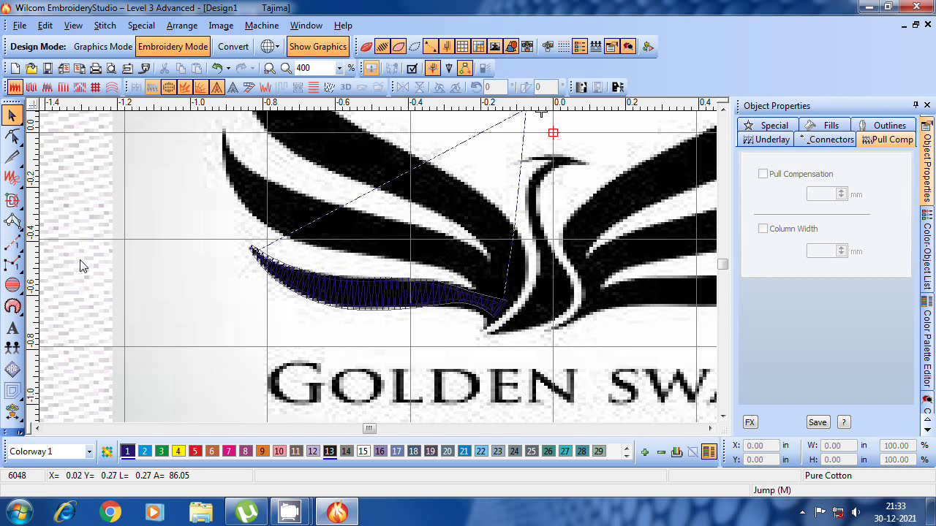
key("shift+r")
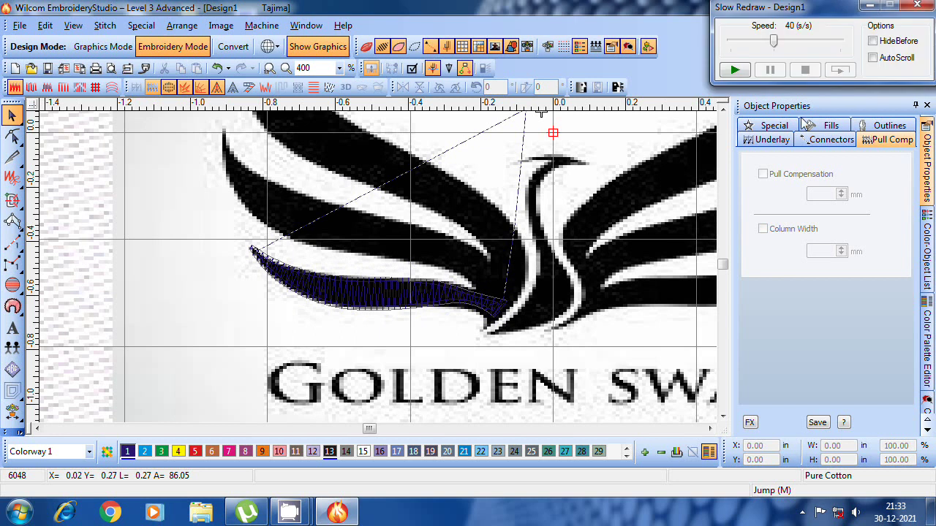
left_click(735, 70)
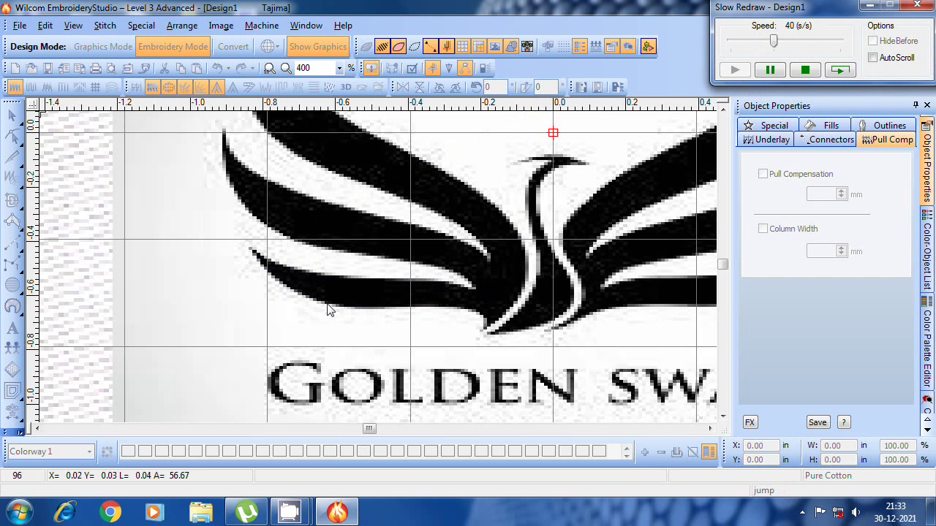
left_click(773, 44)
left_click_drag(773, 44, 740, 43)
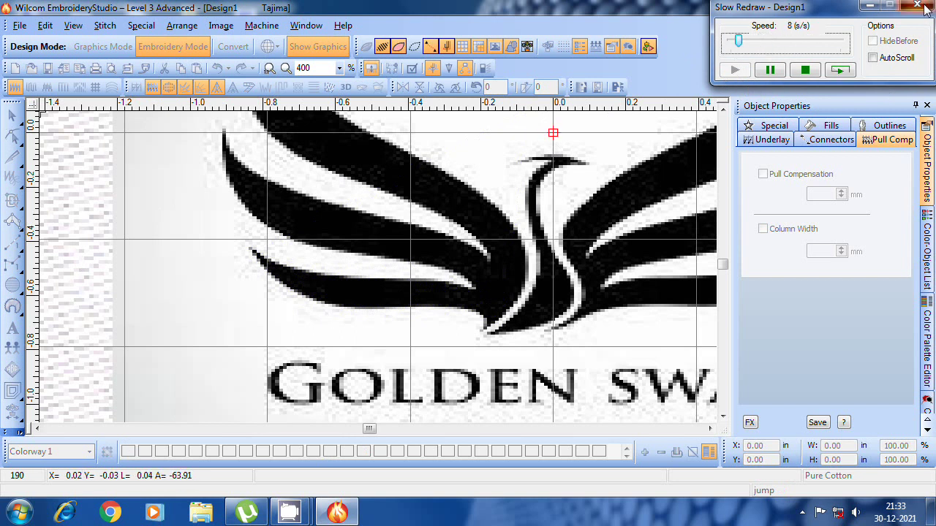
left_click(924, 9)
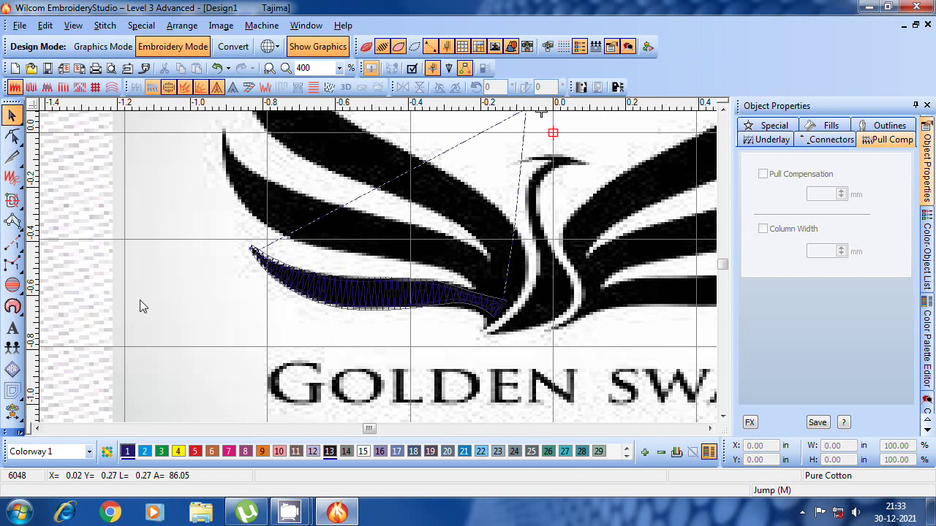
Replay the stitching in Slow Redraw with the lower feather selected, and close the preview while keeping the design open
left_click(304, 277)
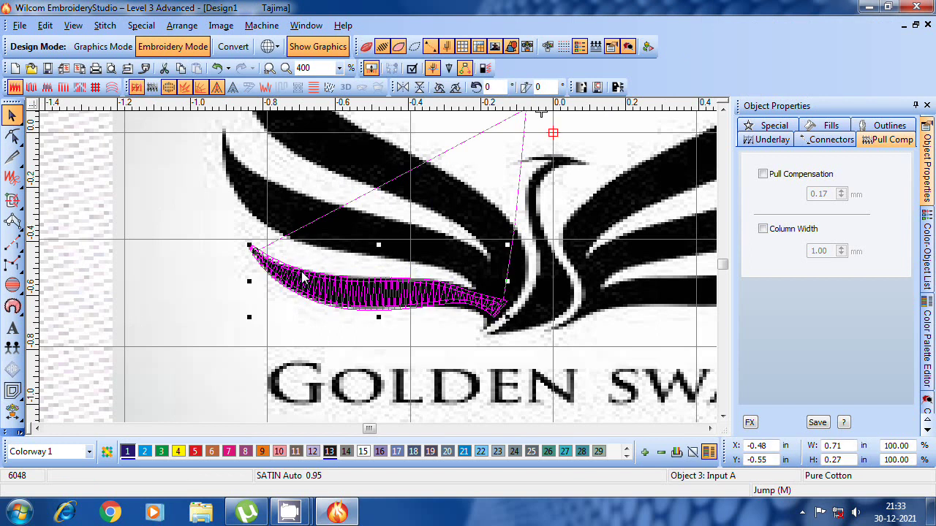
key("shift+r")
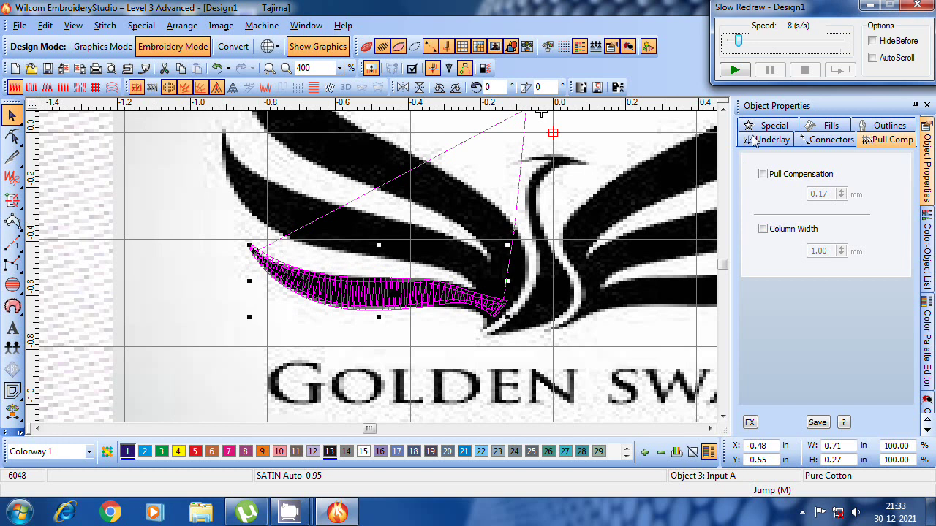
left_click(733, 71)
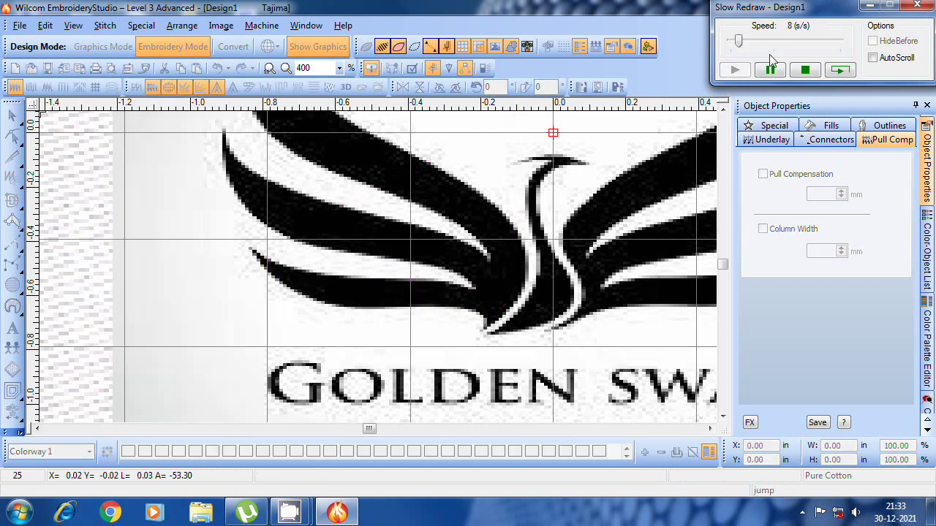
left_click(917, 6)
left_click(917, 6)
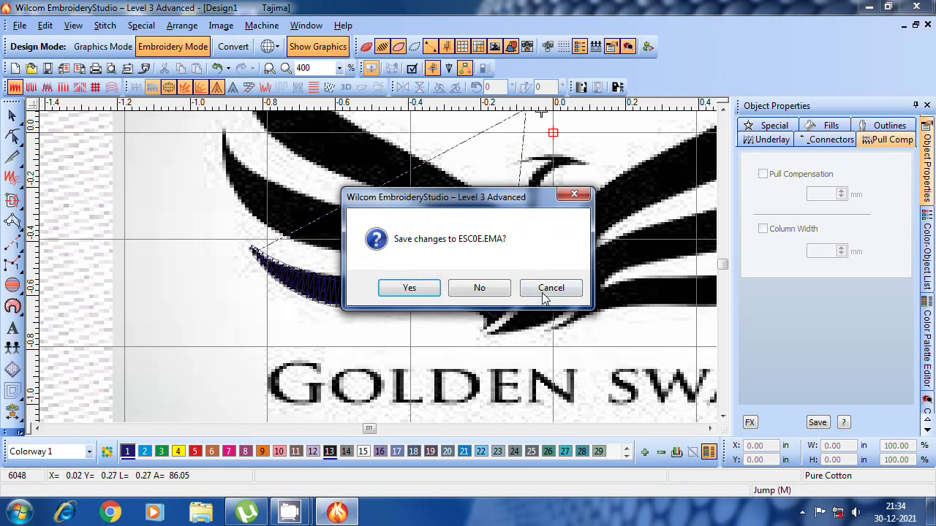
left_click(547, 291)
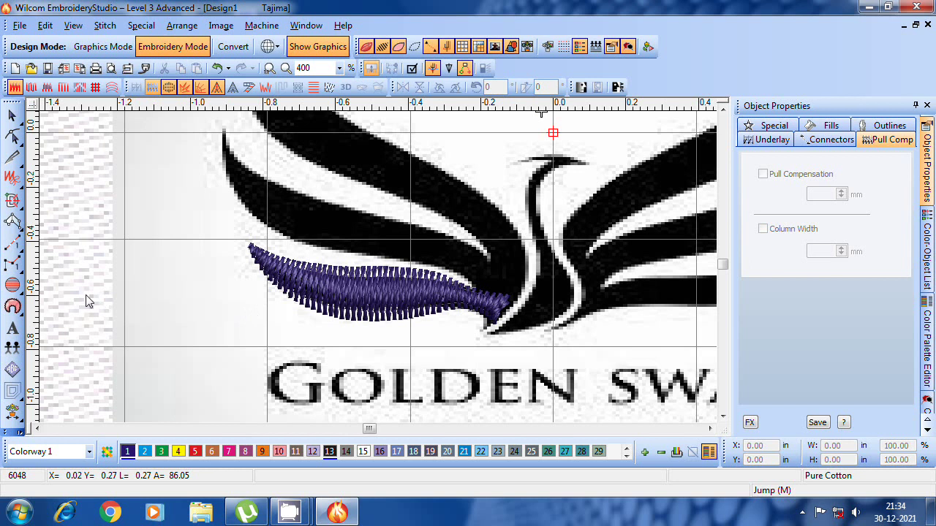
Digitize the middle feather of the swan's left wing as an Input A satin column, placing nine point pairs from the outer tip to the body
key("Escape")
left_click(13, 221)
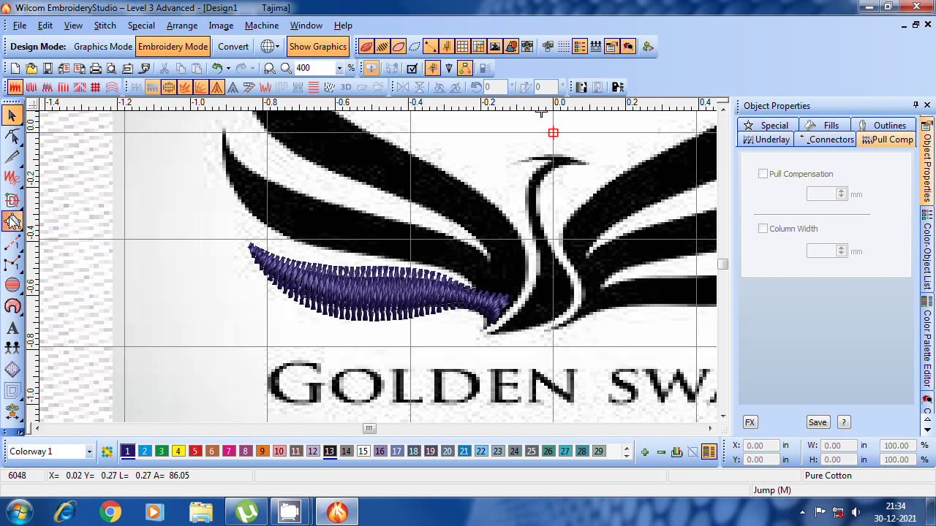
left_click(223, 130)
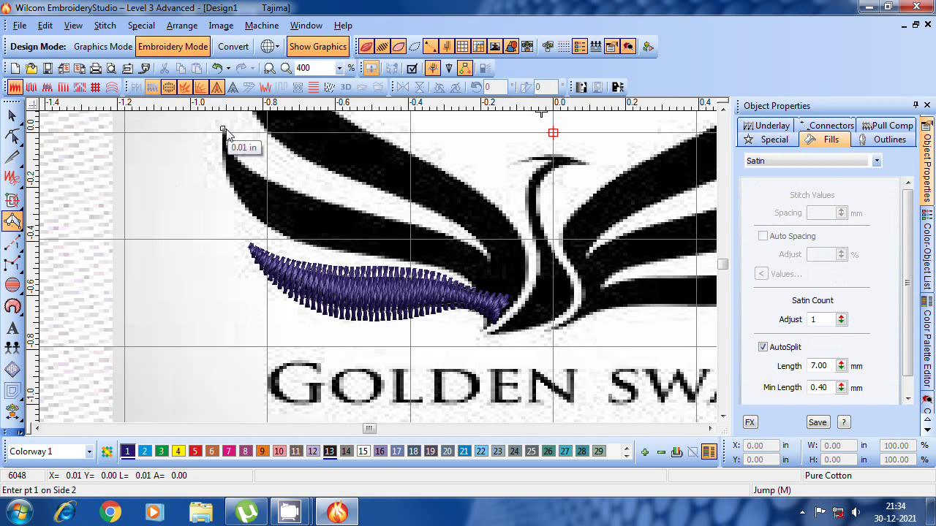
left_click(225, 130)
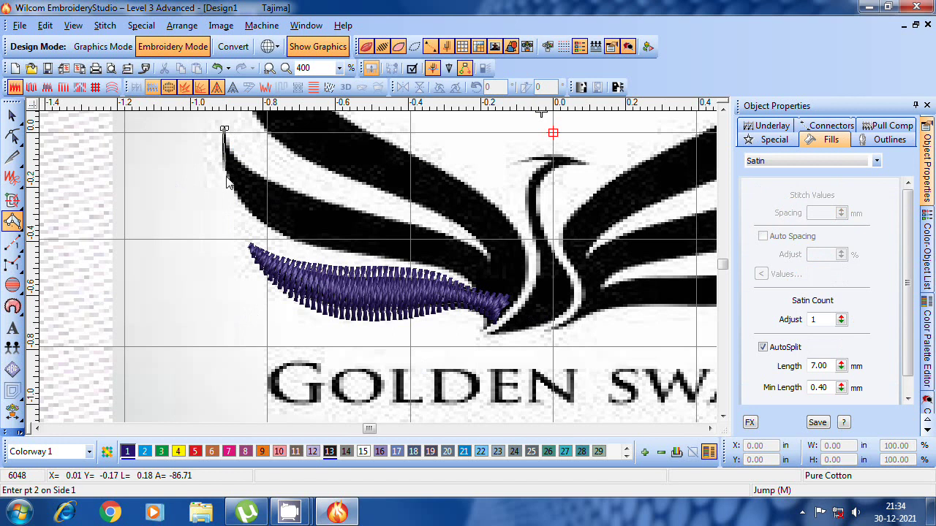
left_click(226, 175)
left_click(241, 164)
left_click(252, 215)
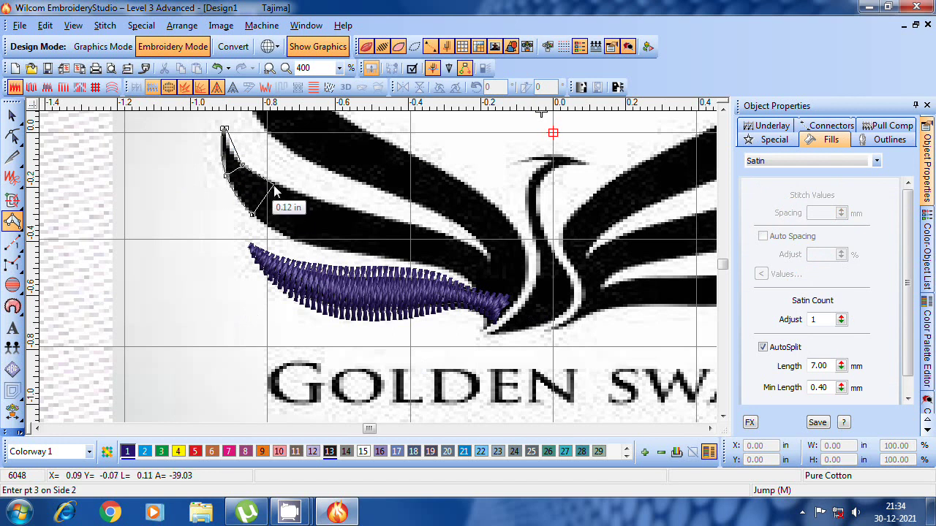
left_click(271, 185)
left_click(303, 241)
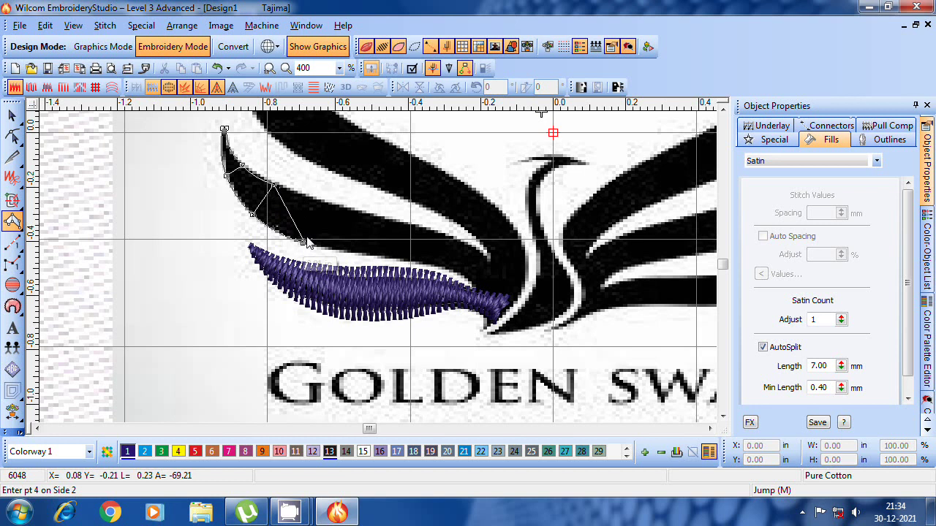
left_click(316, 200)
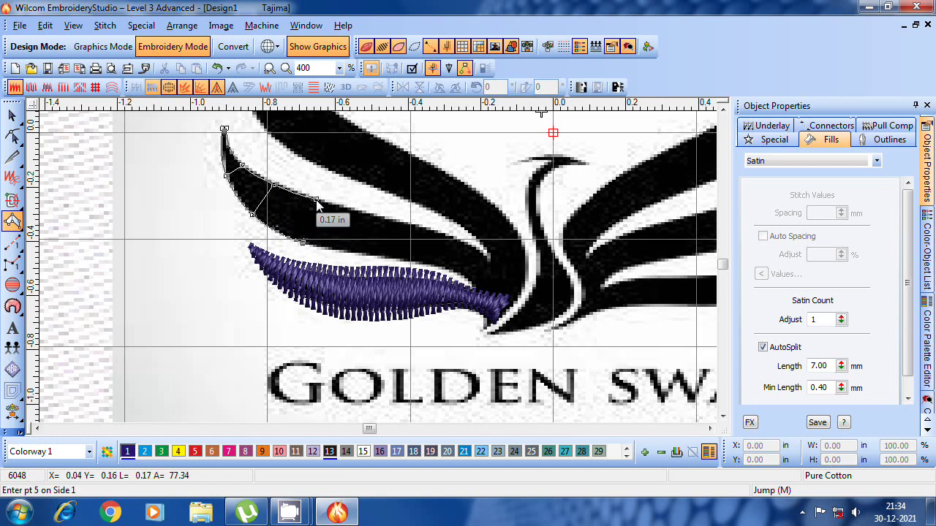
left_click(360, 253)
left_click(378, 218)
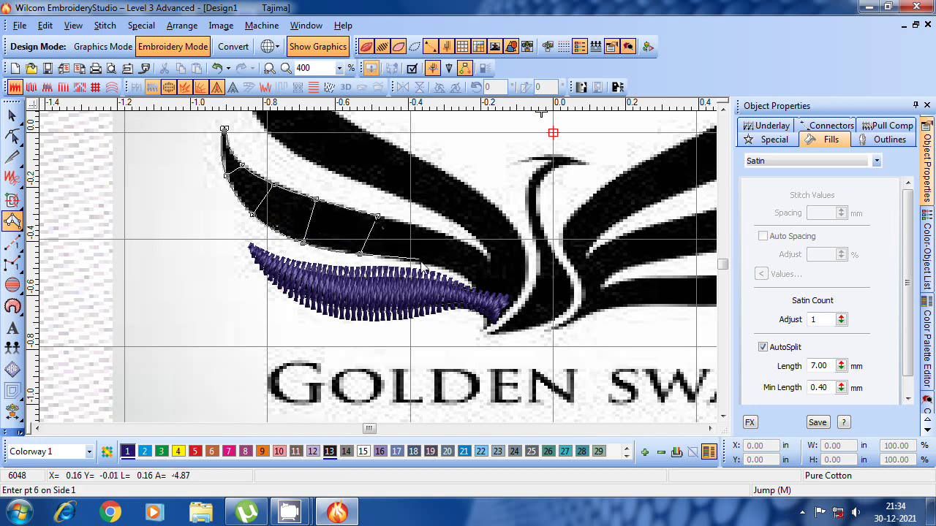
left_click(421, 261)
left_click(425, 231)
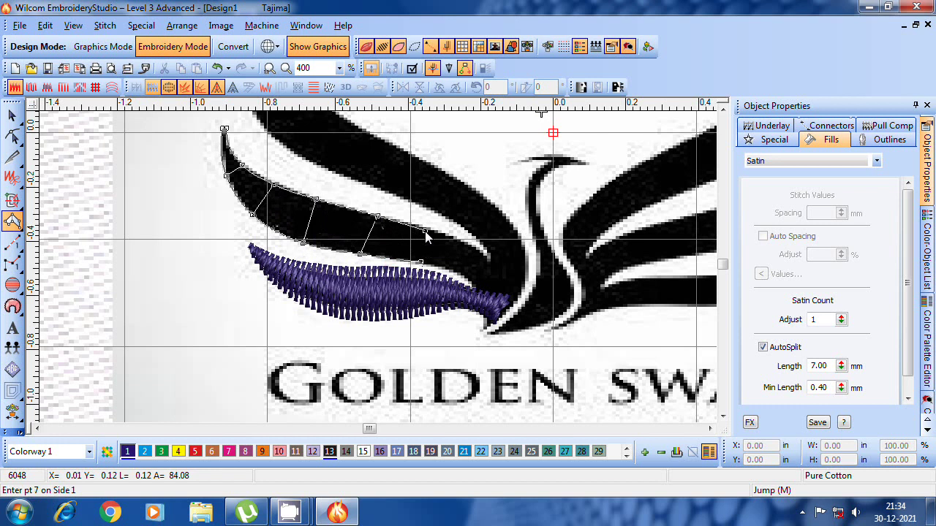
left_click(446, 270)
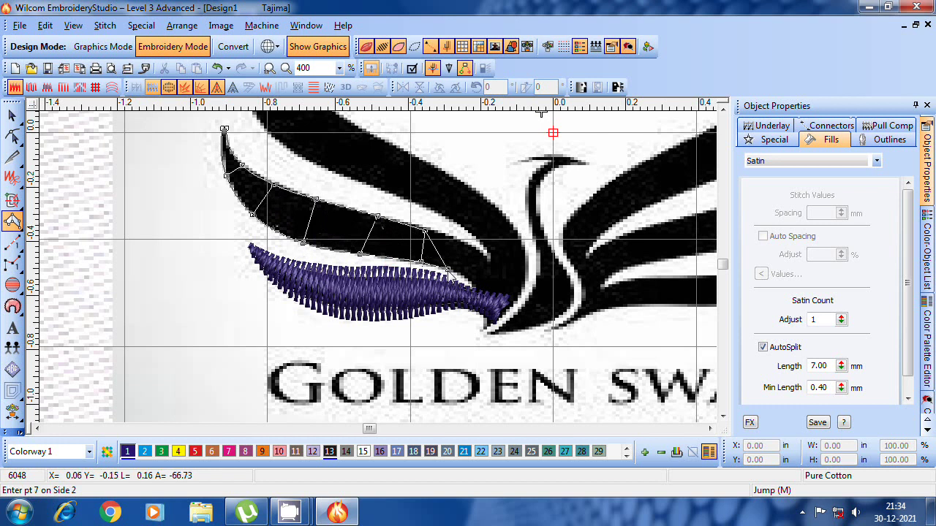
left_click(466, 244)
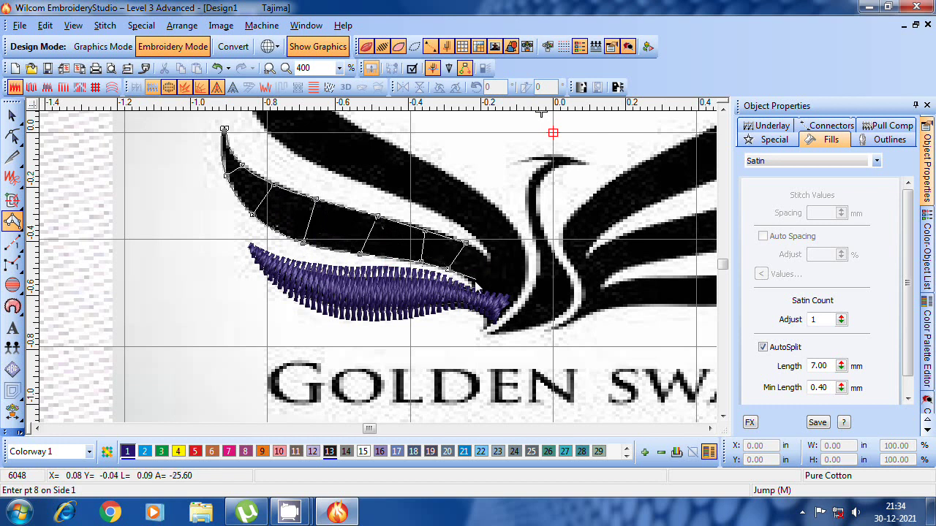
left_click(472, 281)
left_click(490, 258)
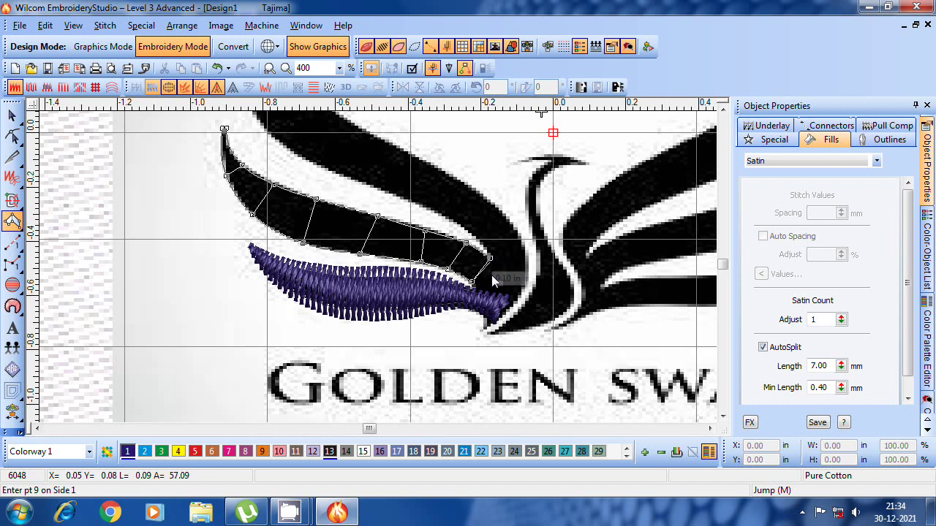
left_click(487, 313)
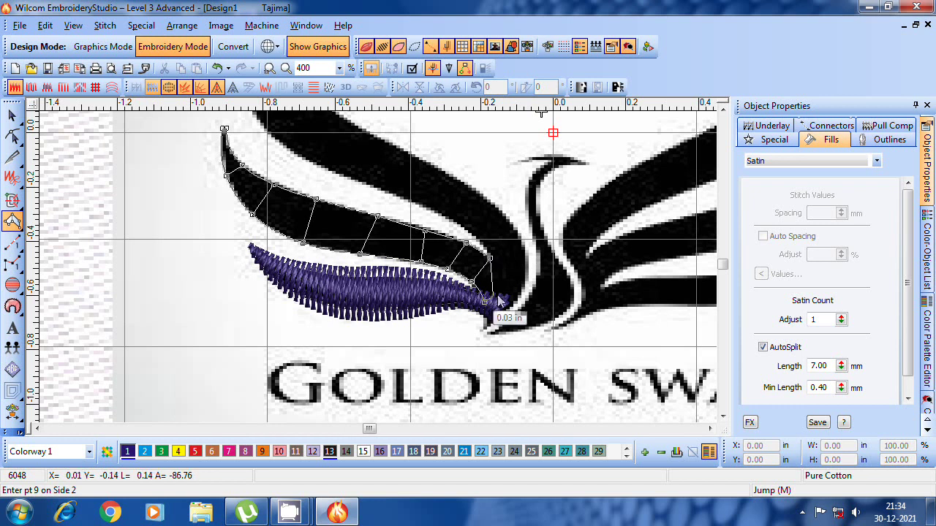
left_click(502, 313)
key("Return")
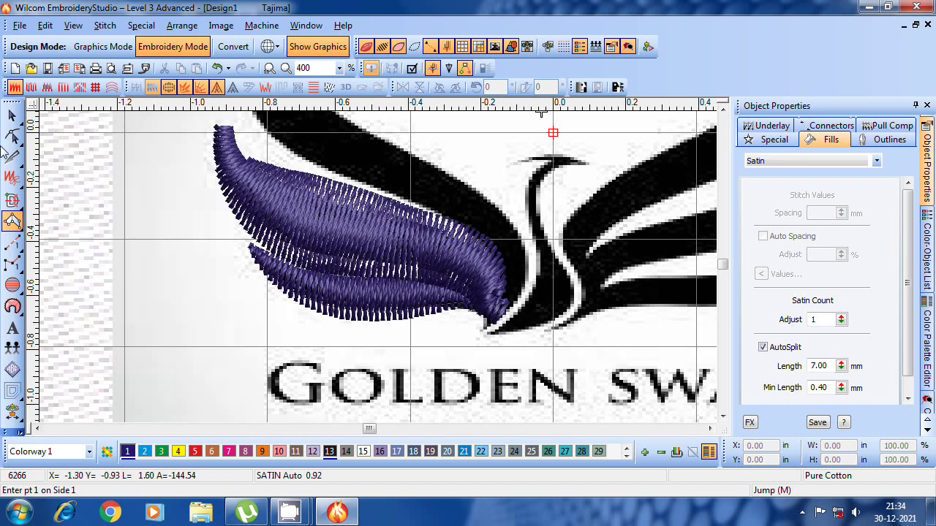
left_click(11, 115)
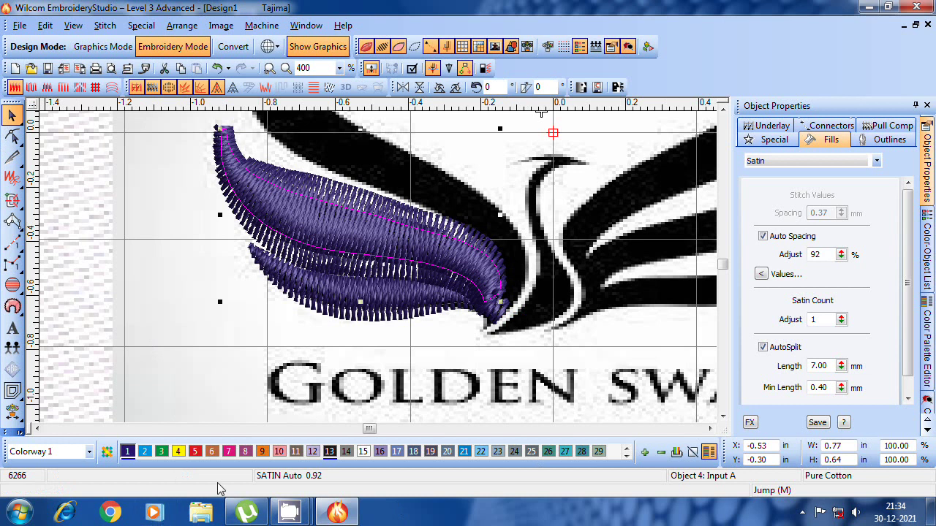
mouse_move(290, 512)
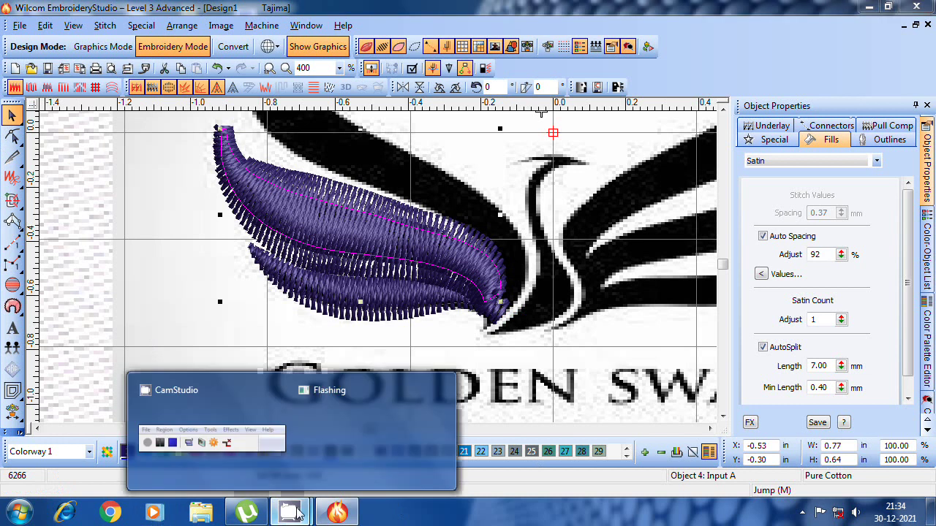
left_click(176, 438)
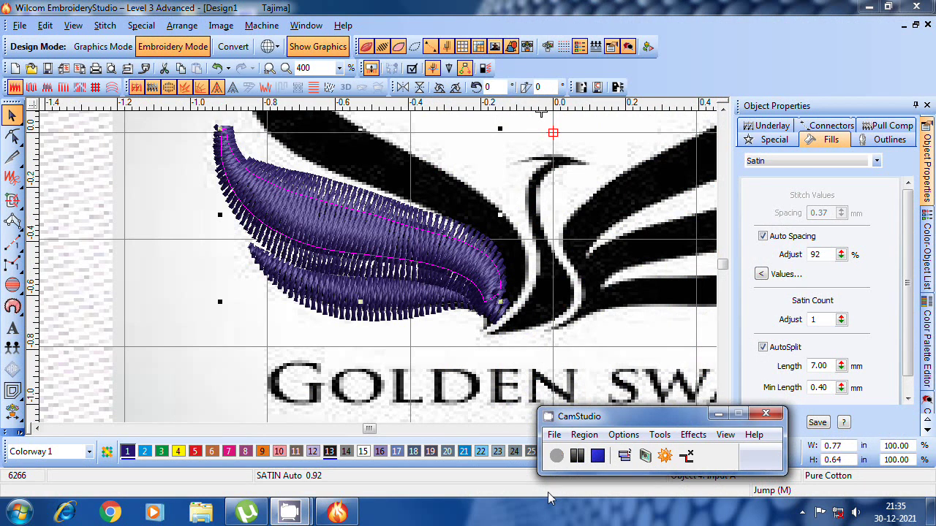
Turn off pull compensation for the middle feather's satin column on the swan's left wing
left_click(92, 326)
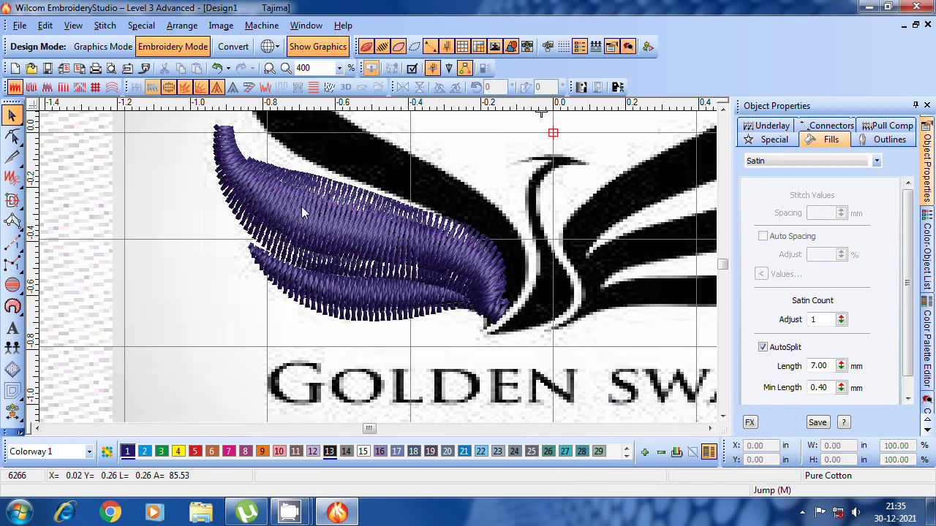
left_click(303, 212)
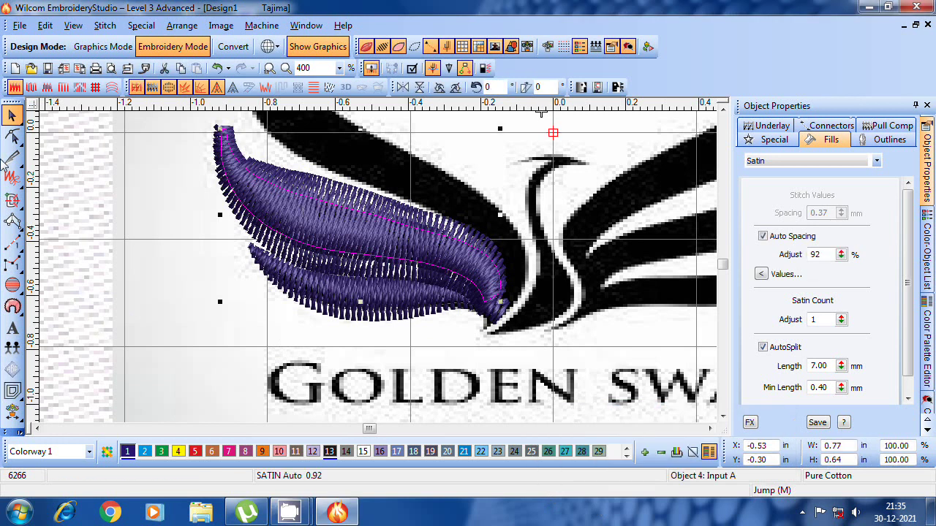
left_click(886, 129)
left_click(764, 175)
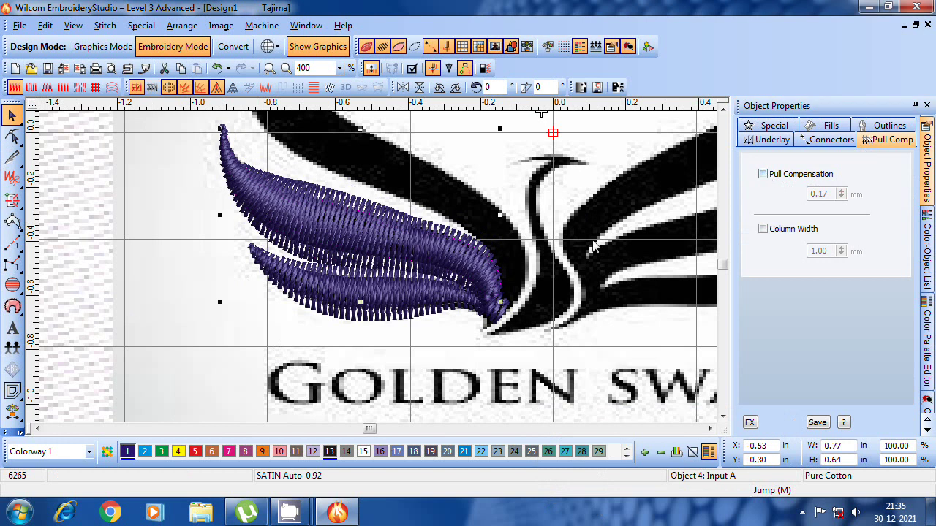
Adjust the control point on the upper edge of the middle feather in reshape mode to follow the bitmap outline
left_click(12, 136)
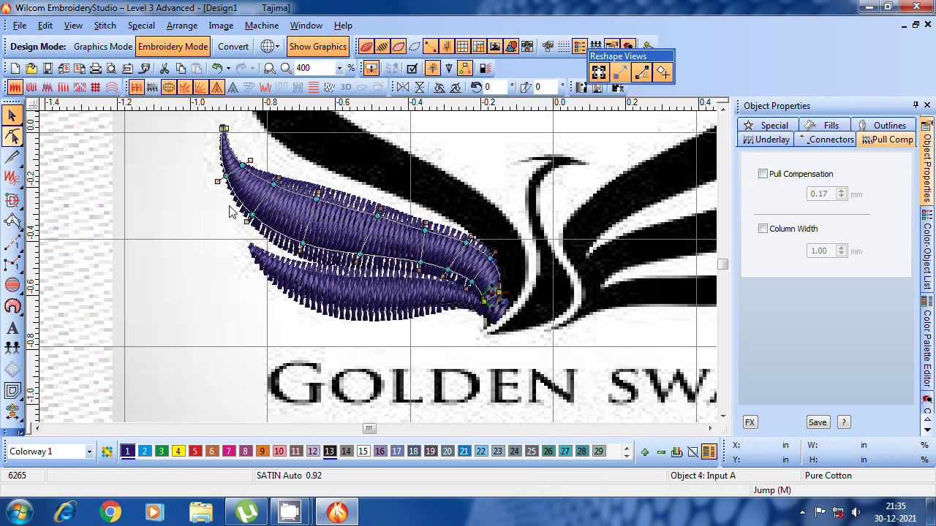
left_click(324, 204)
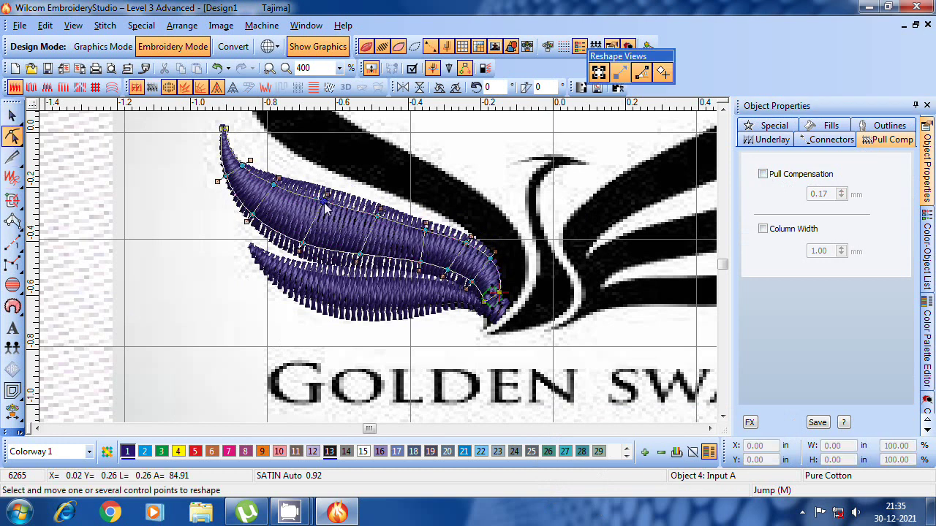
left_click_drag(327, 210, 322, 218)
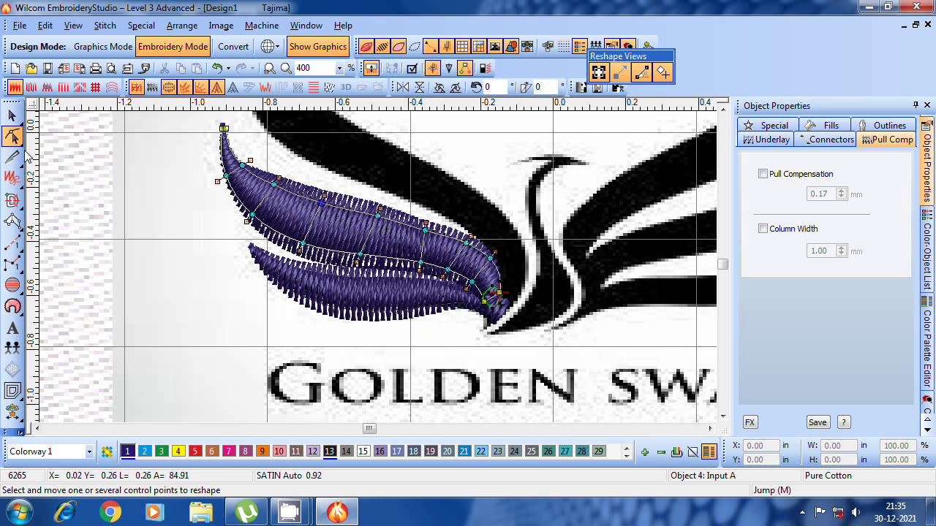
left_click(426, 231)
left_click(12, 115)
left_click(11, 136)
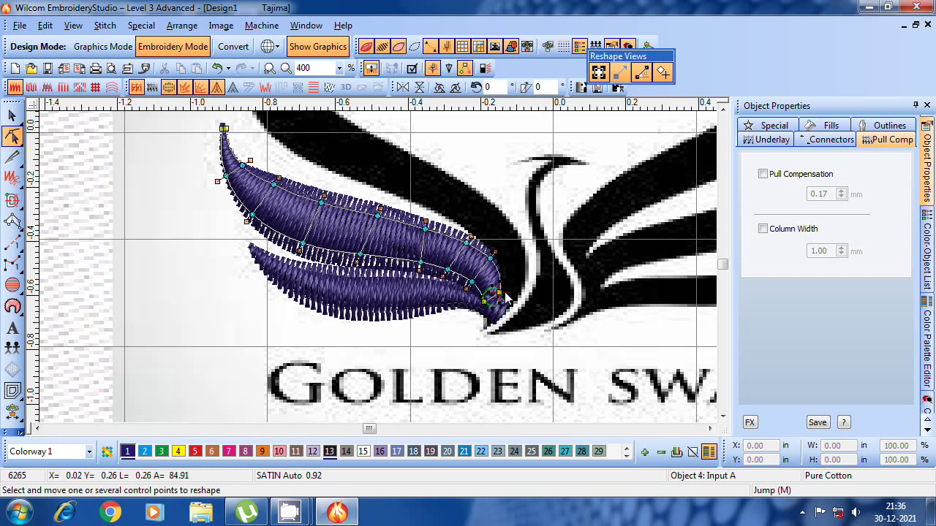
Move the stitch entry marker at the middle feather's inner end and deselect the column
left_click_drag(491, 305, 523, 328)
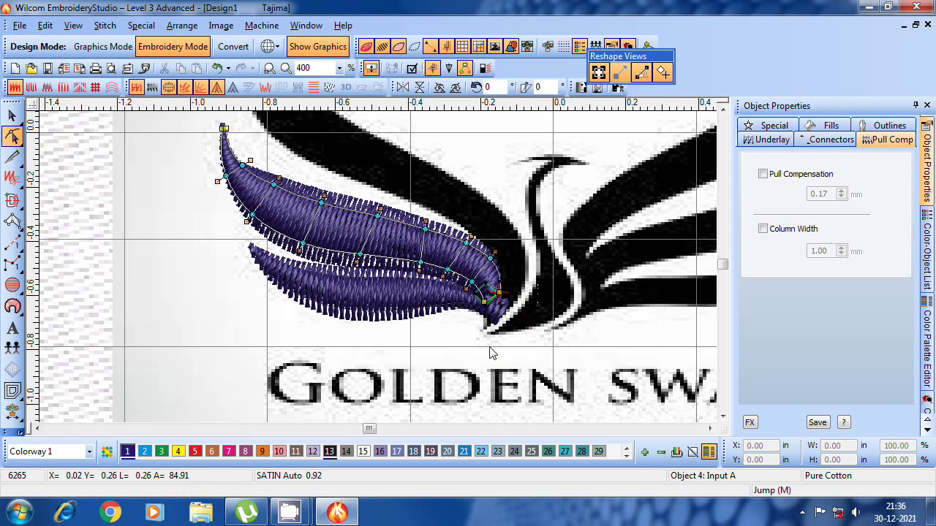
left_click(12, 115)
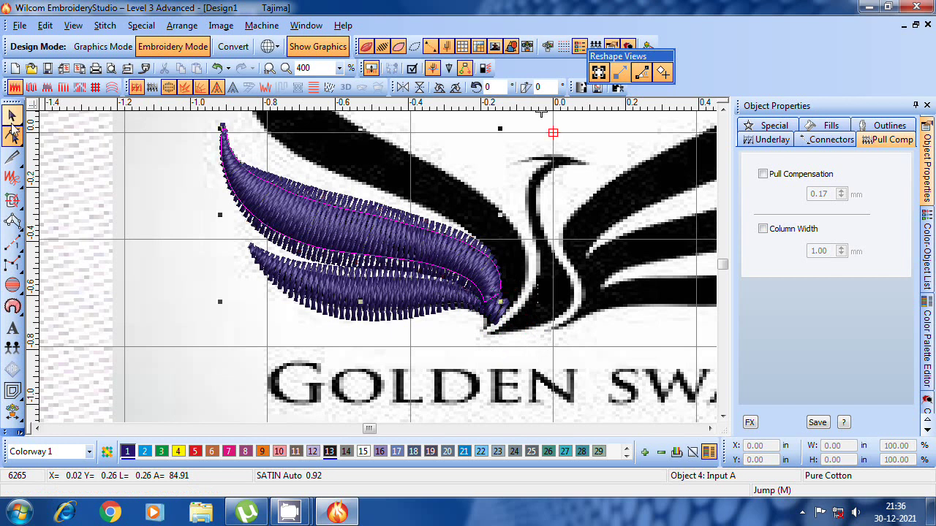
left_click(81, 262)
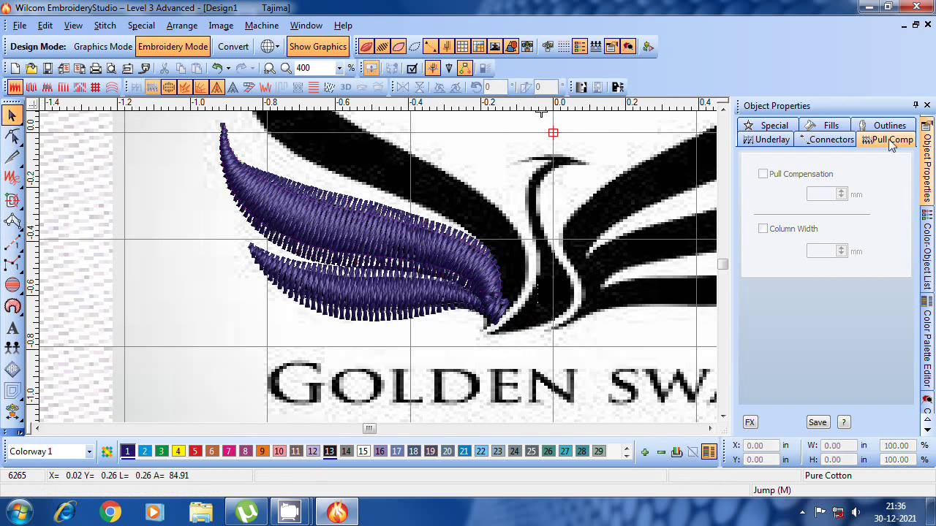
Start an Input A satin column on the left wing's upper feather, placing the first four point pairs from the outer tip inward
left_click(722, 109)
left_click(723, 109)
left_click(722, 109)
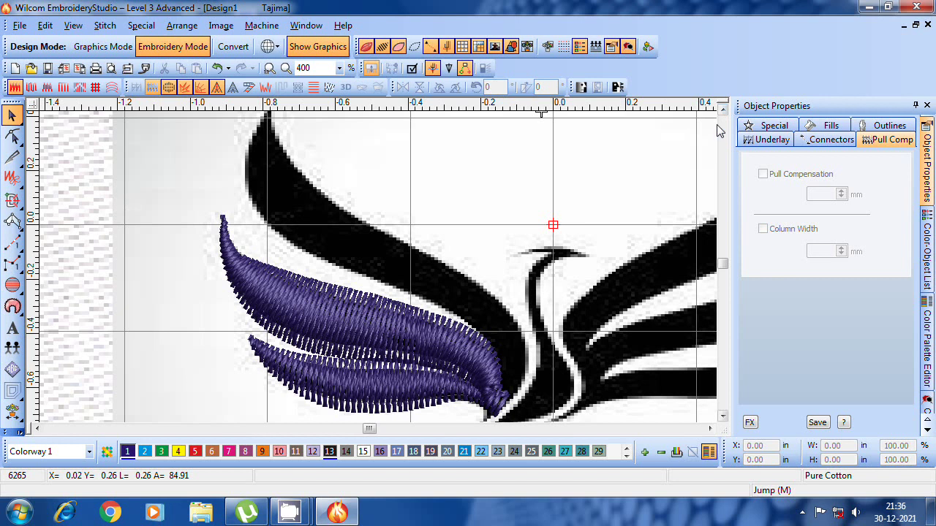
left_click(722, 108)
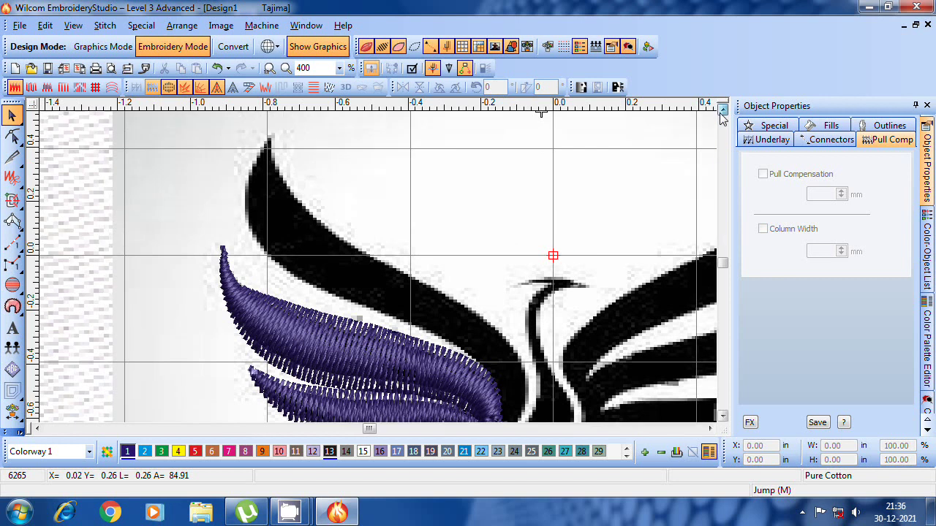
left_click(12, 221)
left_click(270, 137)
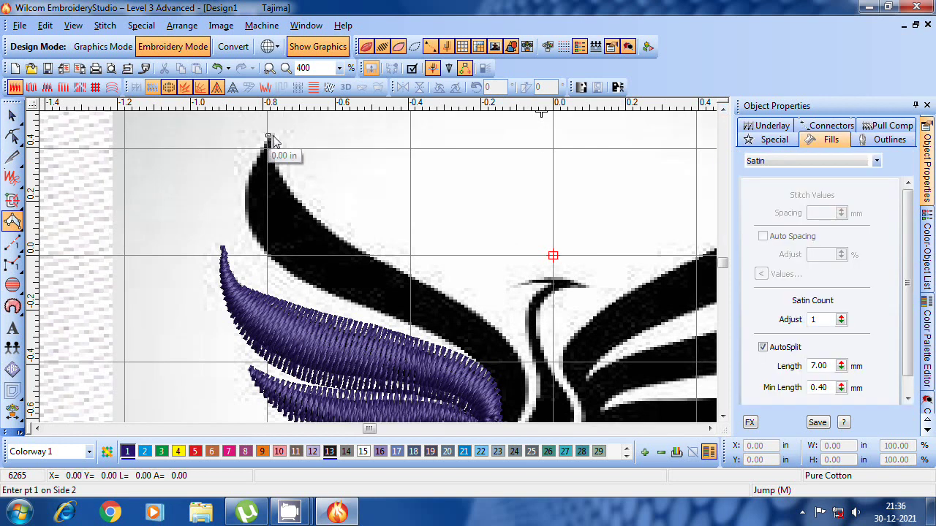
left_click(252, 168)
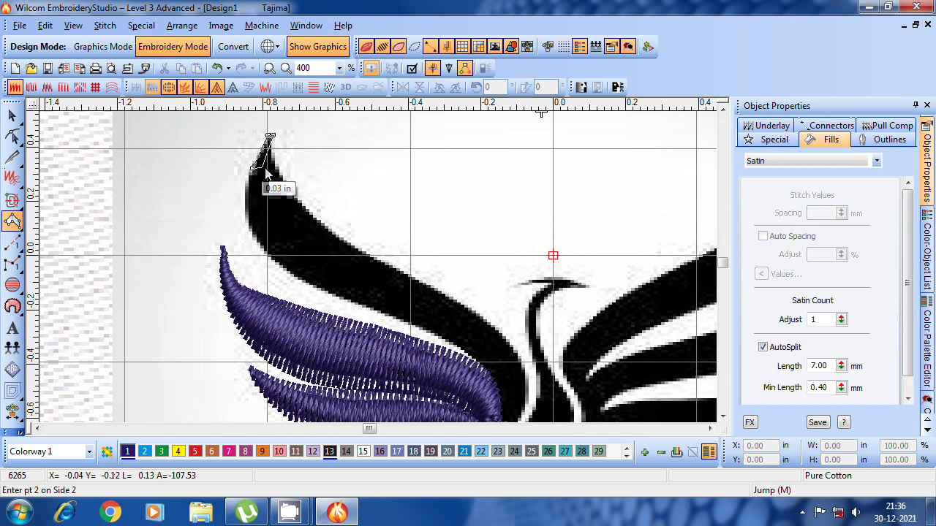
left_click(274, 167)
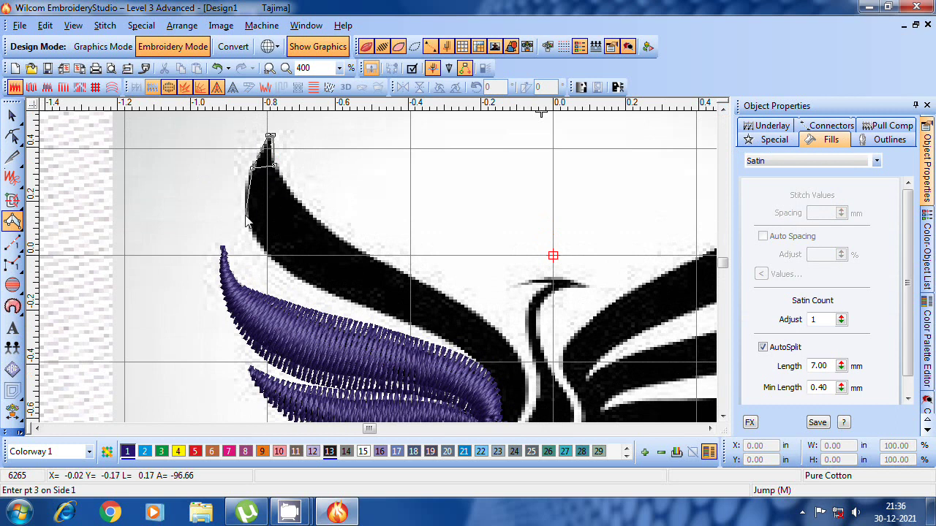
left_click(244, 214)
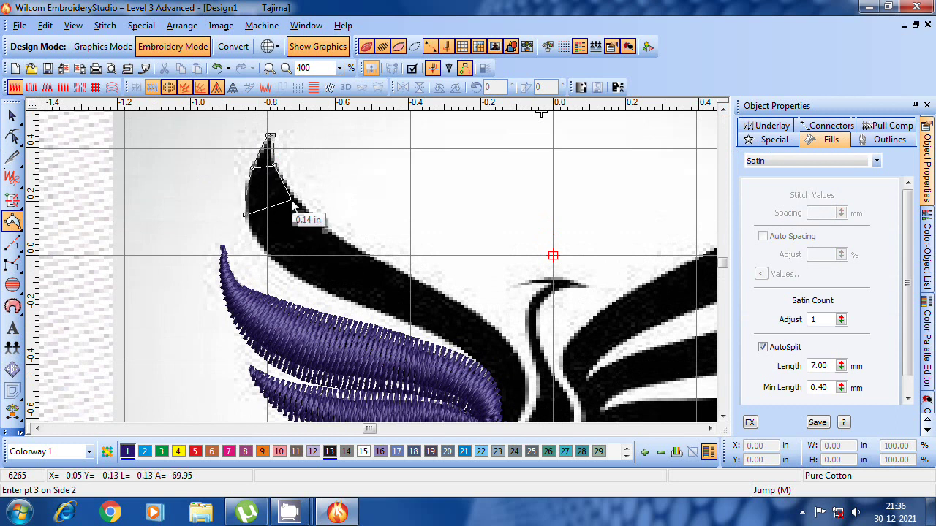
left_click(295, 197)
left_click(267, 251)
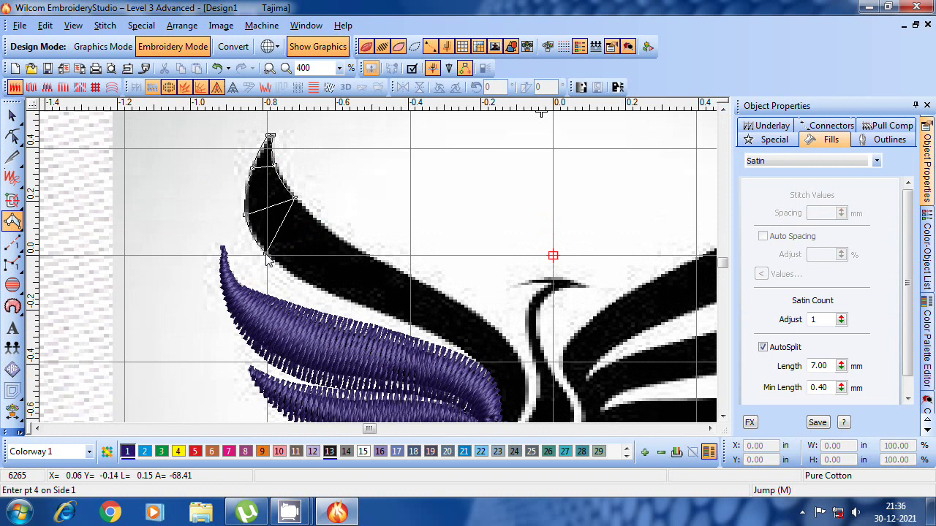
left_click(325, 227)
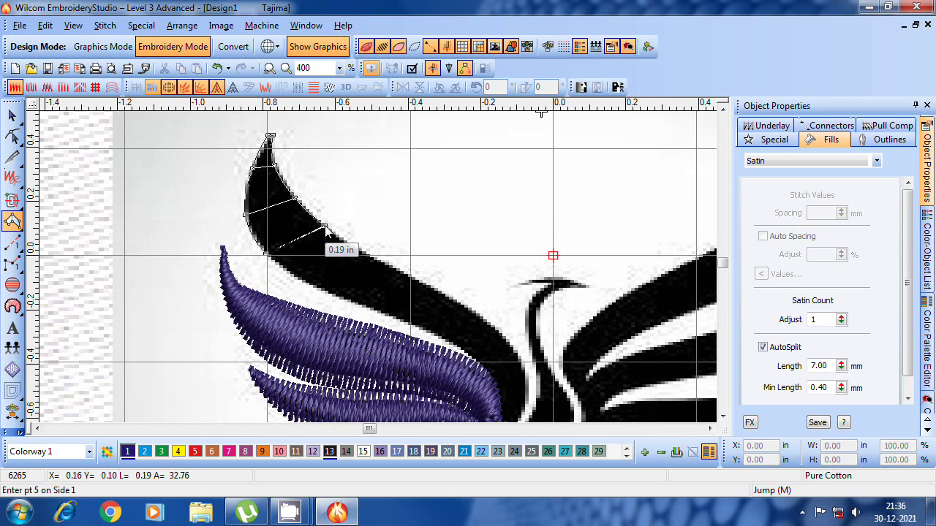
Continue the upper feather's column along its middle section with point pairs five to eight
left_click(312, 285)
left_click(361, 255)
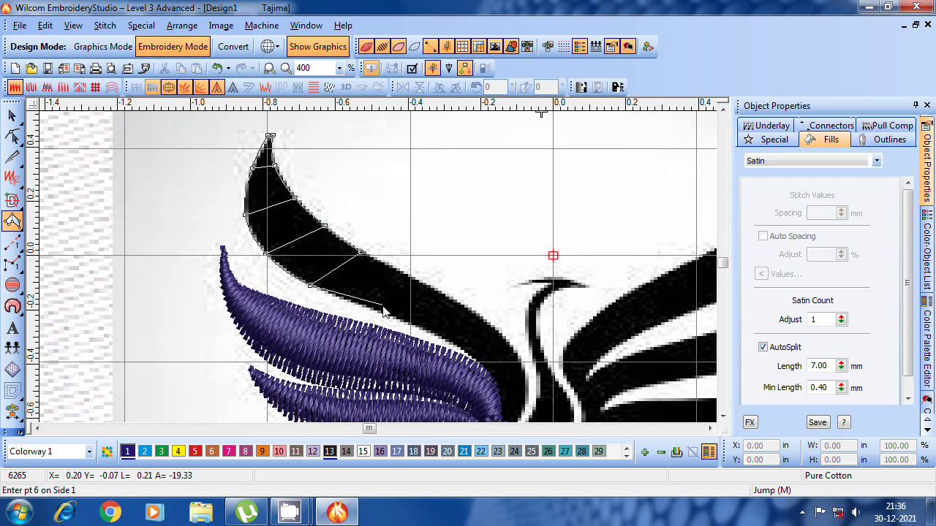
left_click(382, 312)
left_click(414, 278)
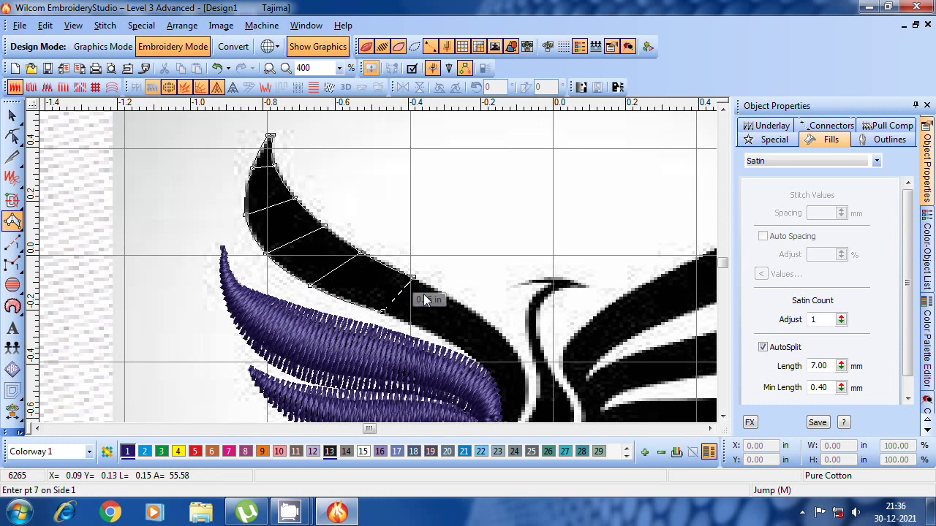
left_click(437, 331)
left_click(457, 302)
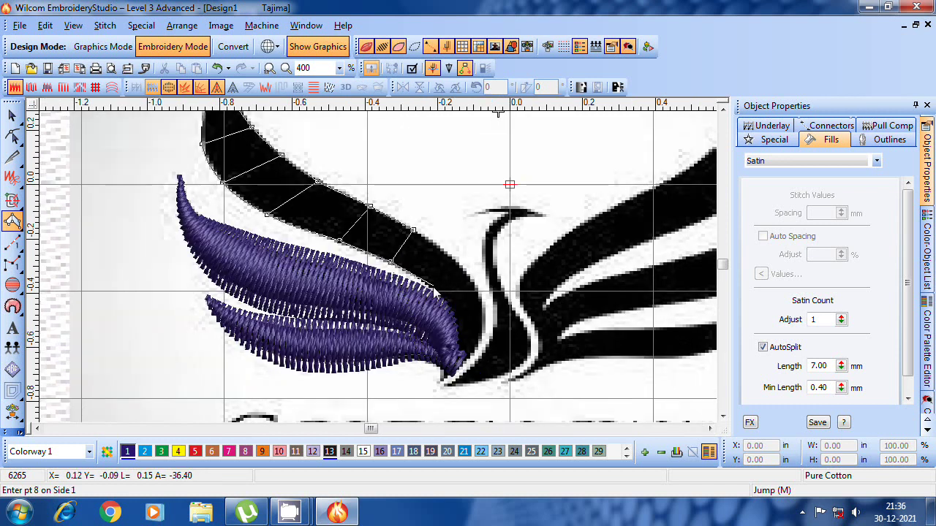
left_click(464, 267)
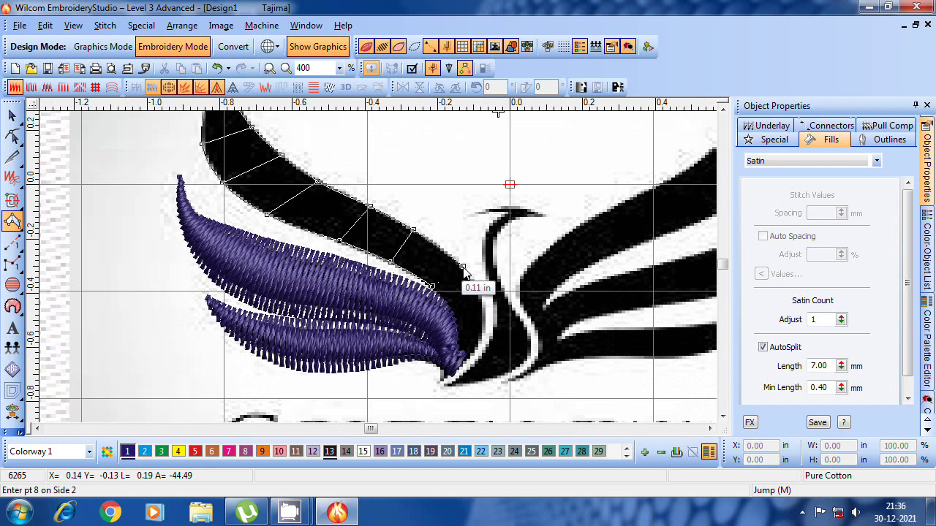
left_click(433, 287)
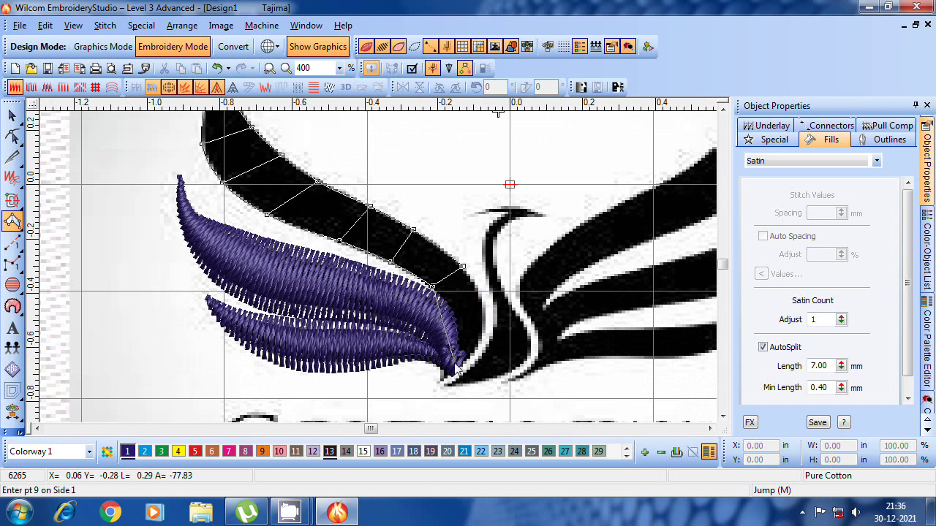
Hide the stitches and place point pairs nine and ten around the upper feather's bend toward the body
key("s")
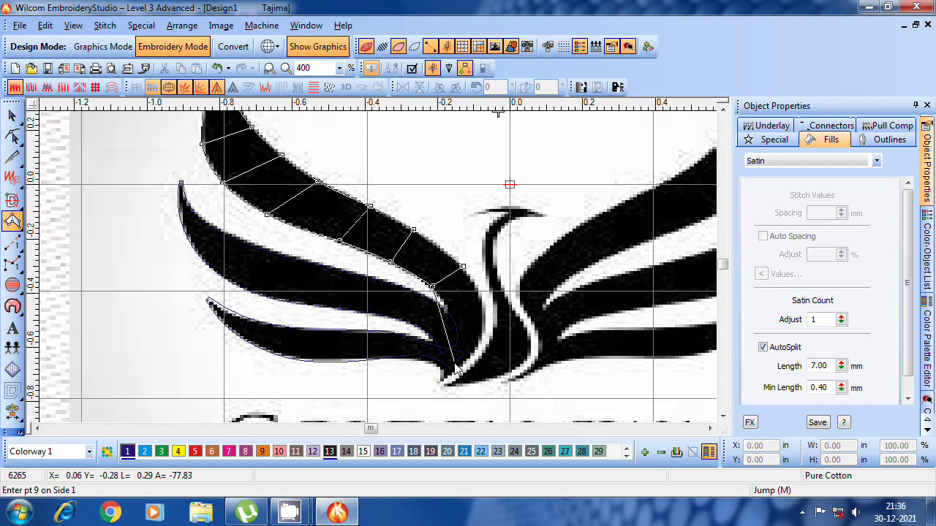
left_click(448, 315)
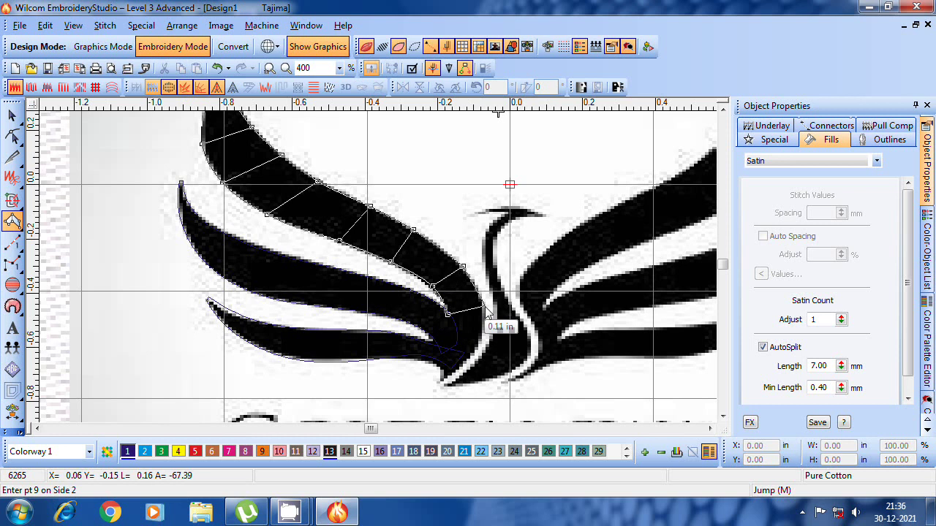
left_click(483, 310)
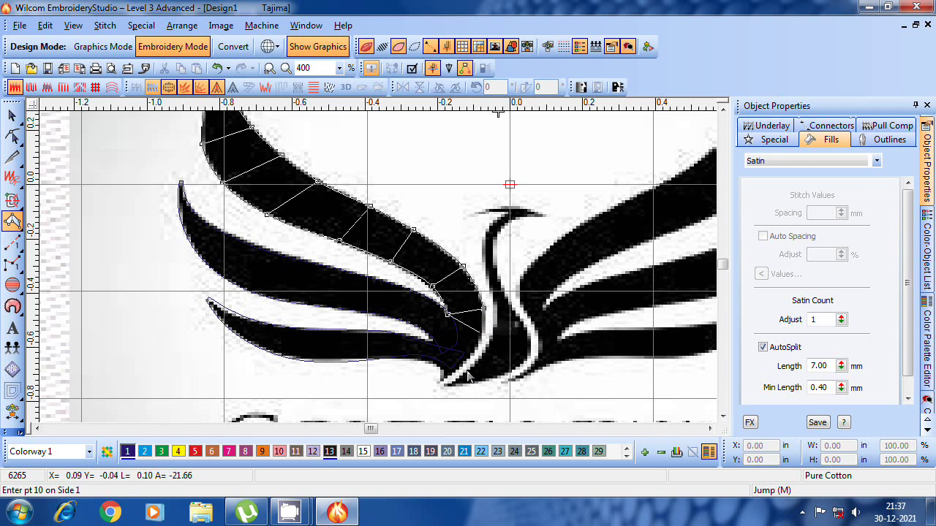
left_click(439, 348)
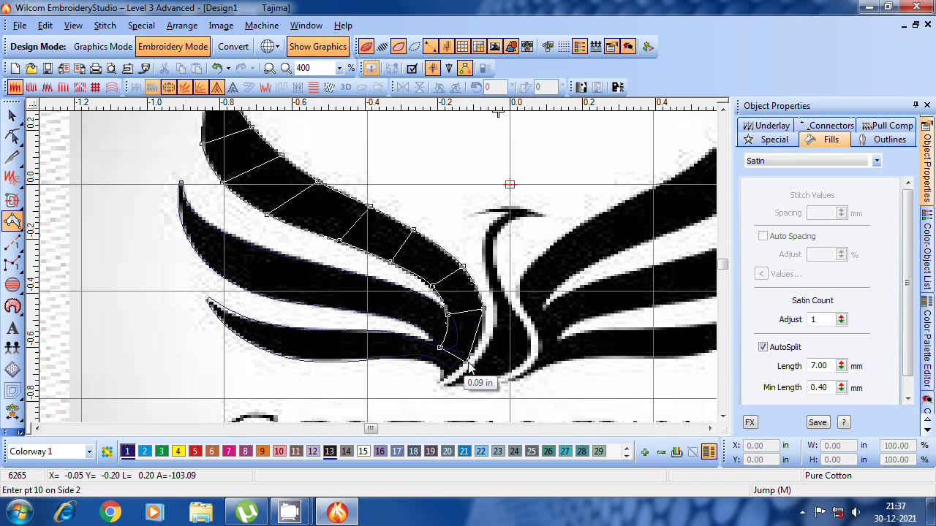
left_click(468, 360)
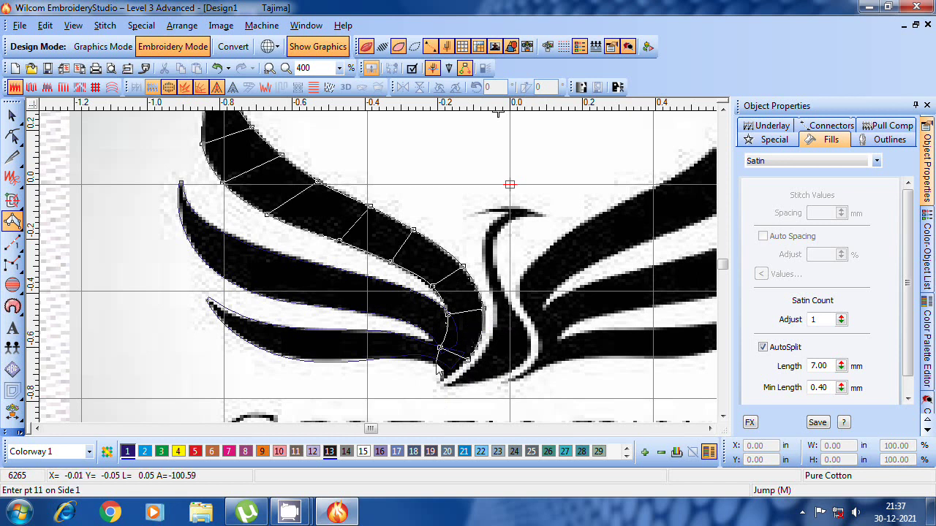
Place point pairs eleven to thirteen down to the upper feather's inner tip and finish the satin column
left_click(437, 362)
left_click(457, 370)
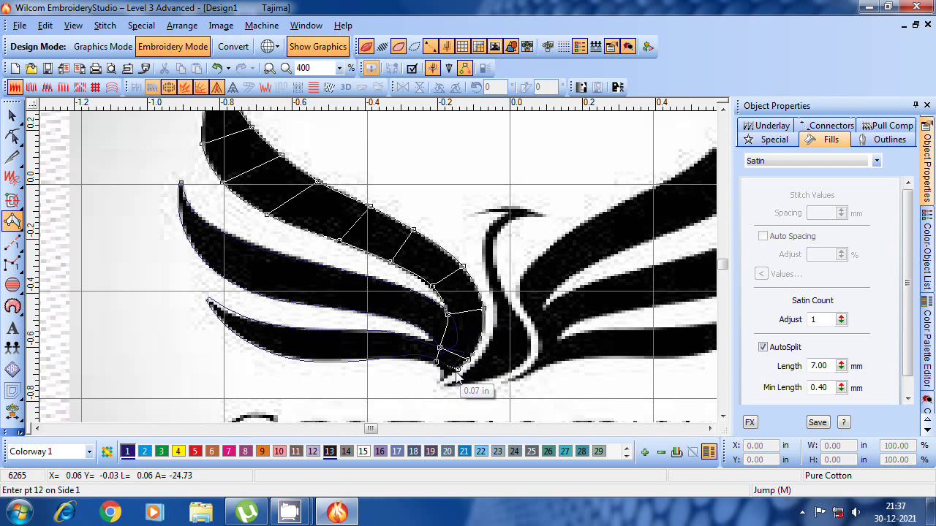
left_click(443, 372)
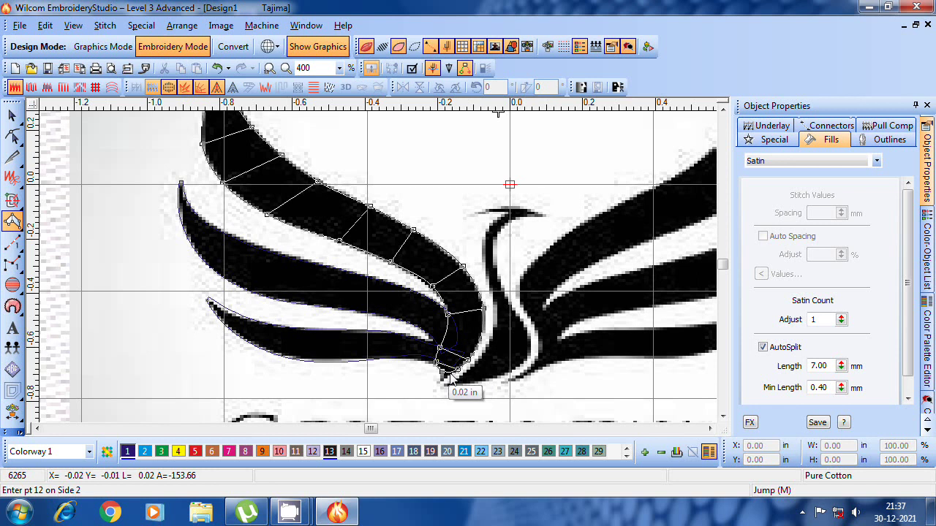
left_click(450, 371)
left_click(438, 391)
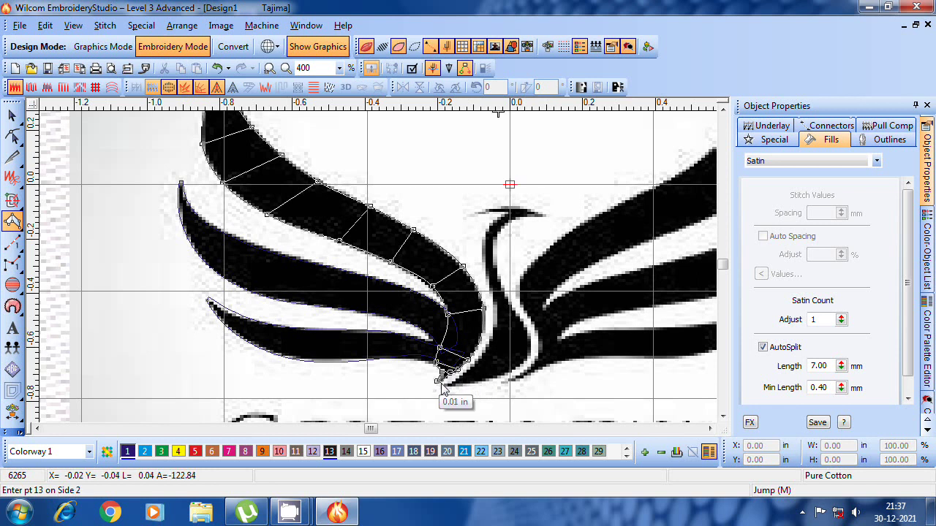
left_click(443, 384)
key("Return")
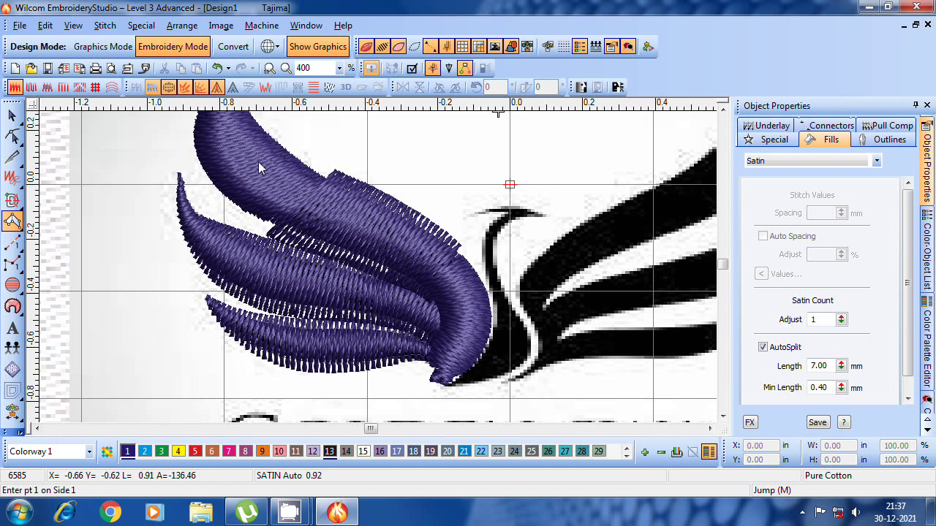
Leave the Input A tool and turn off pull compensation for the upper feather's column
key("shift+z")
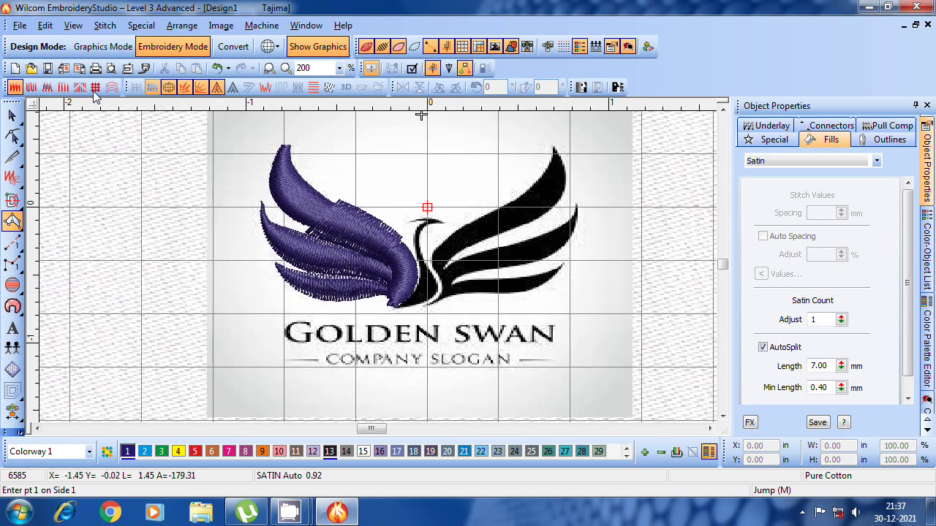
key("Escape")
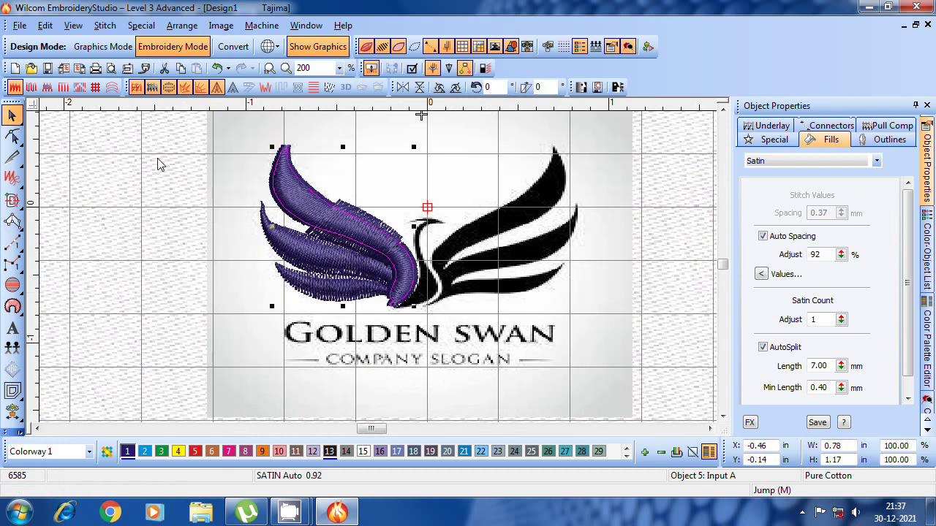
left_click(884, 128)
left_click(763, 176)
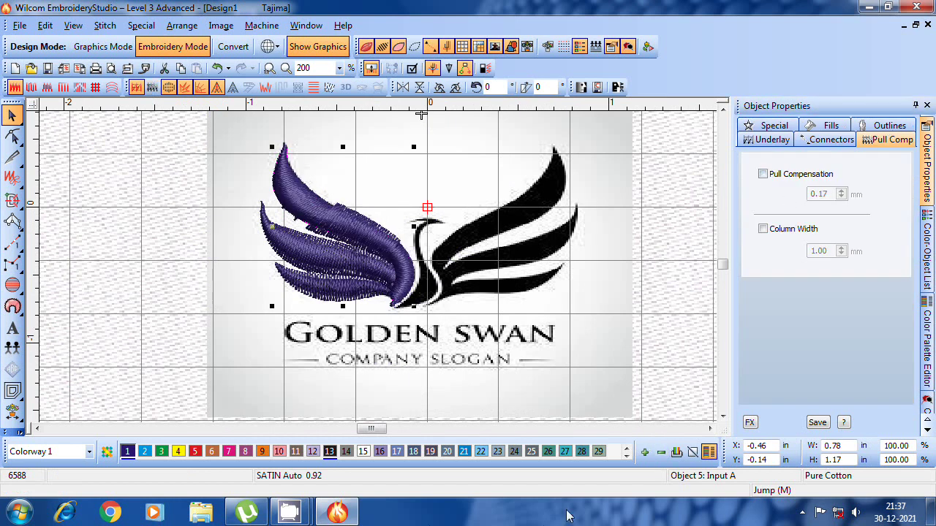
mouse_move(285, 516)
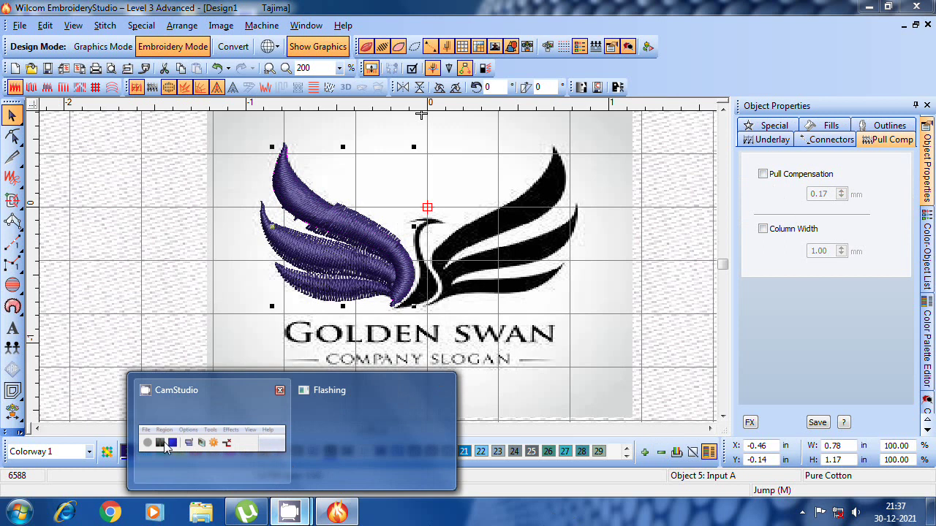
left_click(195, 413)
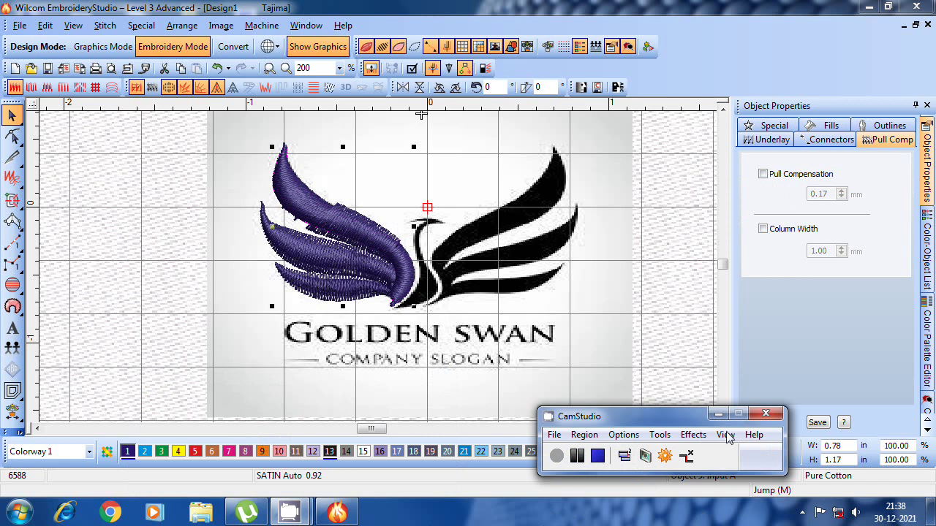
left_click(674, 352)
key("z")
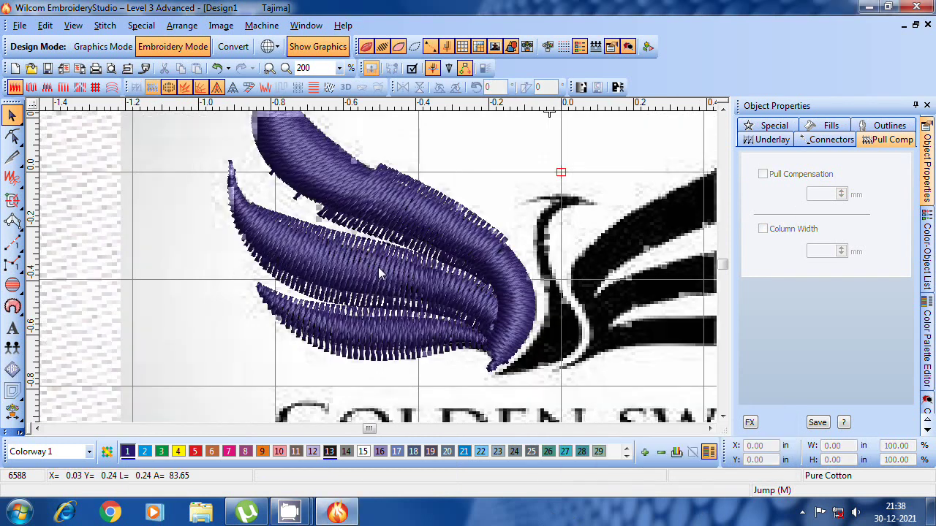
left_click(399, 217)
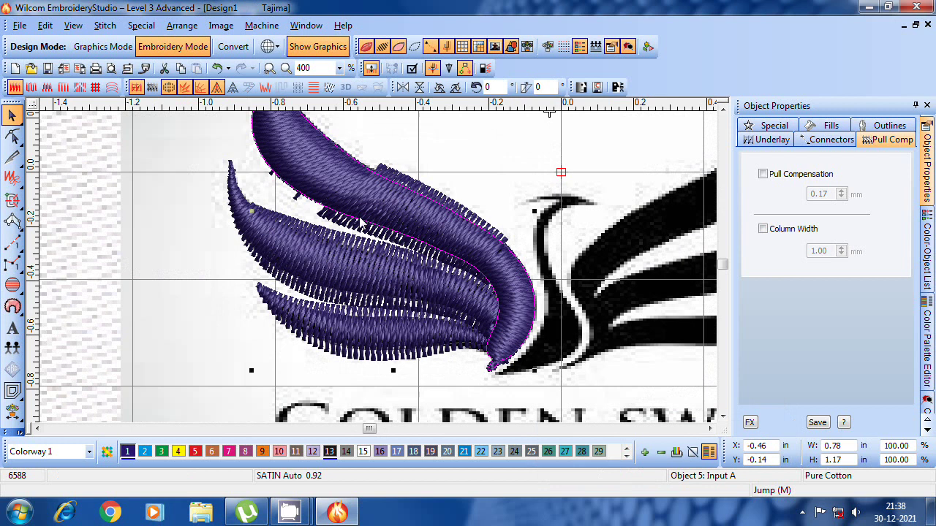
left_click(12, 136)
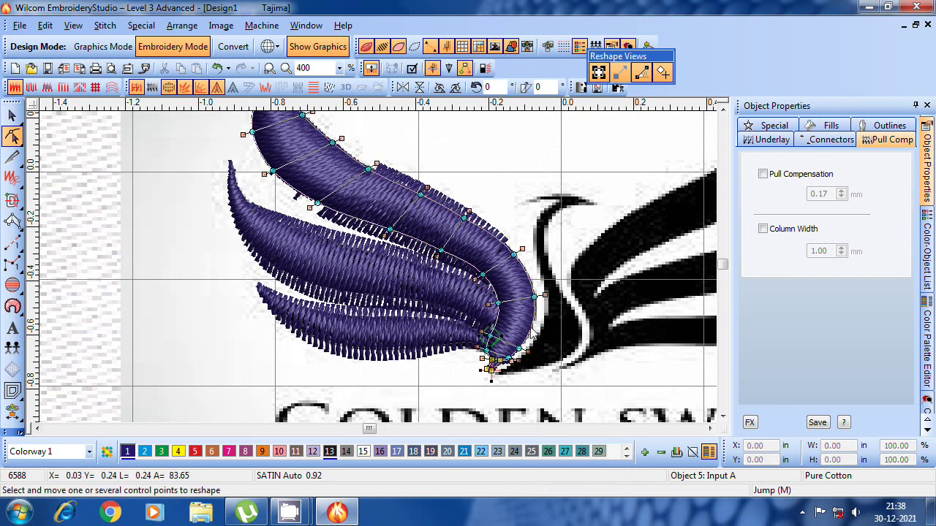
left_click(11, 116)
key("shift+z")
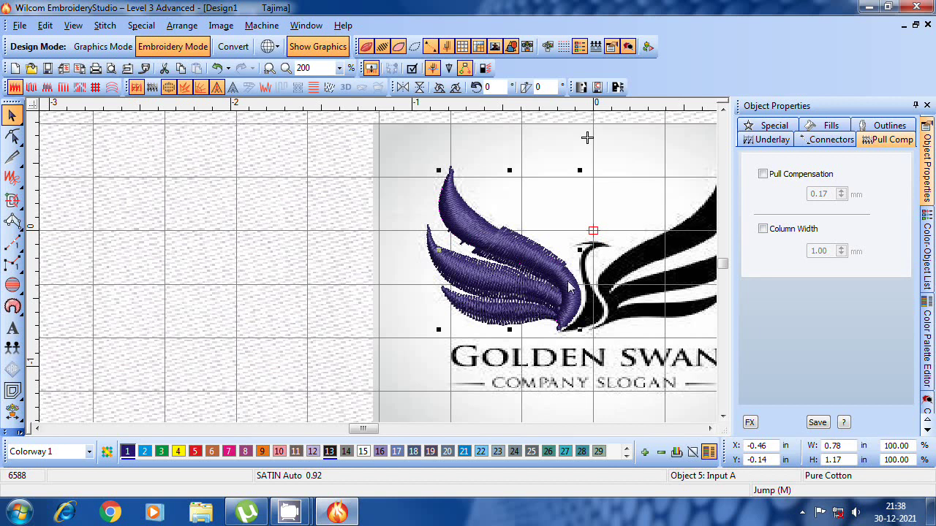
left_click(226, 271)
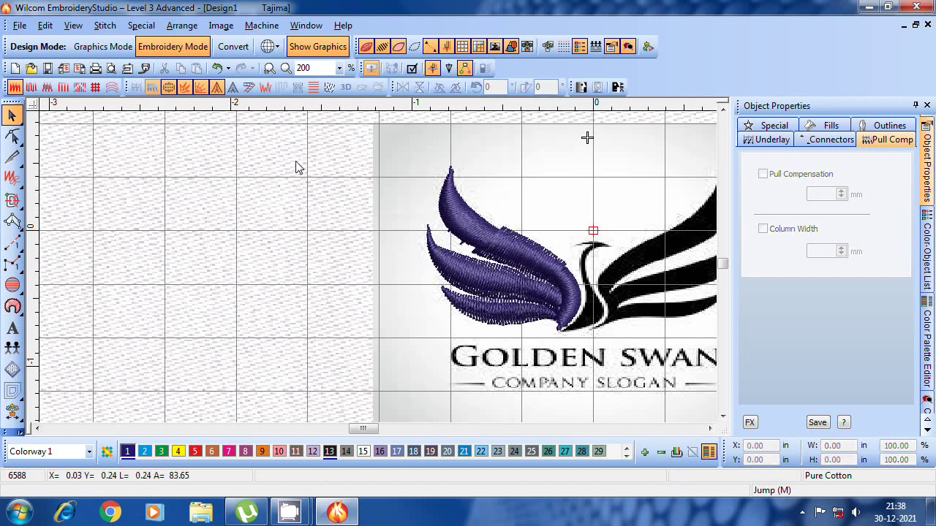
Branch the left wing's three feather columns into one object, with the entry point on the upper feather and the exit point at the lower feather
left_click_drag(305, 146, 493, 351)
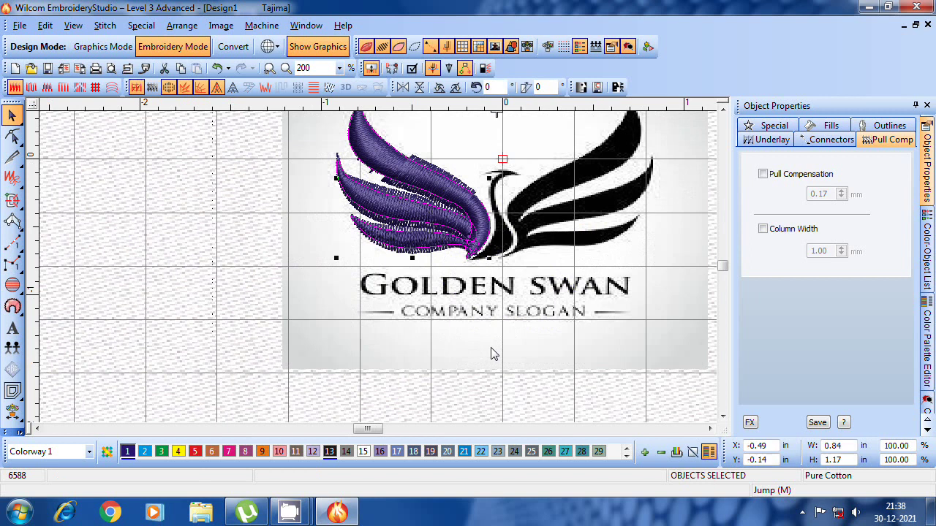
left_click(392, 68)
left_click(398, 150)
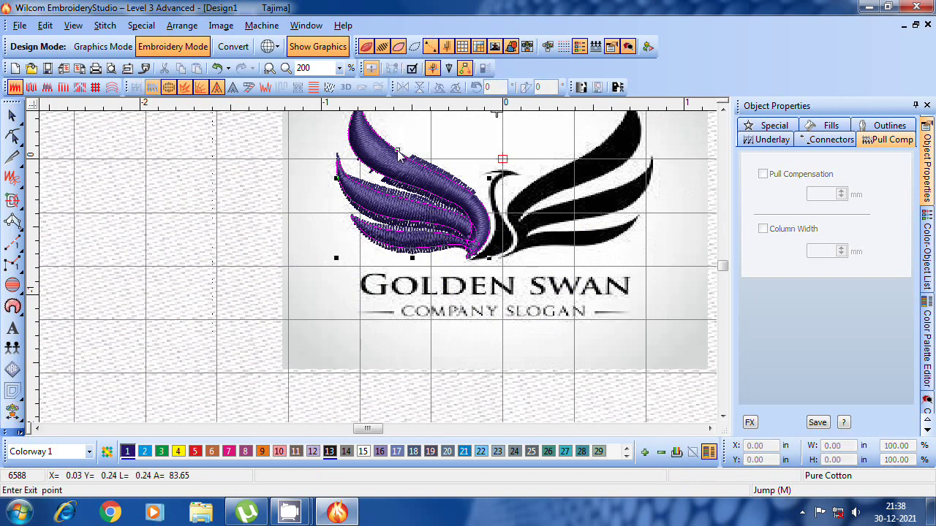
left_click(377, 251)
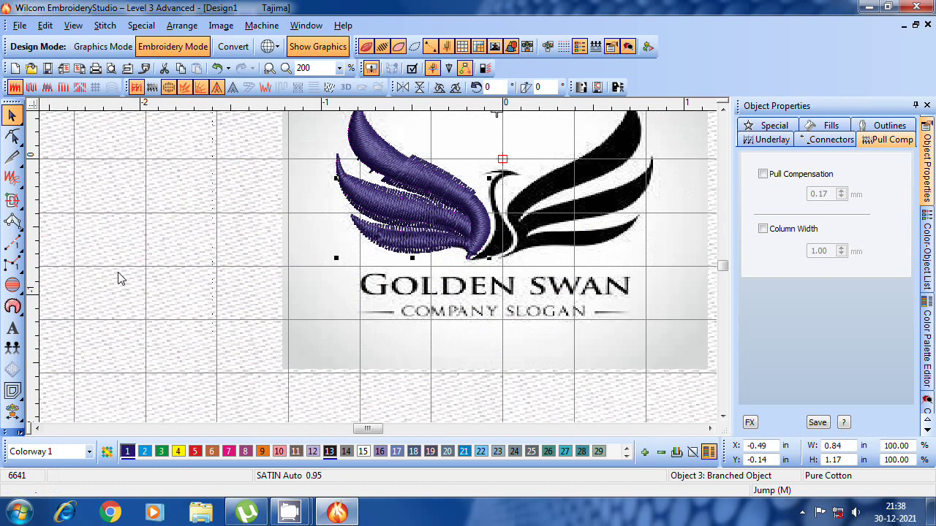
left_click(269, 244)
left_click(431, 183)
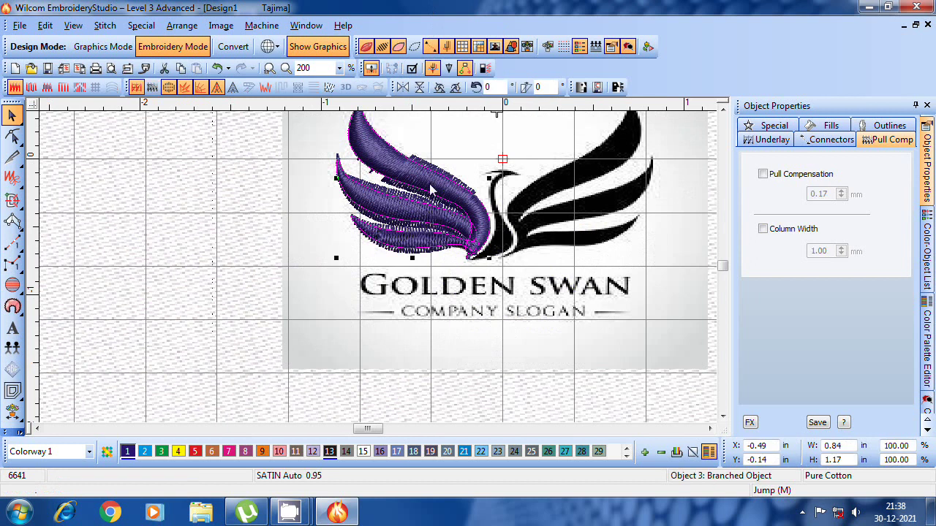
left_click(128, 250)
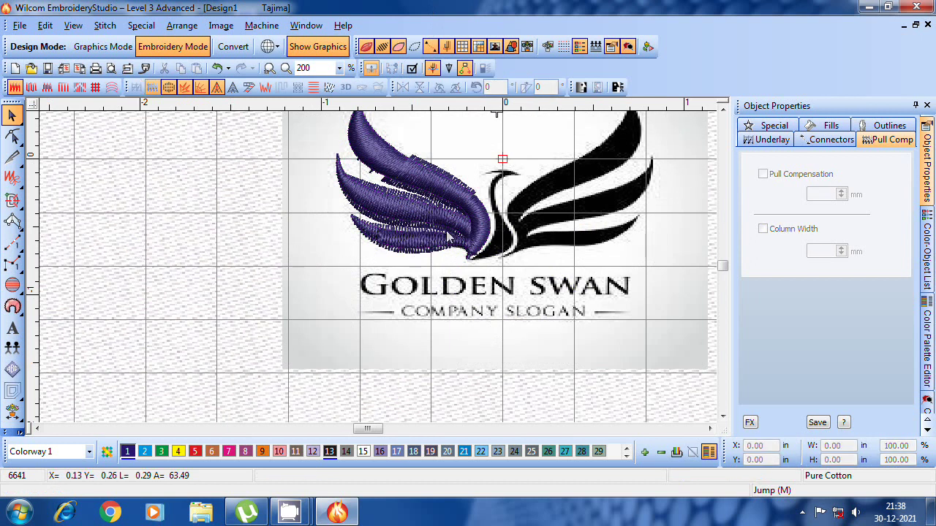
Start an Input A satin column on the right wing's lower feather, placing point pairs one to three from its outer tip
scroll(629, 172, "up", 3)
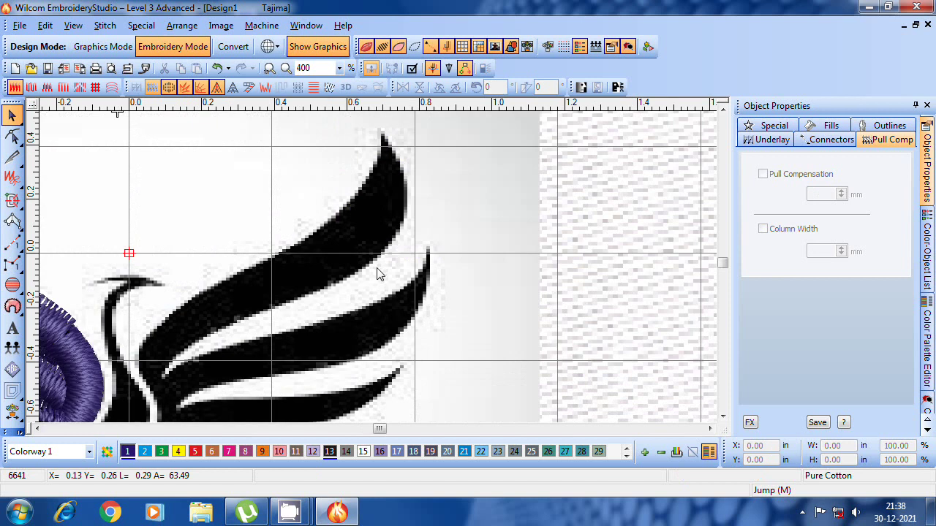
scroll(377, 272, "down", 3)
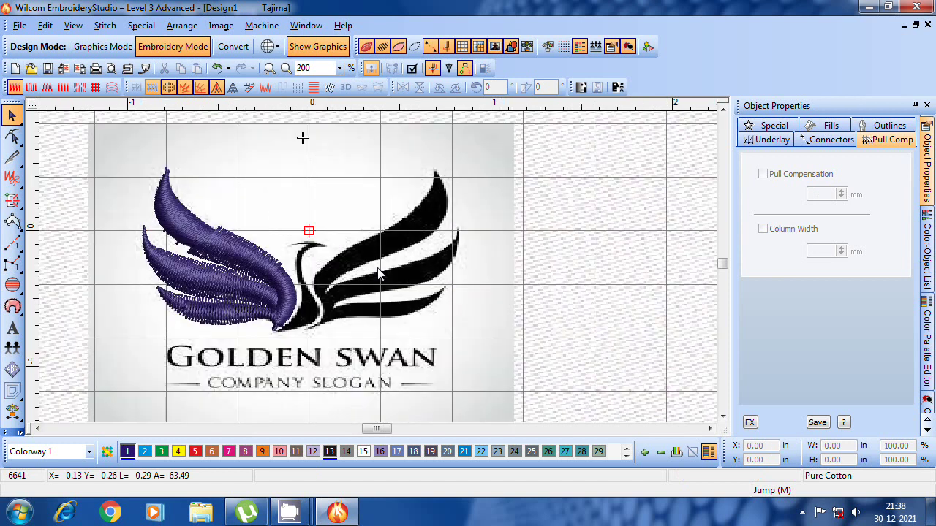
scroll(378, 277, "up", 1)
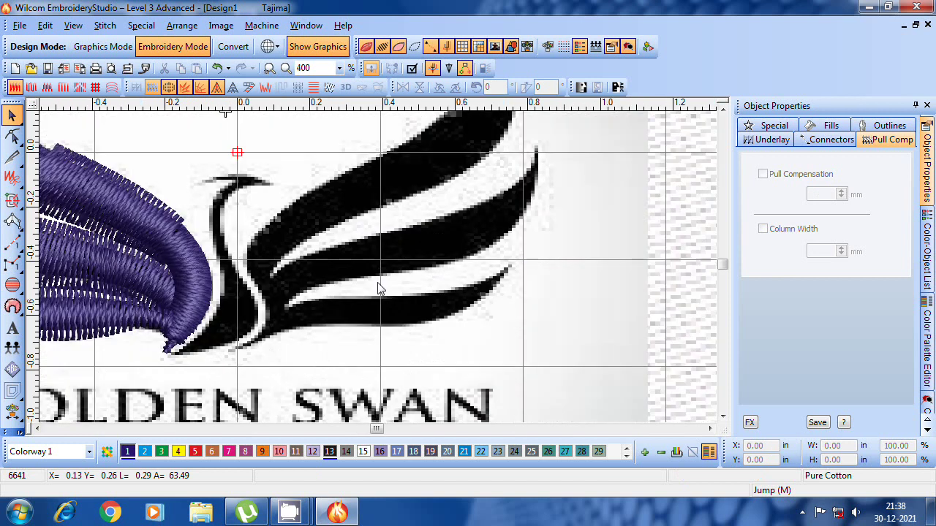
left_click(14, 222)
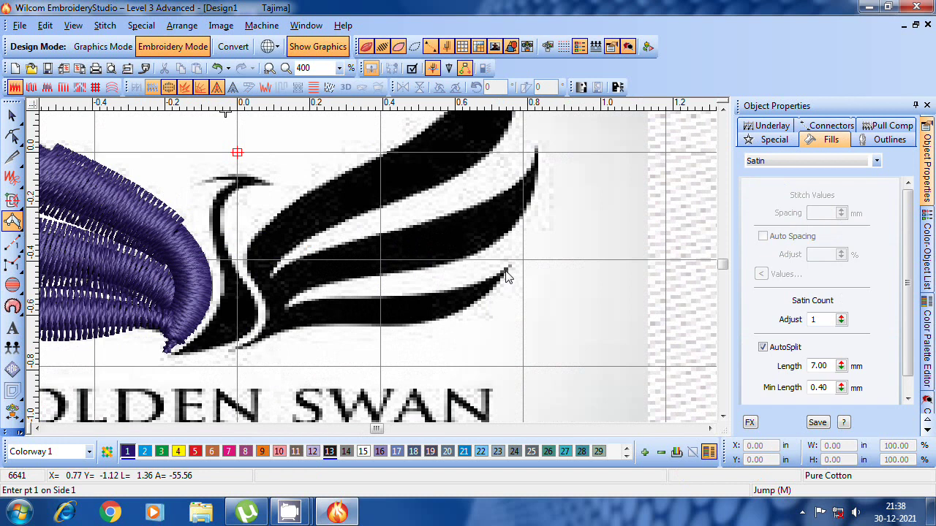
left_click(508, 268)
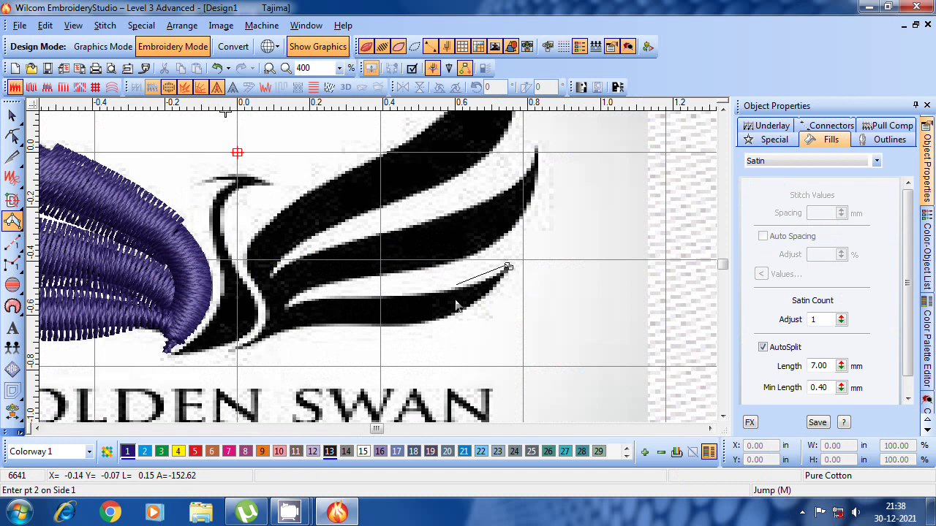
left_click(457, 292)
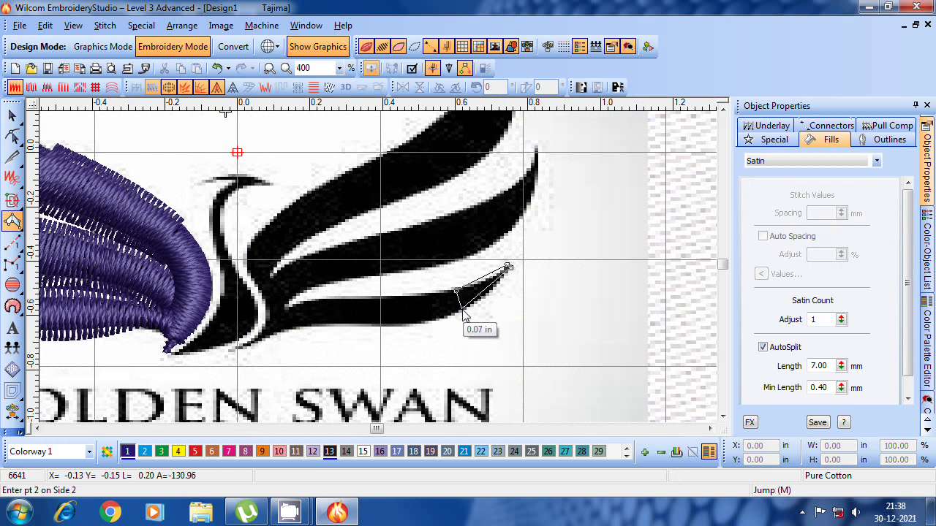
left_click(462, 310)
left_click(403, 298)
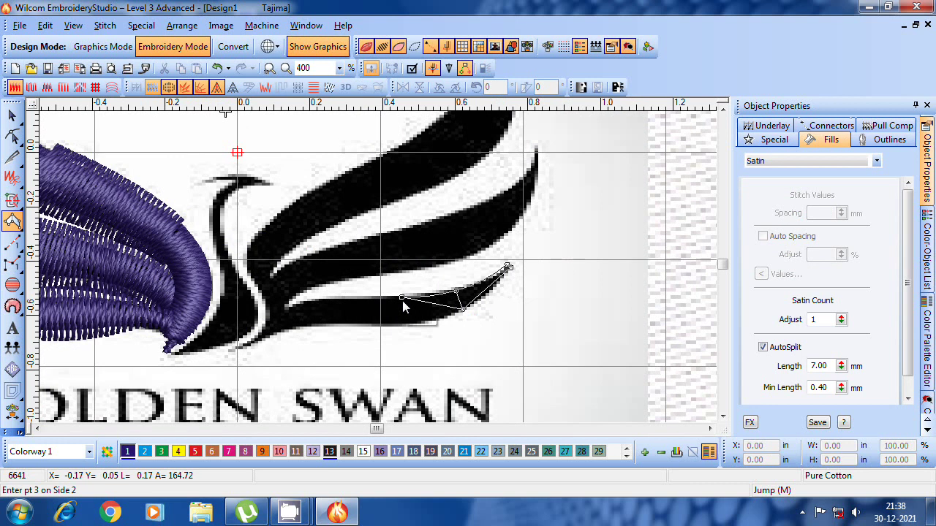
left_click(402, 327)
Place point pairs four to six along the right wing's lower feather to its inner end and finish the satin column
left_click(348, 298)
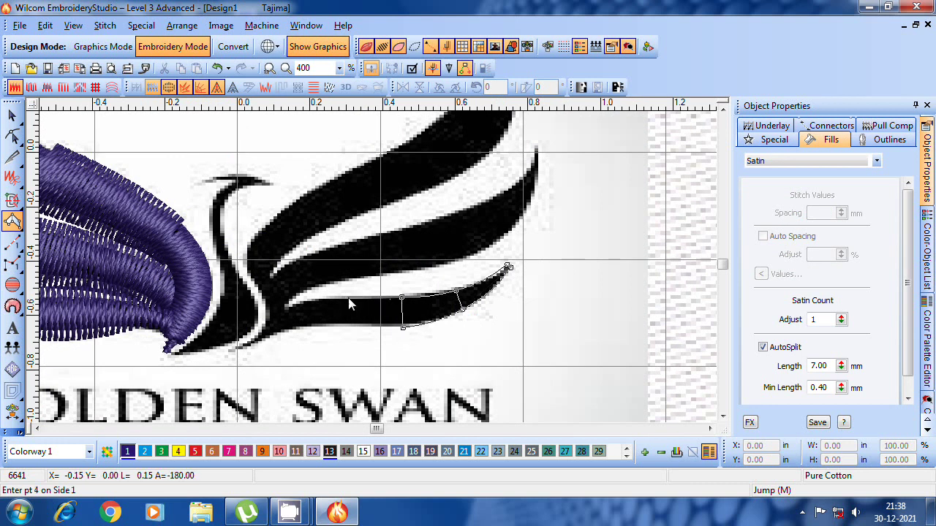
left_click(349, 322)
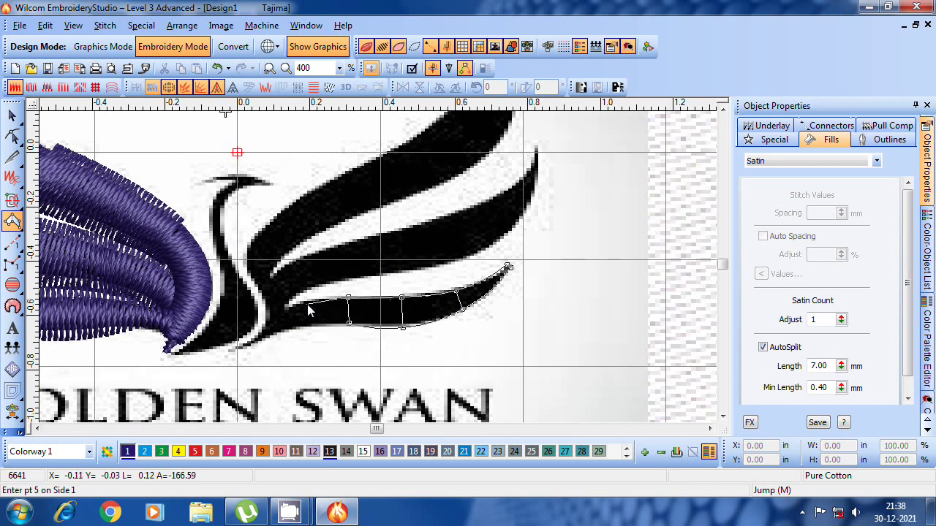
left_click(307, 303)
left_click(307, 325)
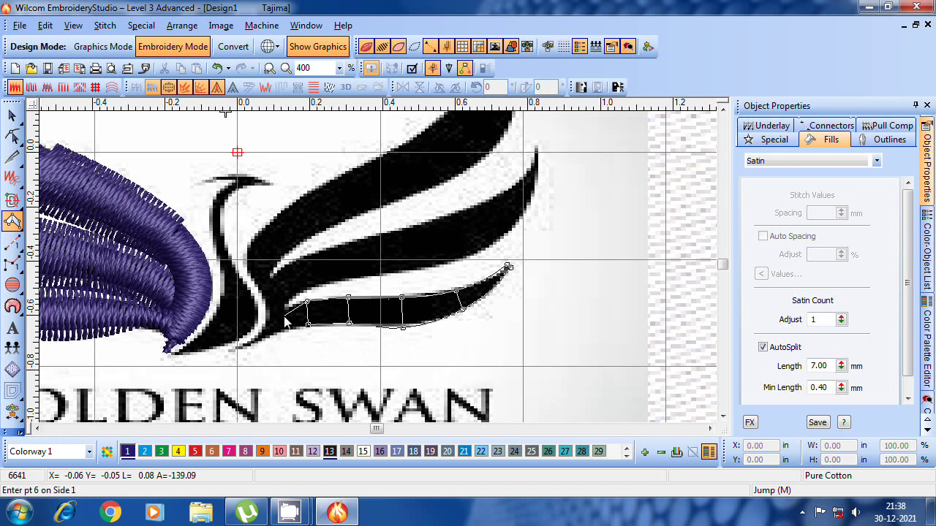
left_click(282, 316)
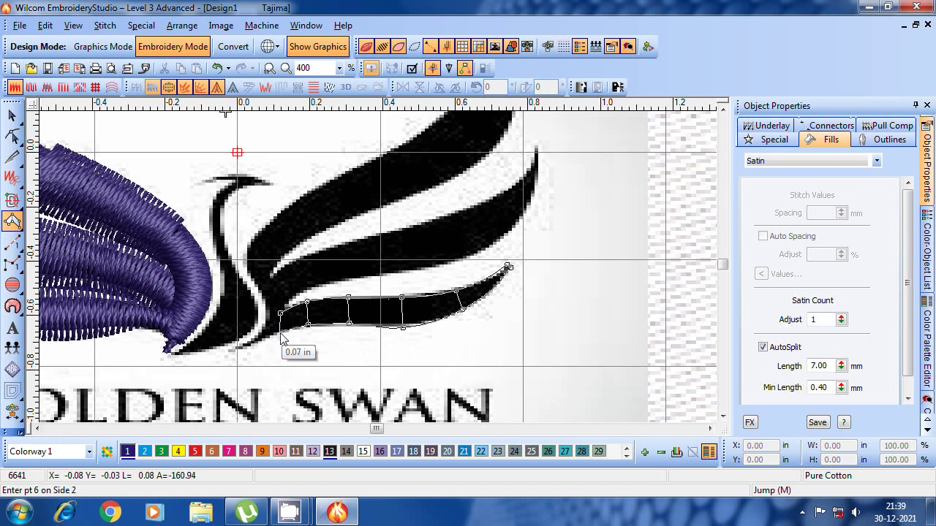
left_click(277, 335)
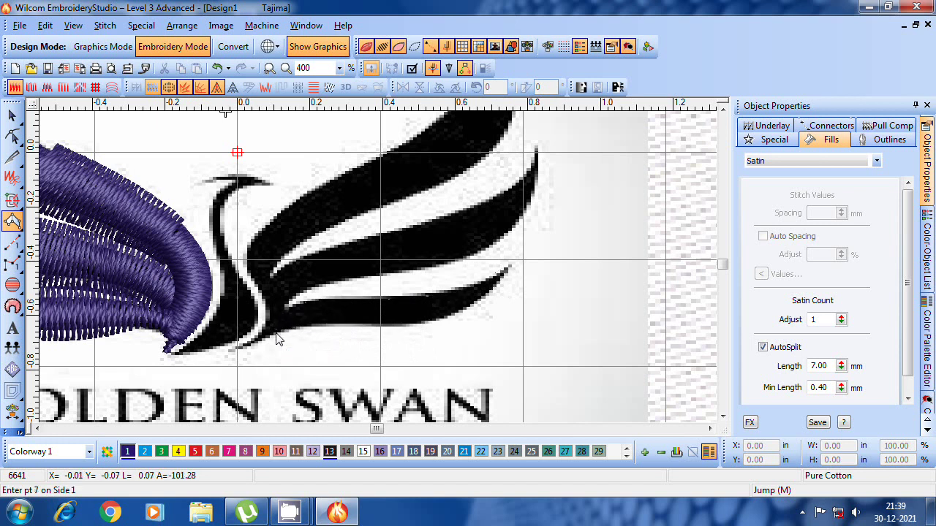
key("Return")
Leave the Input A tool and turn off pull compensation for the right wing's lower feather column
left_click(11, 123)
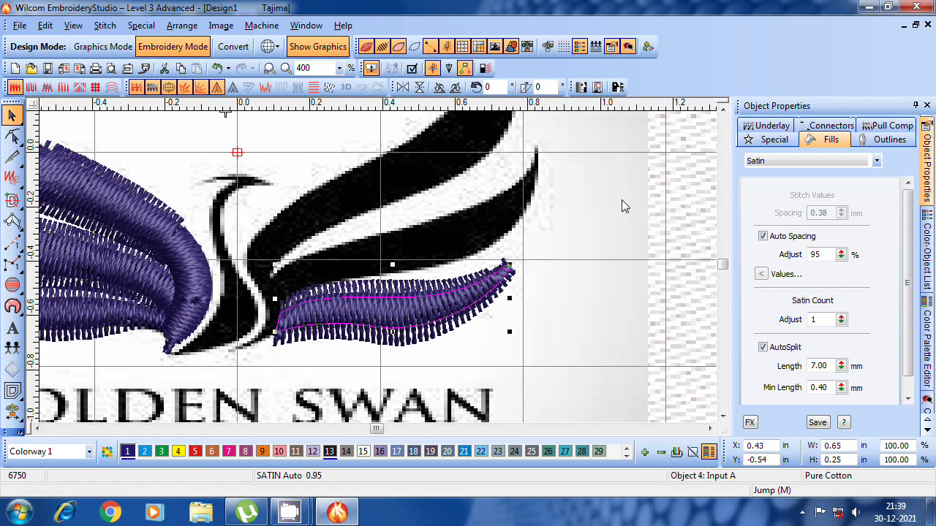
left_click(887, 126)
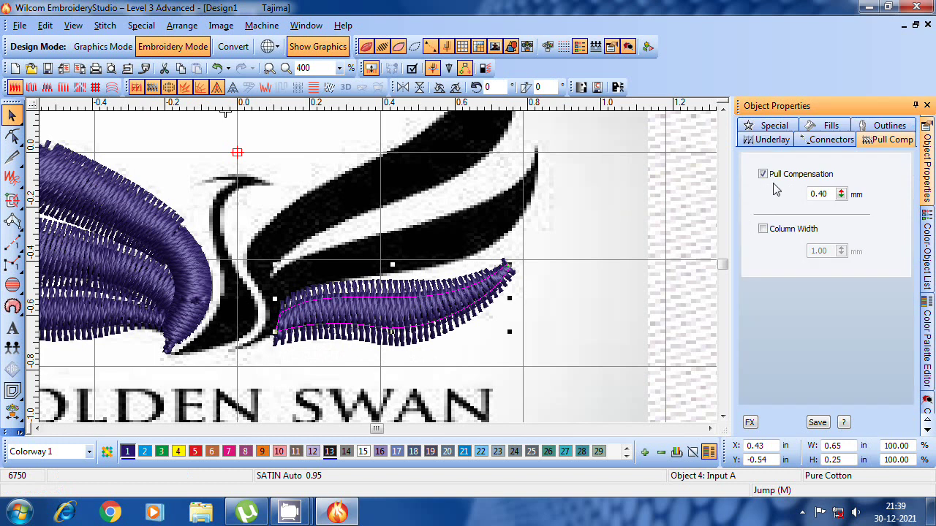
left_click(763, 174)
left_click(694, 230)
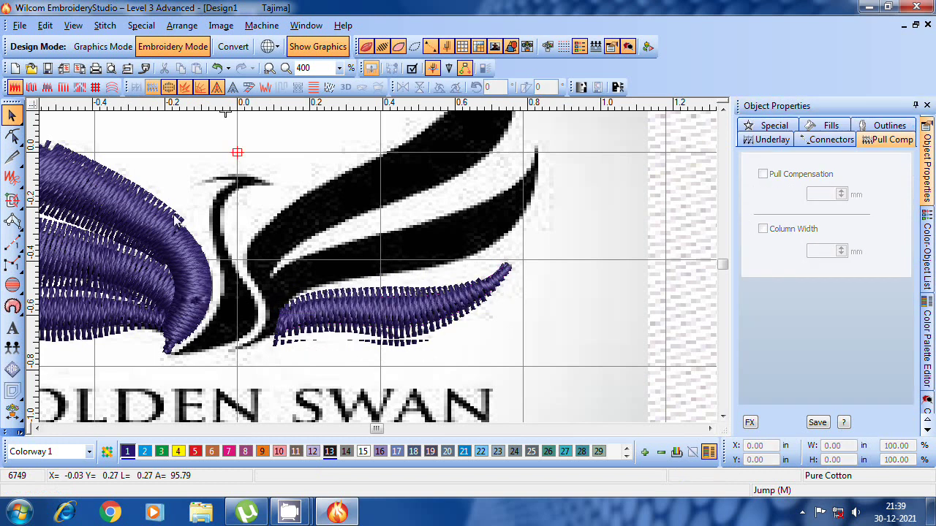
Start an Input A satin column on the right wing's middle feather, placing point pairs one to three from its outer tip
left_click(12, 221)
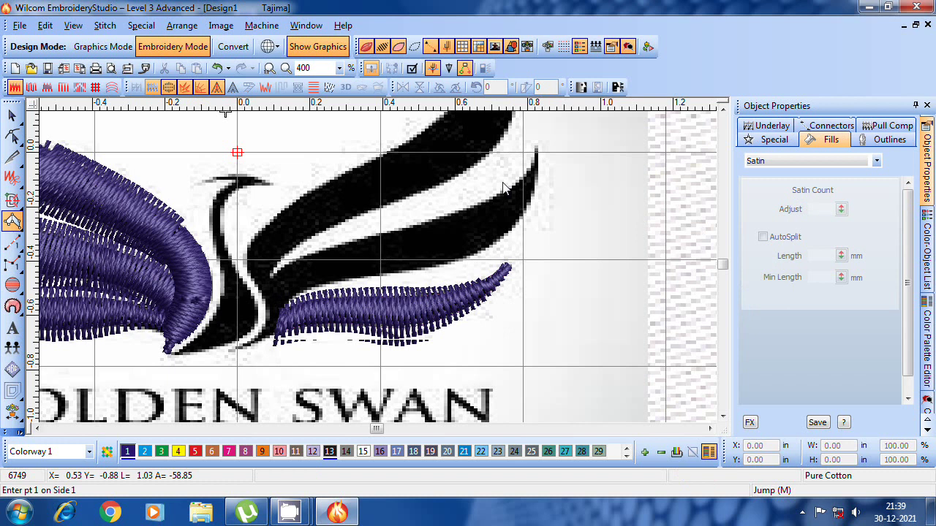
left_click(535, 147)
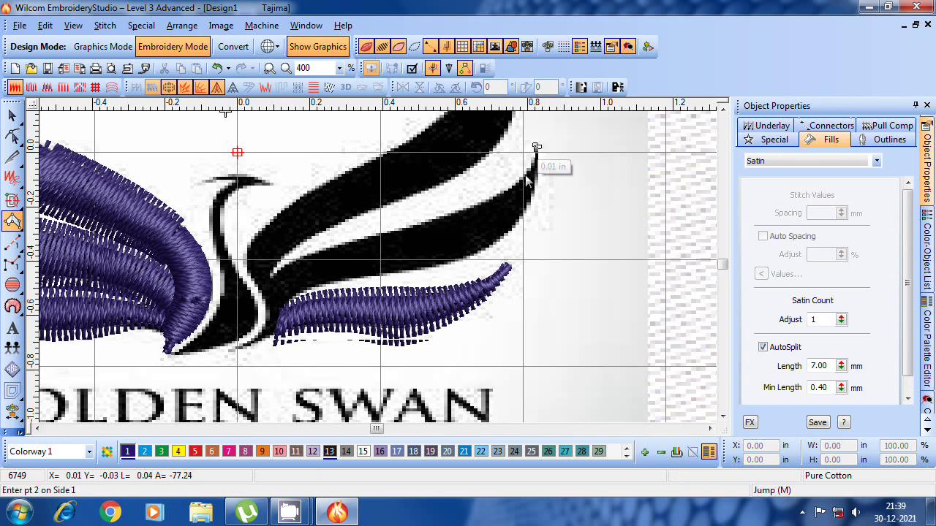
left_click(521, 179)
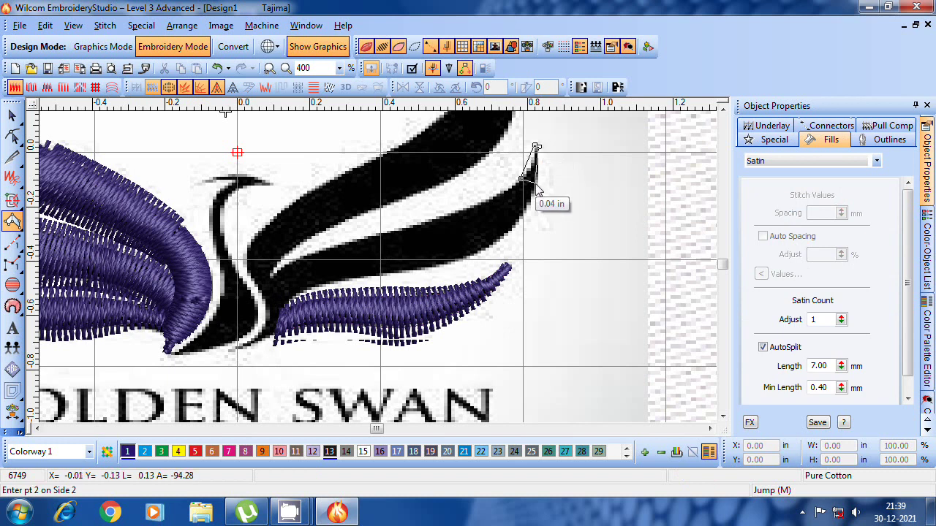
left_click(537, 183)
left_click(465, 210)
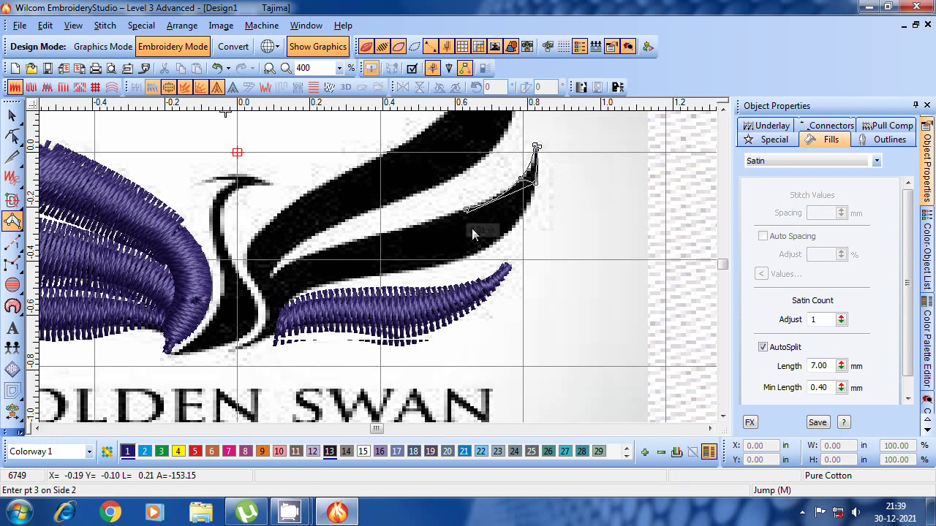
left_click(480, 249)
Place point pairs four to seven along the right wing's middle feather to its inner end and finish the satin column
left_click(389, 234)
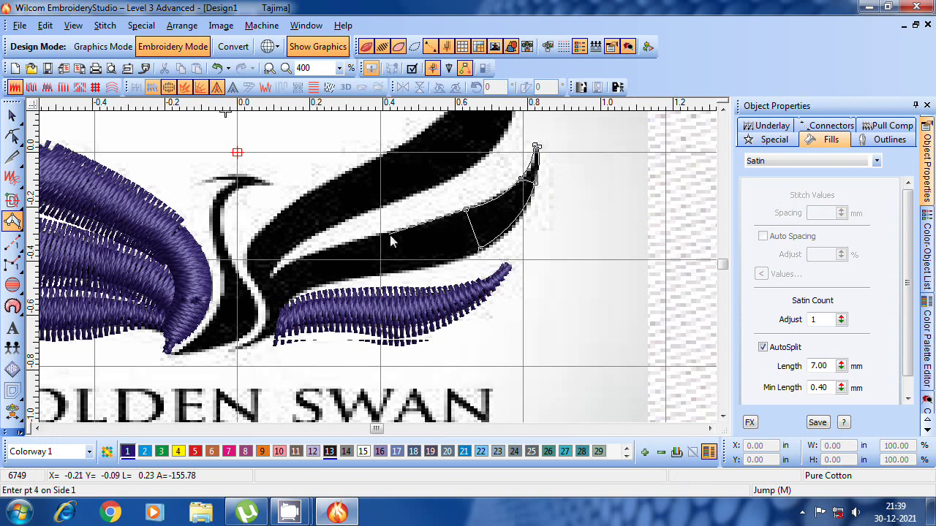
left_click(401, 272)
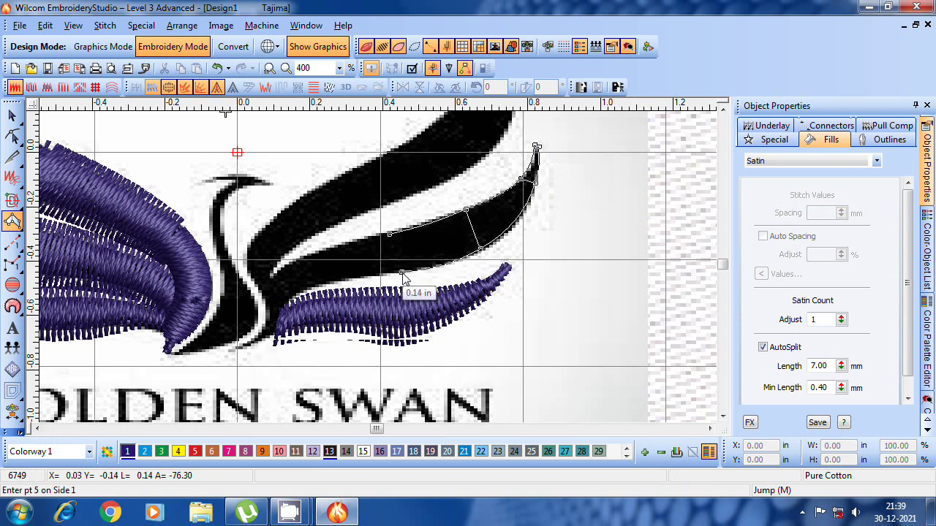
left_click(324, 252)
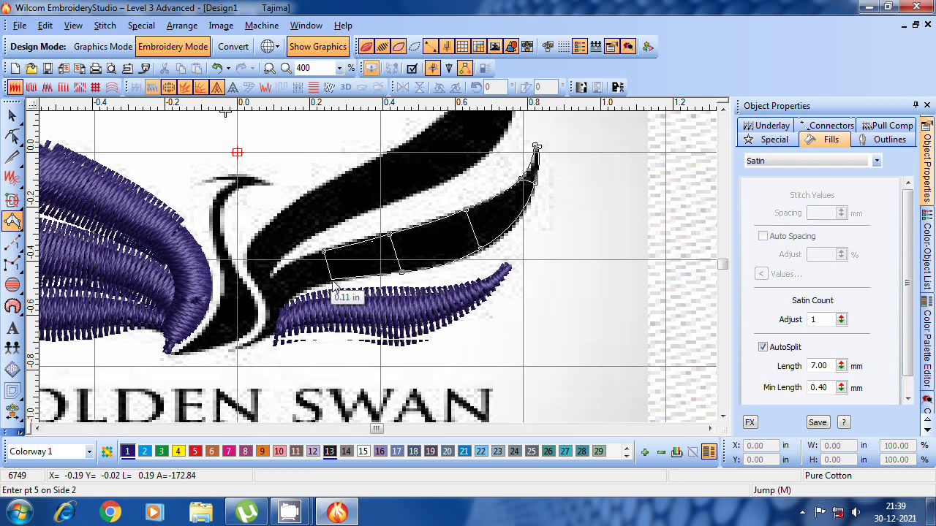
left_click(332, 280)
left_click(281, 270)
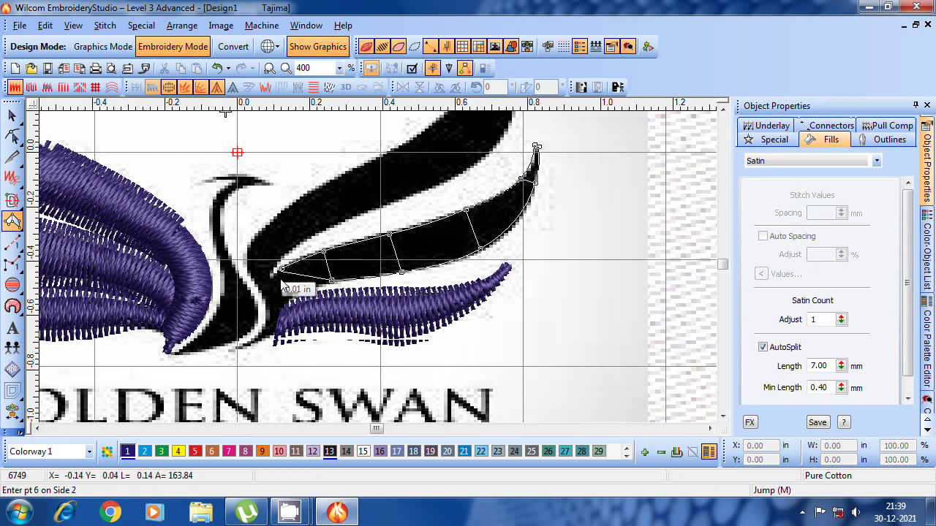
left_click(292, 293)
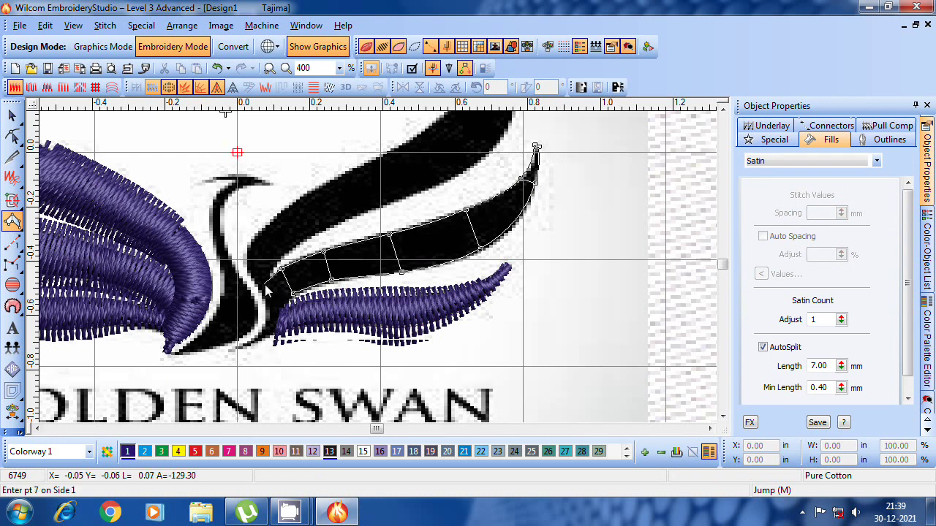
left_click(264, 283)
left_click(280, 302)
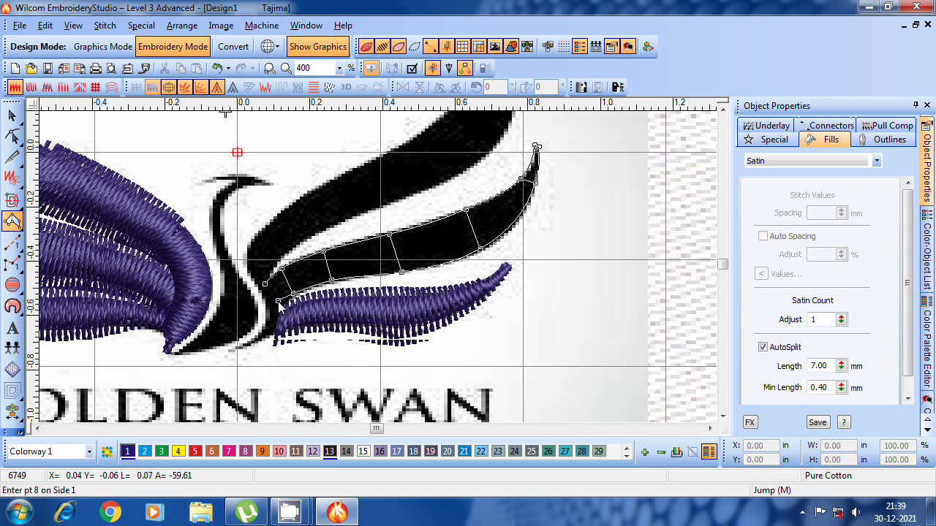
key("Return")
Leave the Input A tool and turn off pull compensation for the right wing's middle feather column
key("Escape")
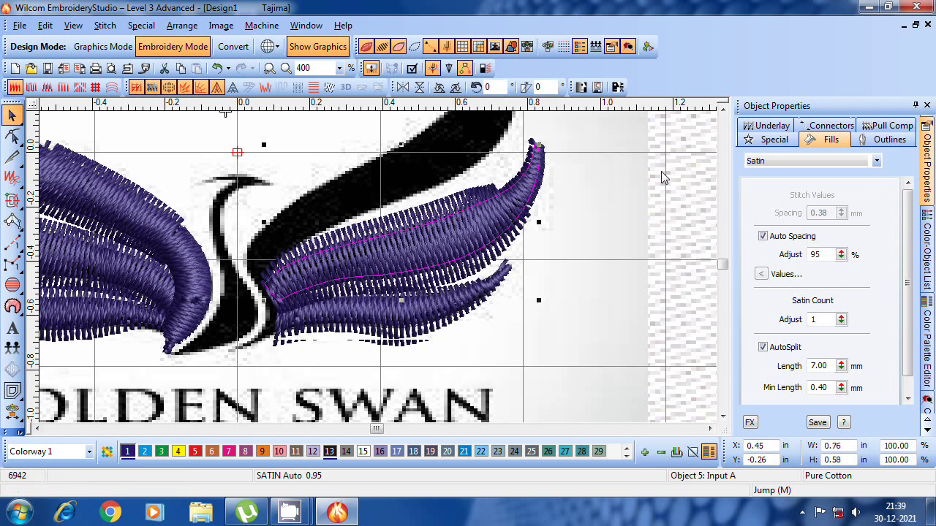
left_click(886, 125)
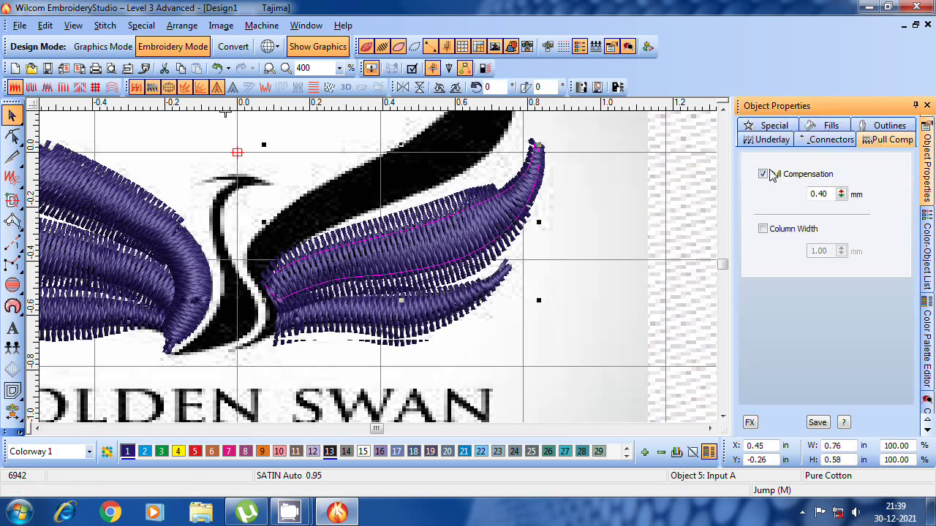
left_click(762, 174)
Start an Input A satin column on the right wing's upper feather, placing point pairs one to three from its outer tip
key("shift+z")
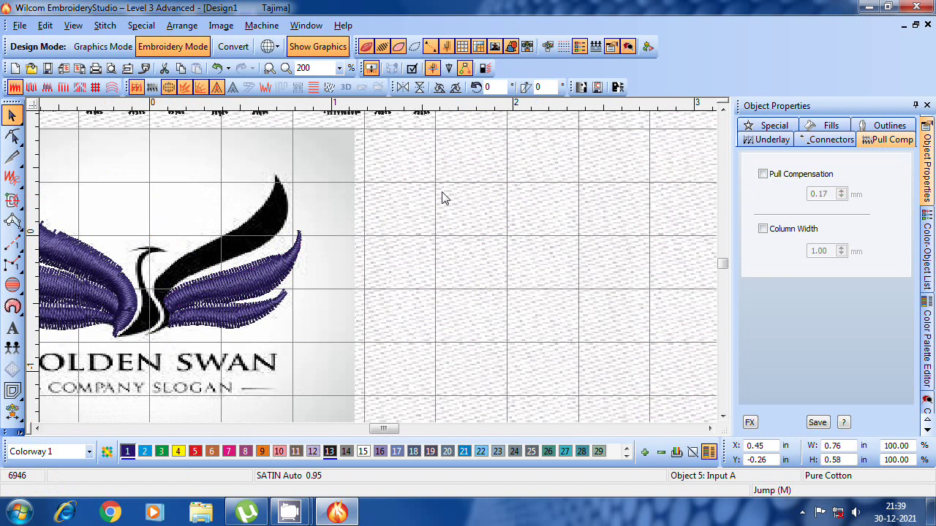
key("z")
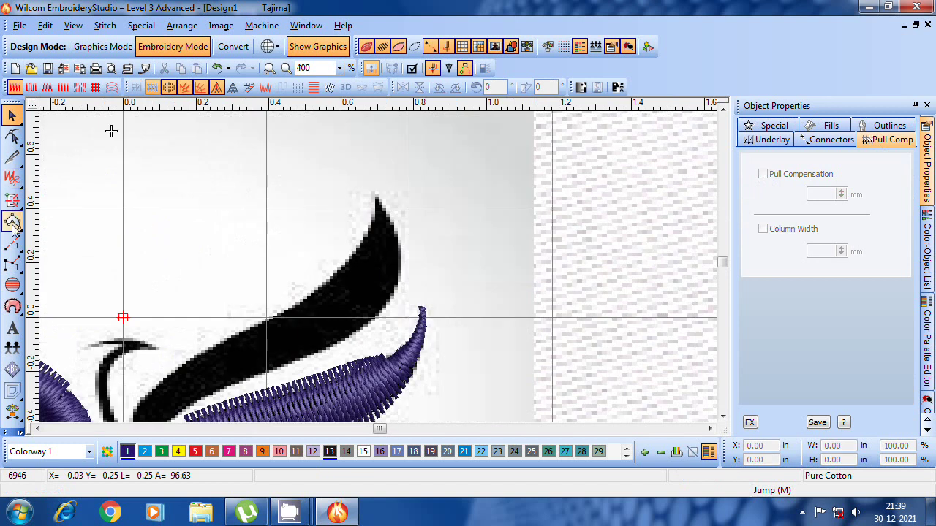
left_click(12, 223)
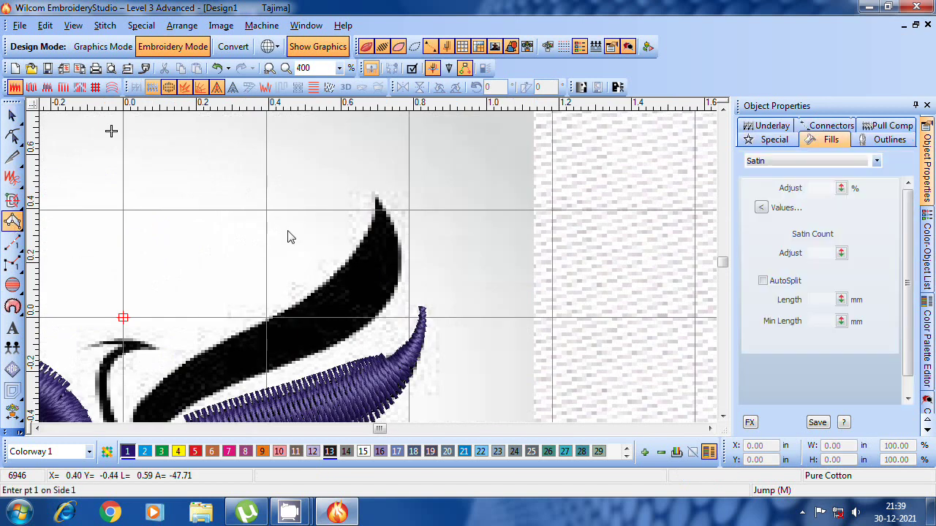
left_click(376, 200)
left_click(362, 242)
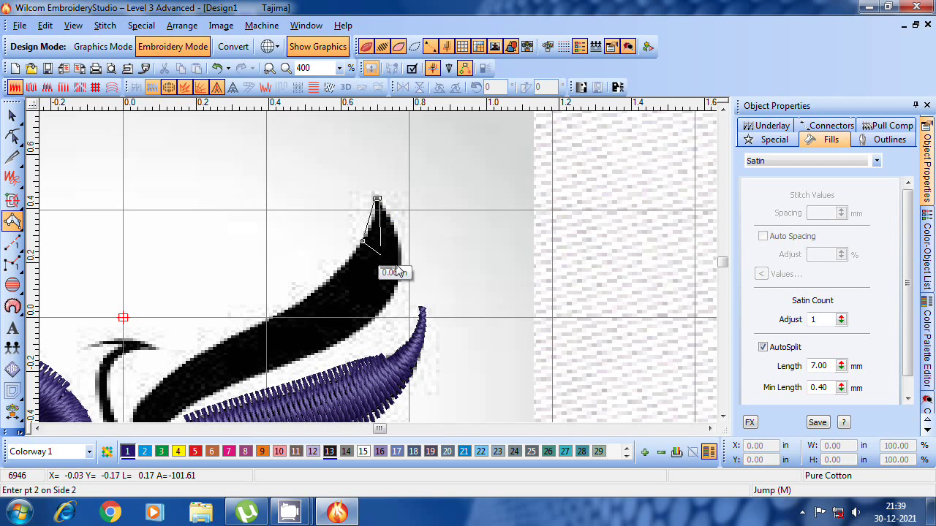
left_click(401, 245)
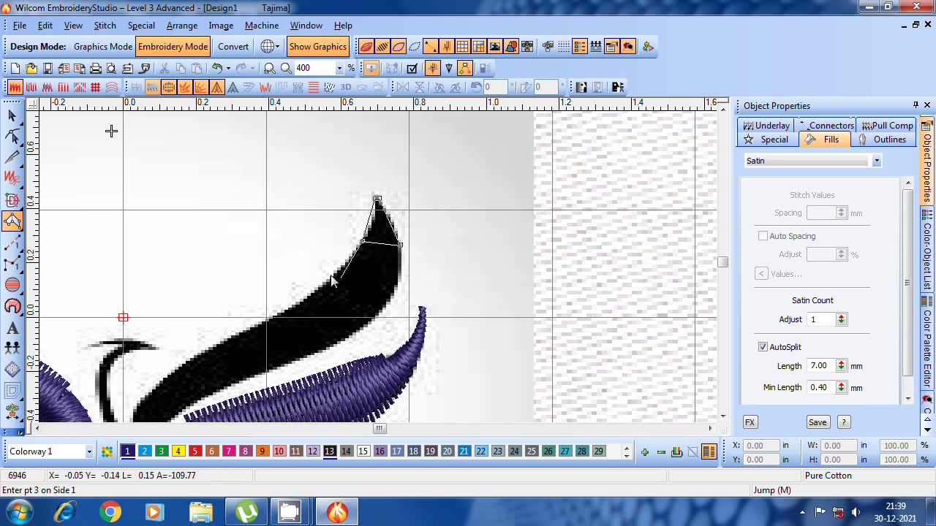
left_click(331, 281)
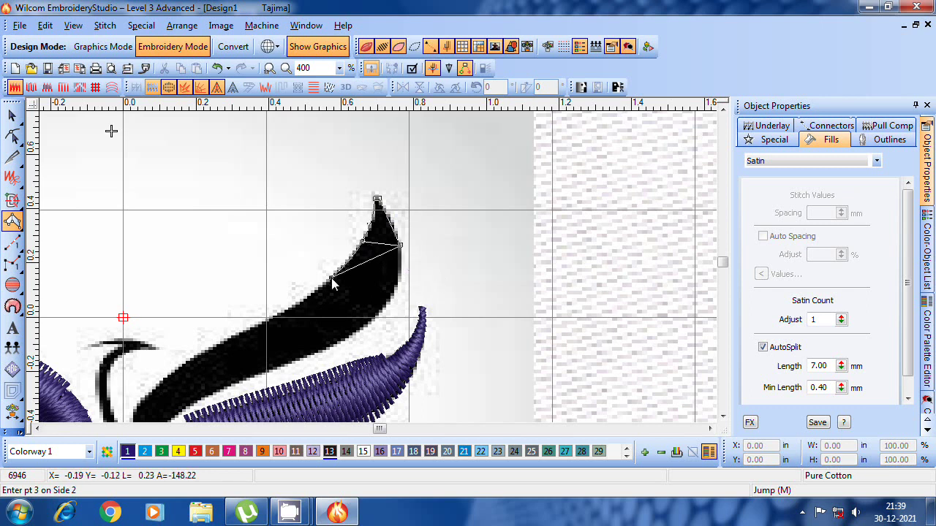
left_click(382, 311)
Place point pairs four to seven along the right wing's upper feather to its inner bend beside the swan's neck
left_click(271, 319)
left_click(294, 361)
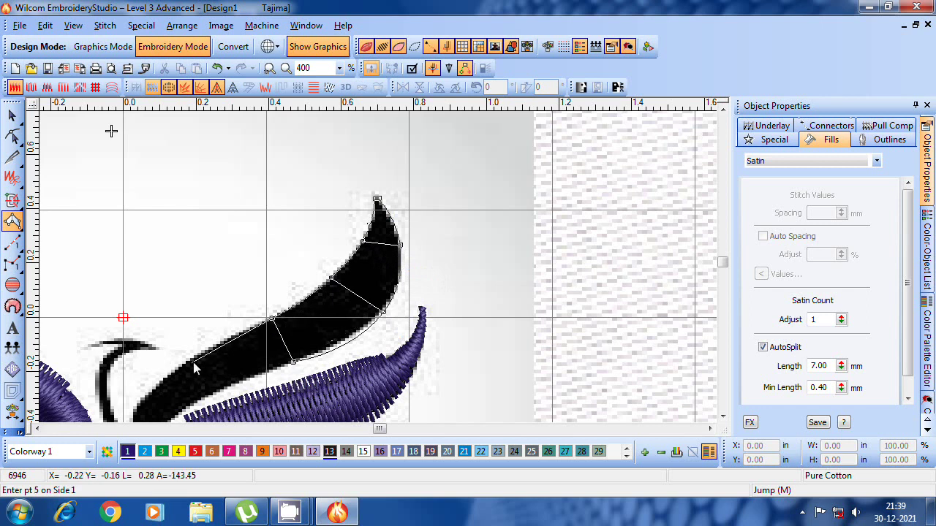
left_click(193, 358)
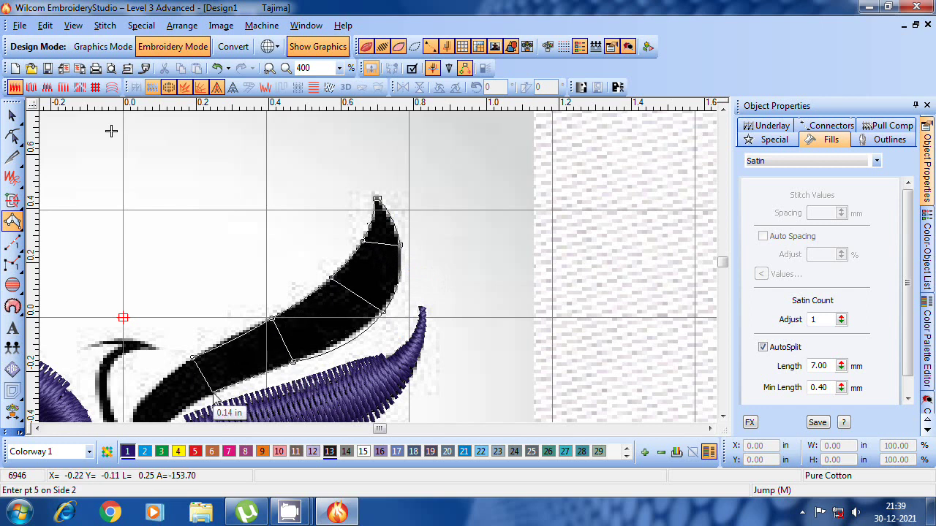
left_click(212, 390)
left_click(243, 330)
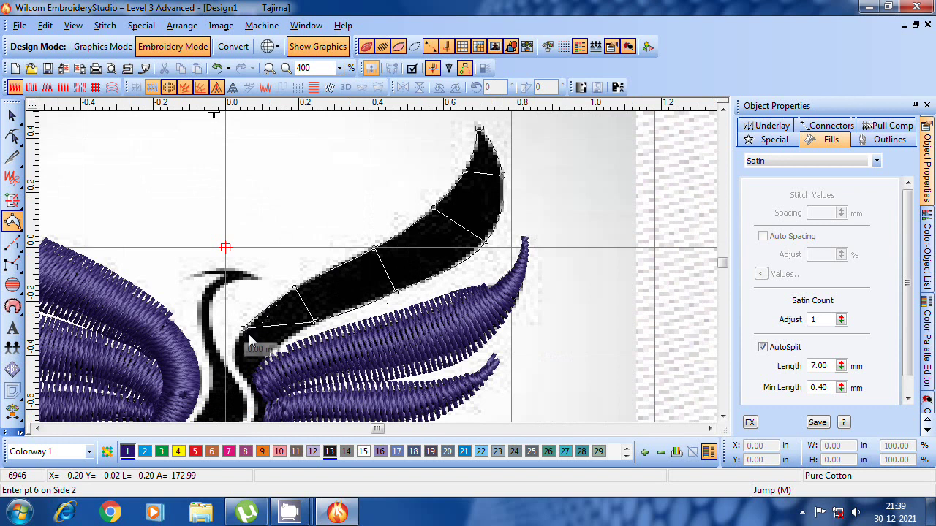
left_click(270, 350)
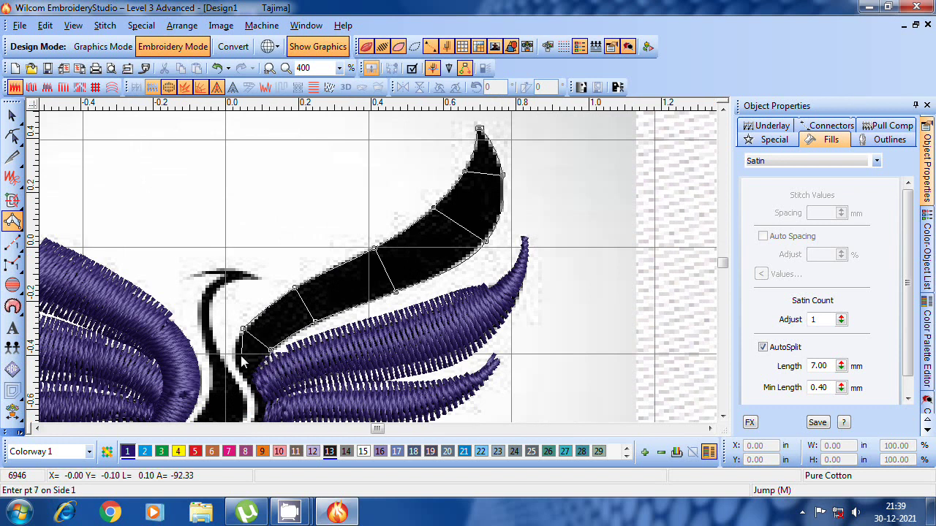
left_click(236, 352)
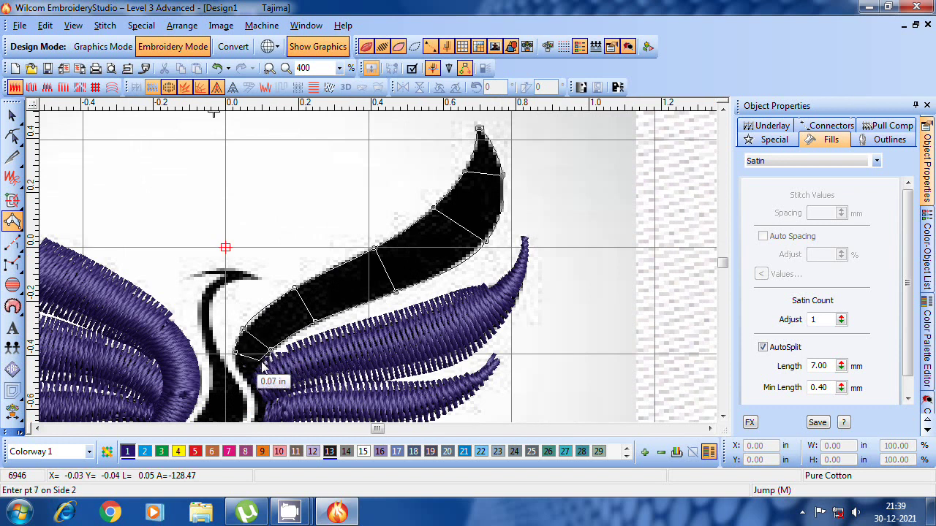
left_click(262, 361)
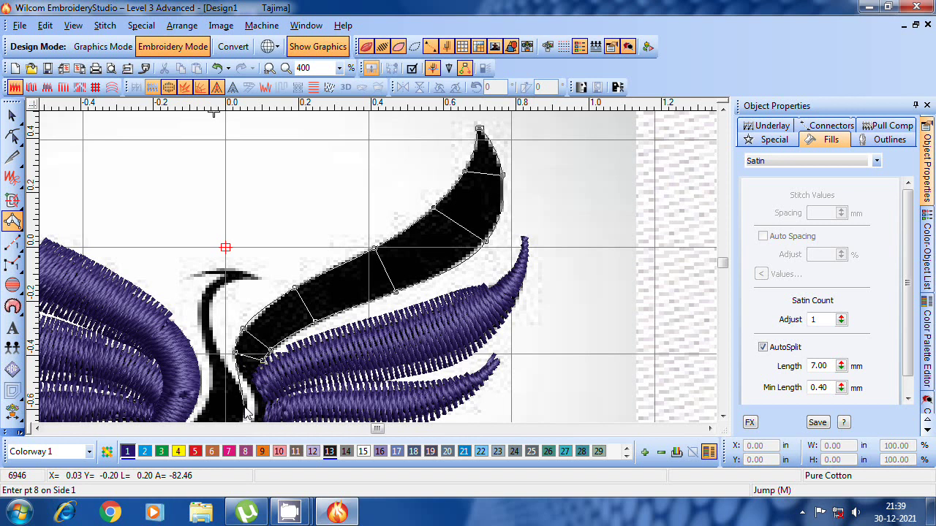
Hide the stitches, place point pair eight below the upper feather's inner bend, and remove the misplaced ninth pair
key("s")
scroll(246, 413, "down", 1)
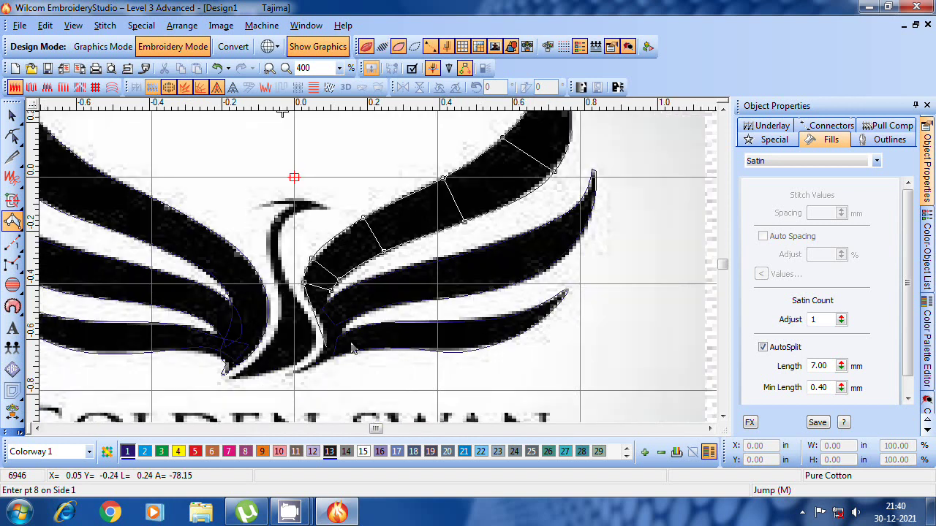
scroll(330, 196, "up", 2)
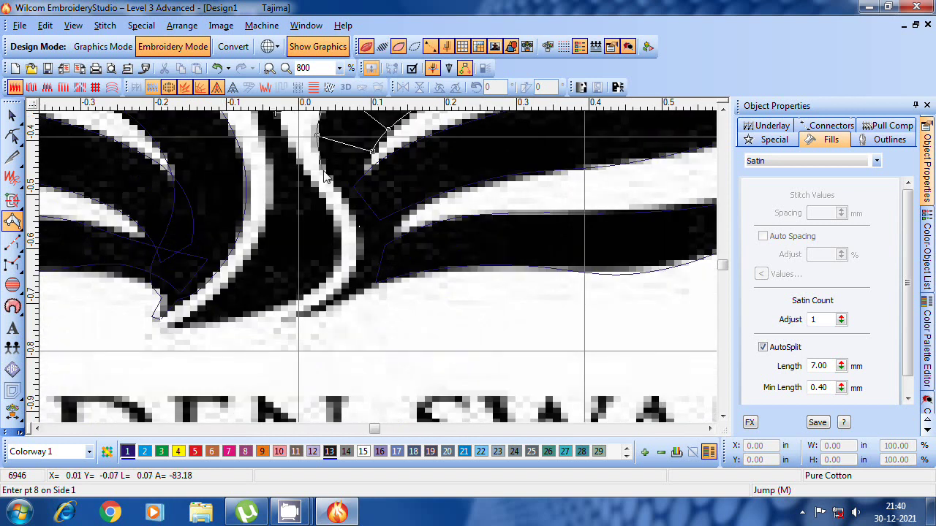
left_click(326, 169)
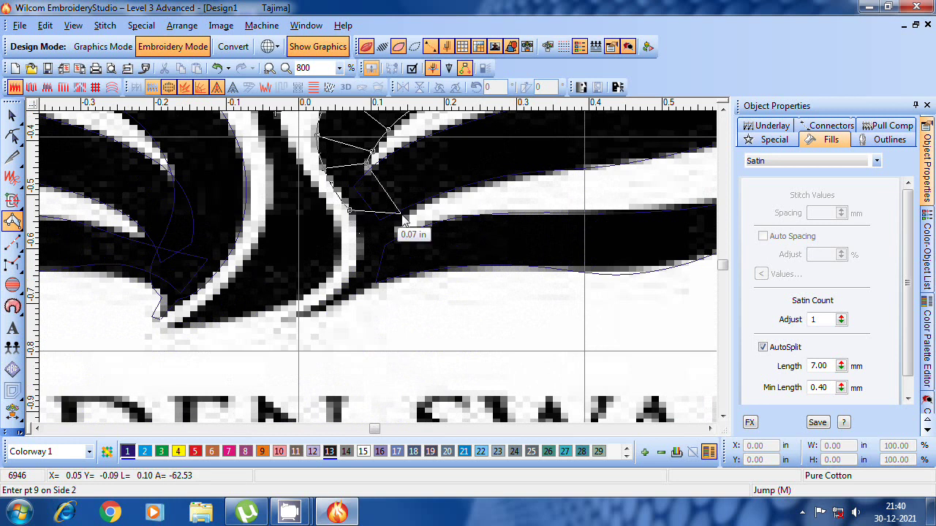
left_click(400, 214)
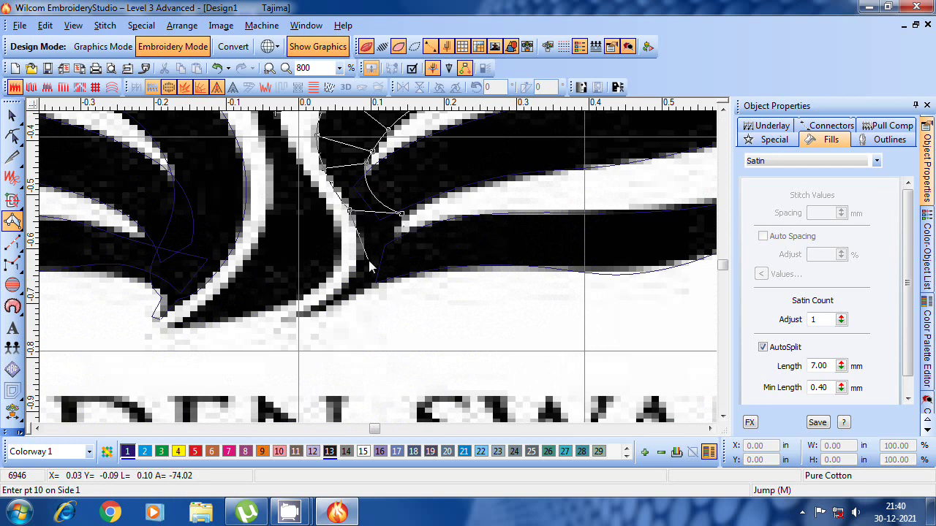
key("BackSpace")
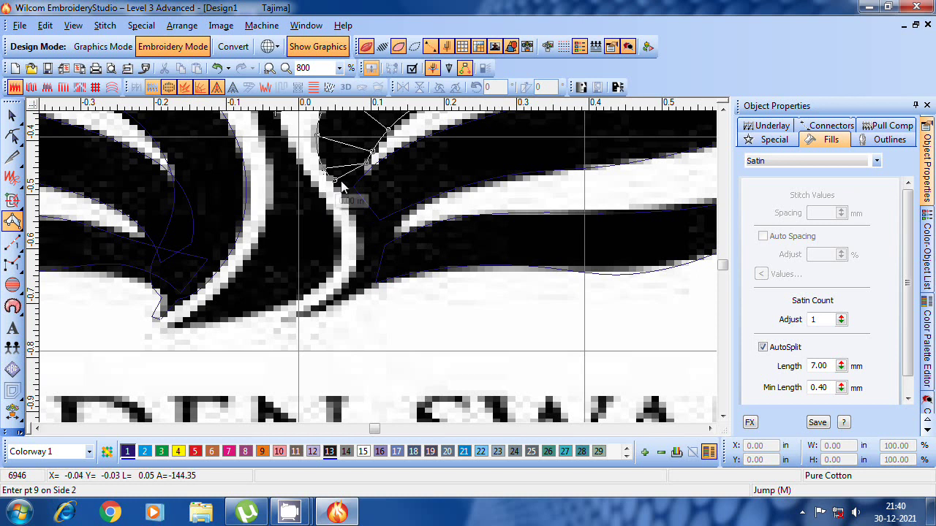
Place point pairs nine to eleven down the right wing's base along the white gap beside the swan's body
left_click(366, 176)
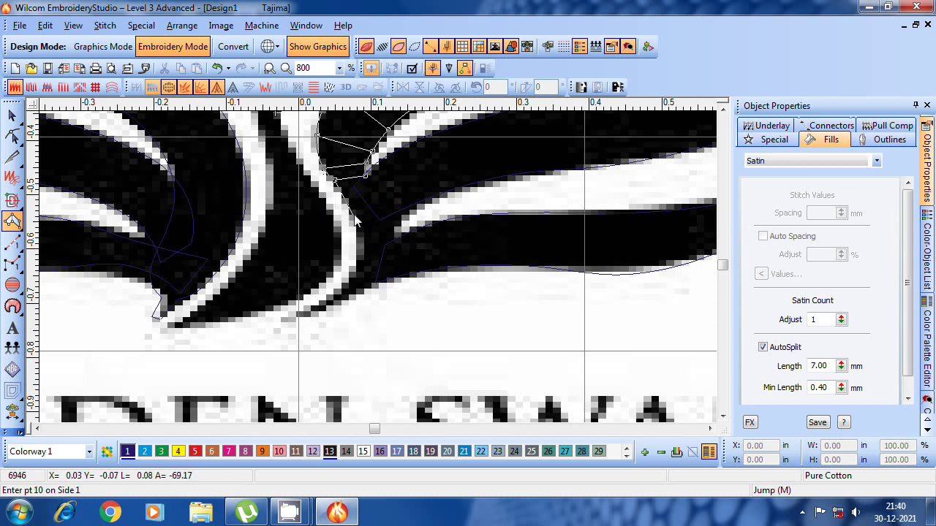
left_click(347, 204)
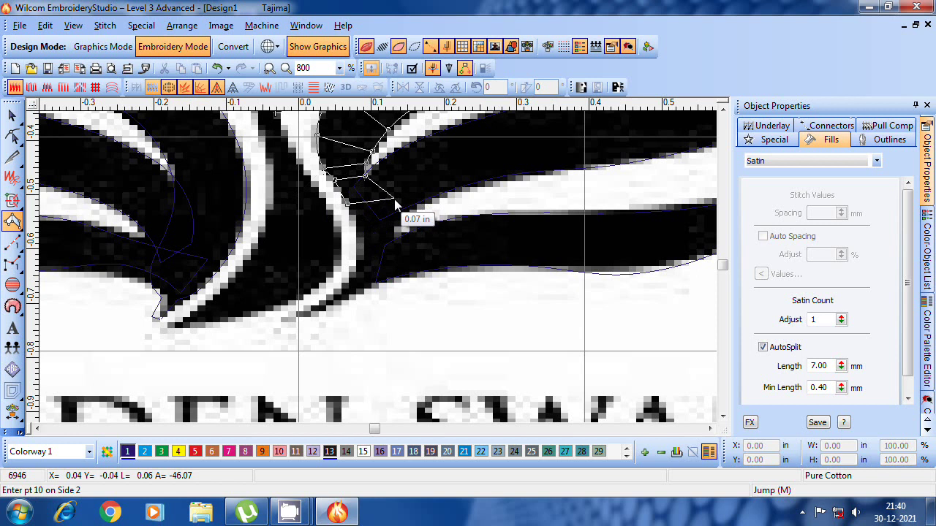
left_click(386, 196)
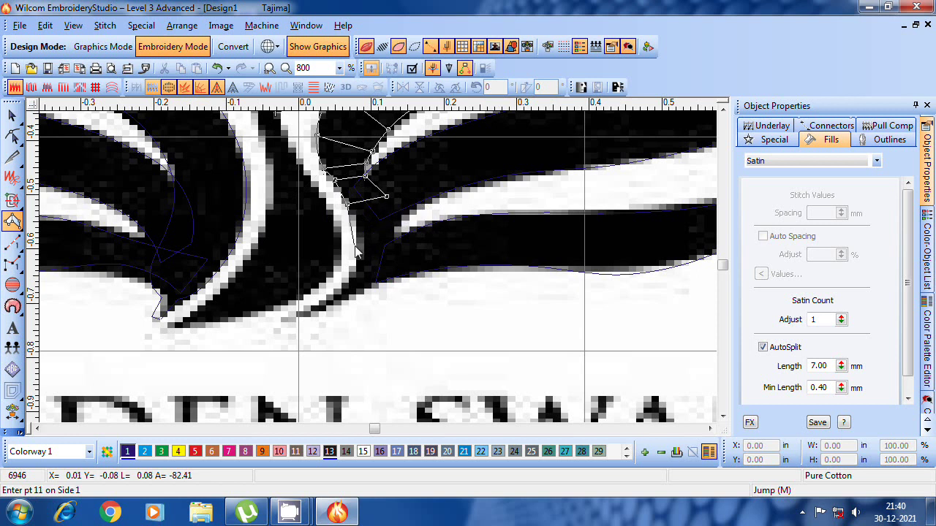
right_click(397, 242)
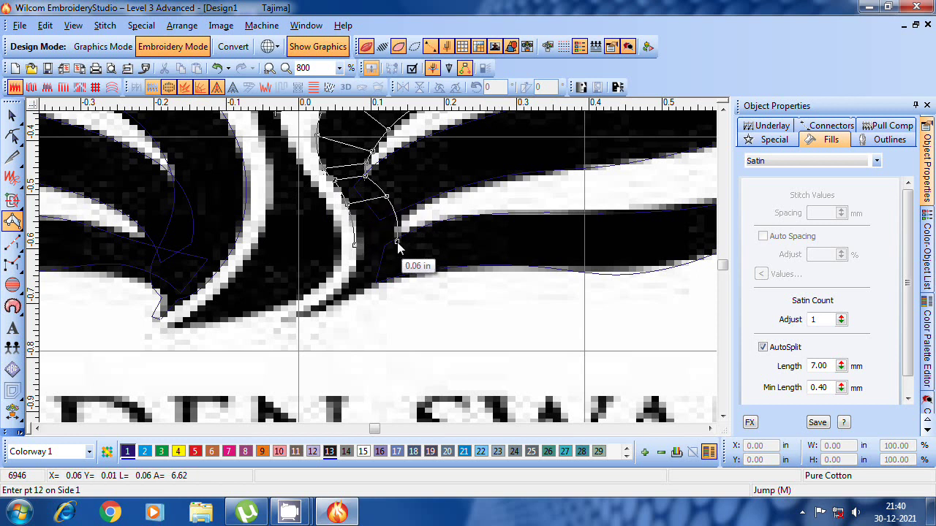
Place point pairs twelve to fourteen around the right wing's base to its lower tip and finish the upper feather's satin column
right_click(350, 278)
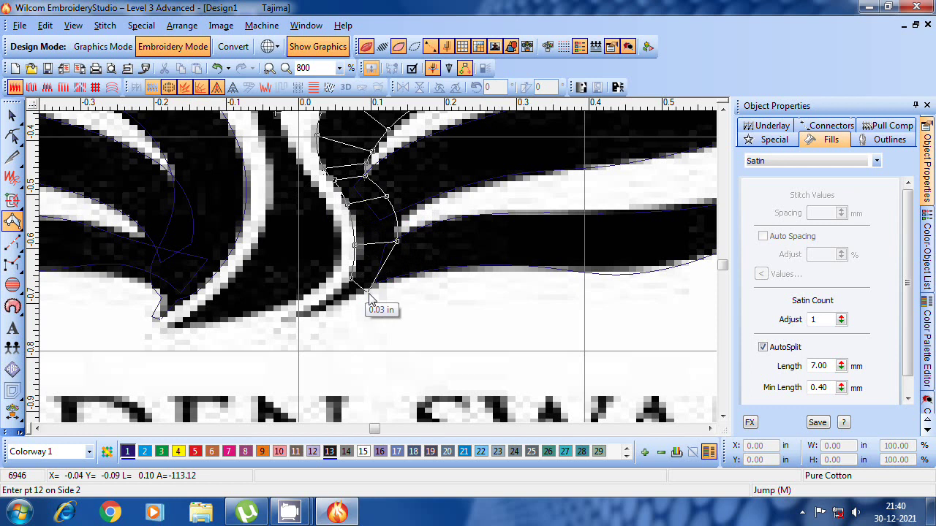
left_click(367, 293)
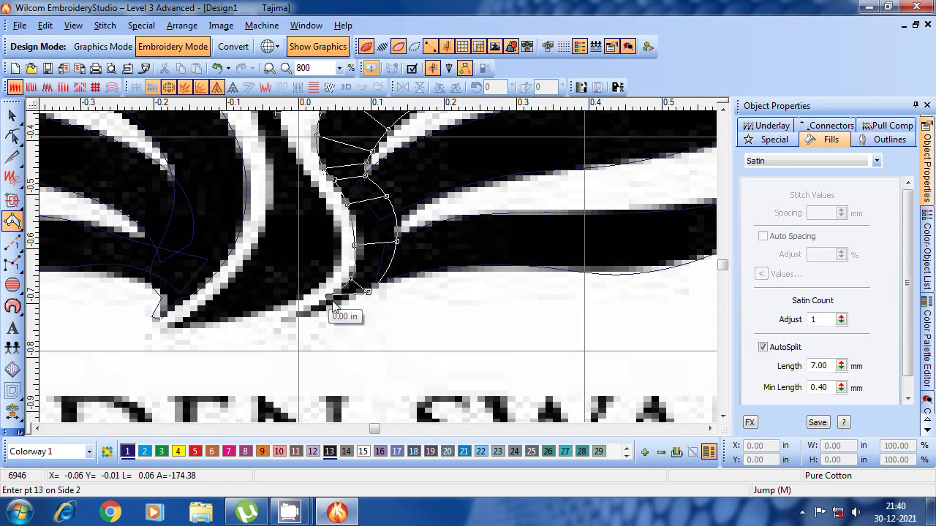
left_click(333, 310)
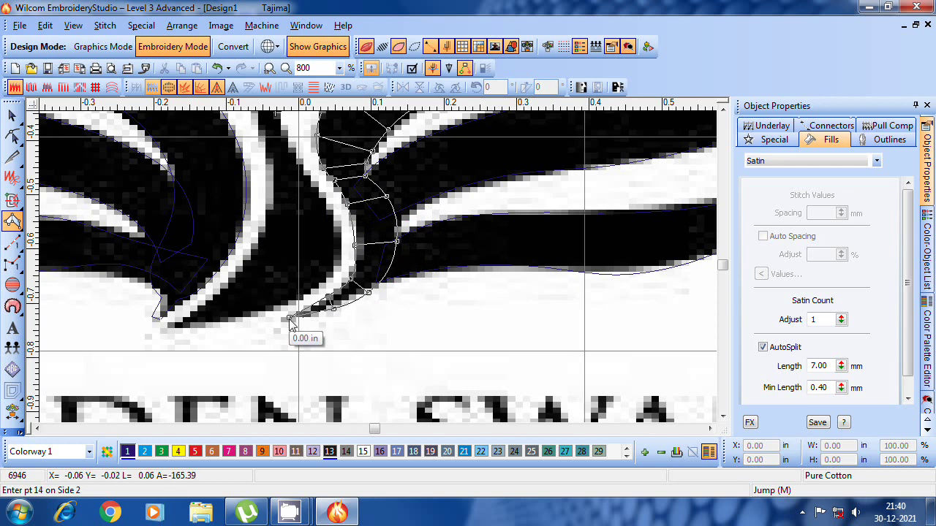
left_click(290, 322)
key("Return")
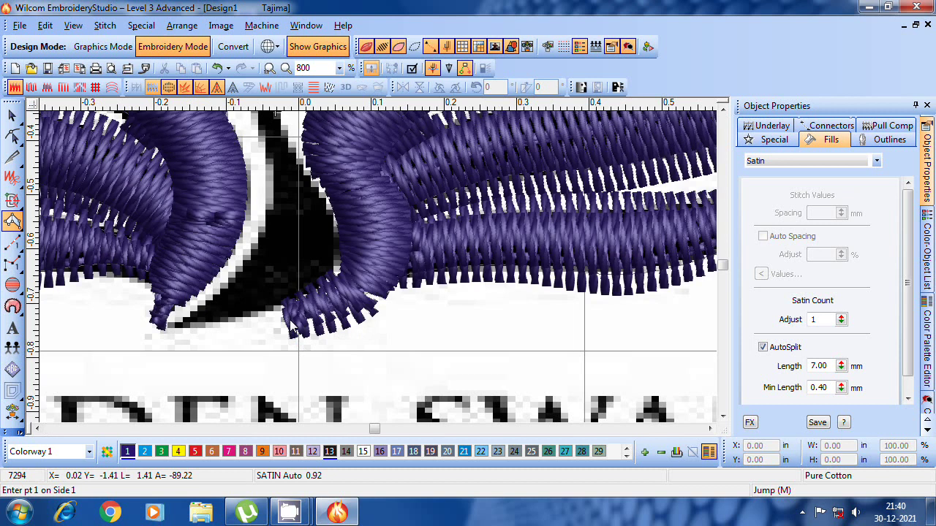
Turn off pull compensation for the right wing's upper feather column
key("shift+z")
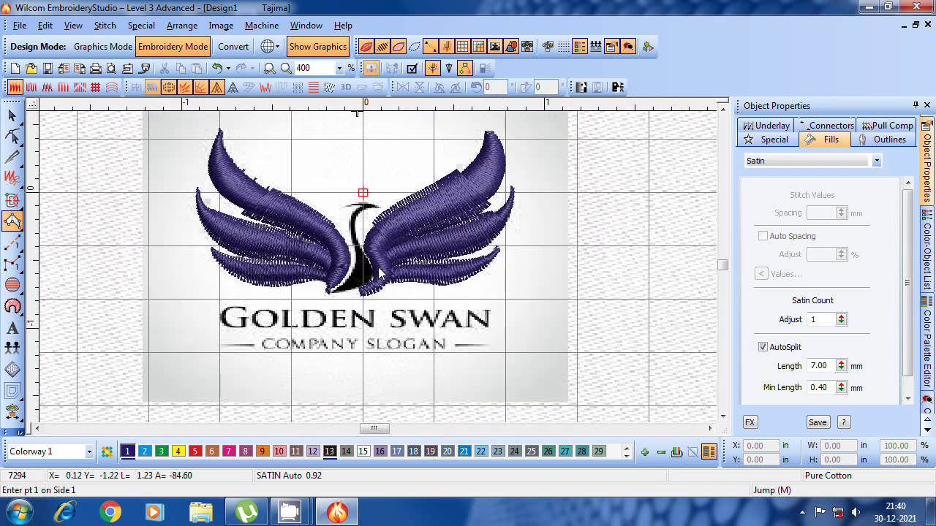
left_click(13, 116)
left_click(476, 190)
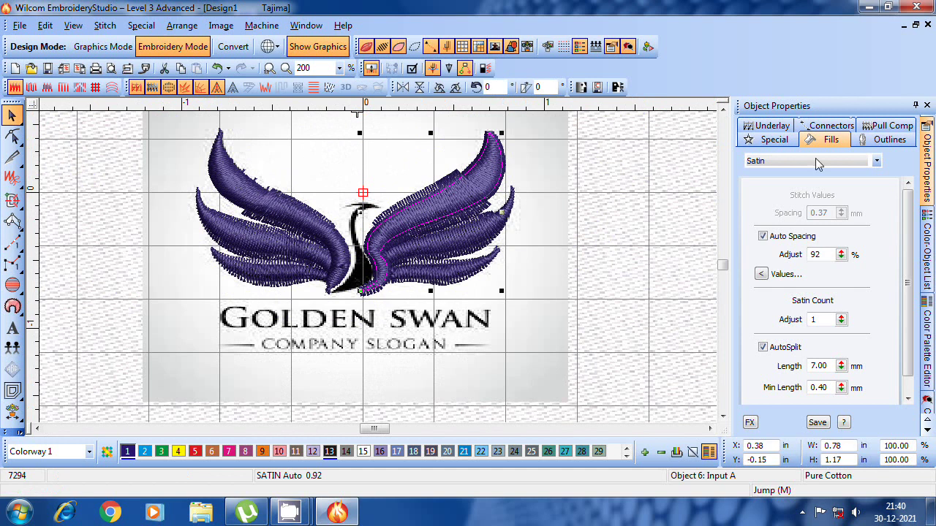
left_click(868, 128)
left_click(763, 174)
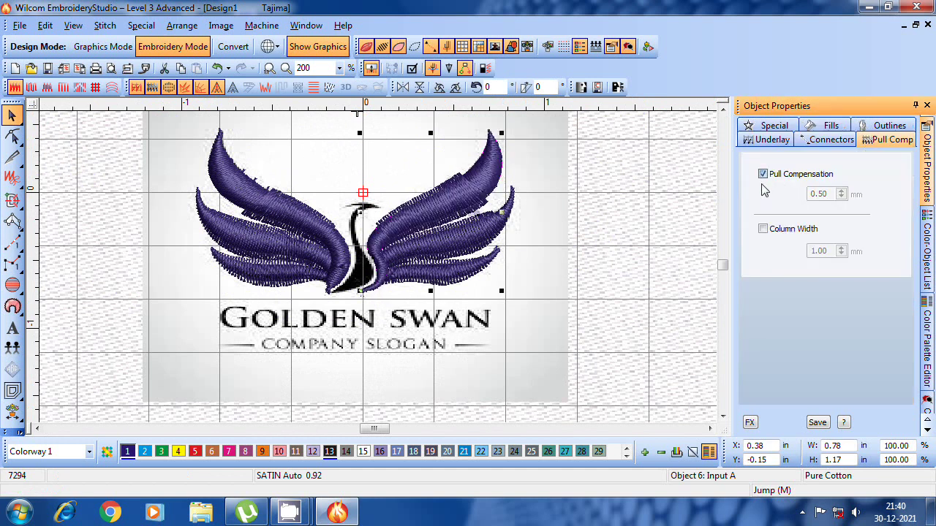
left_click(660, 288)
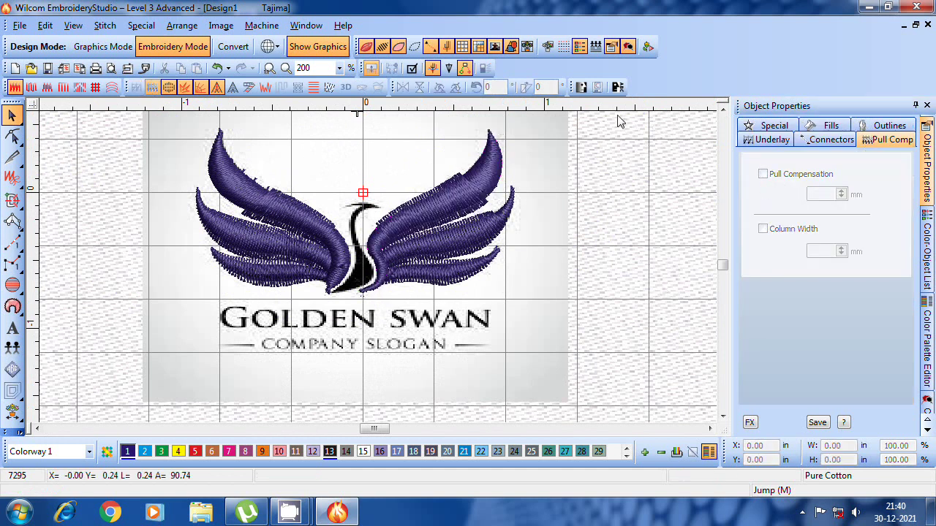
Branch the right wing's three feather columns, with the entry point on the upper feather and the exit point on the lower feather
left_click_drag(572, 233, 379, 346)
left_click(402, 86)
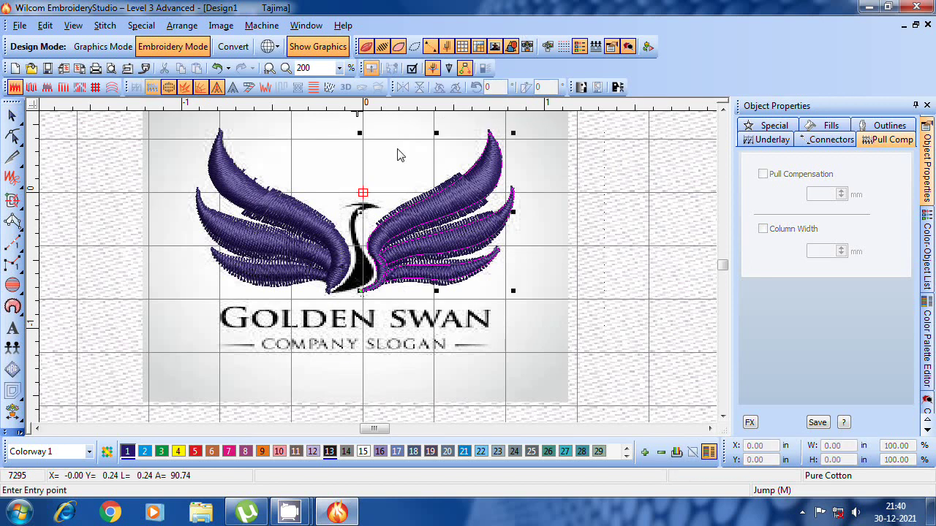
left_click(433, 187)
left_click(436, 269)
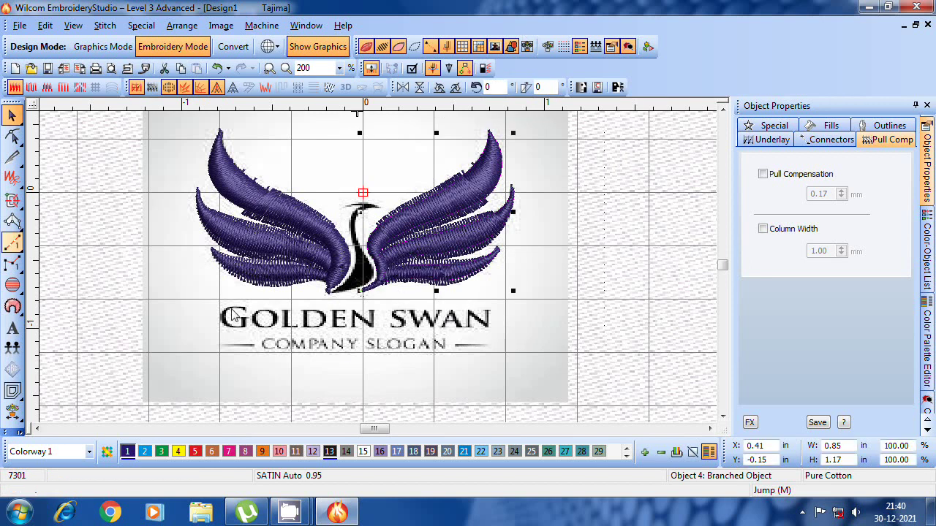
key("shift+Tab")
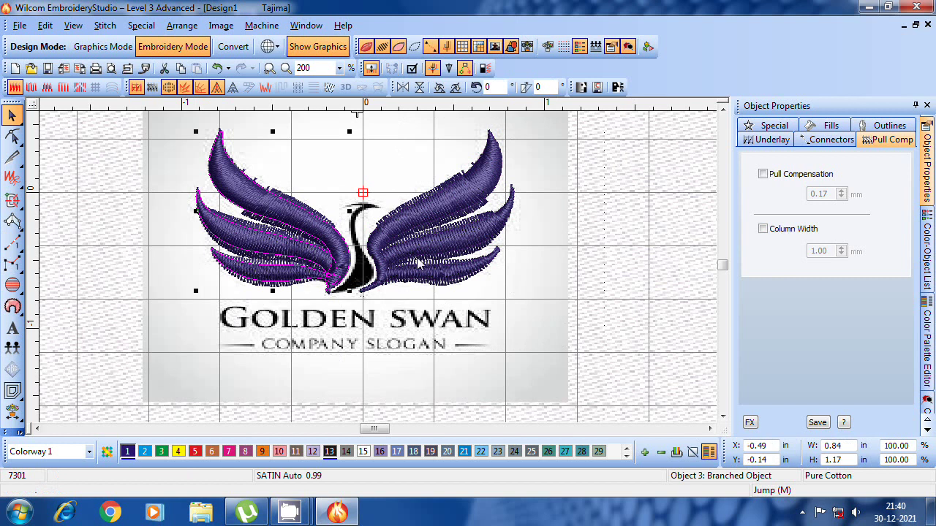
key("Tab")
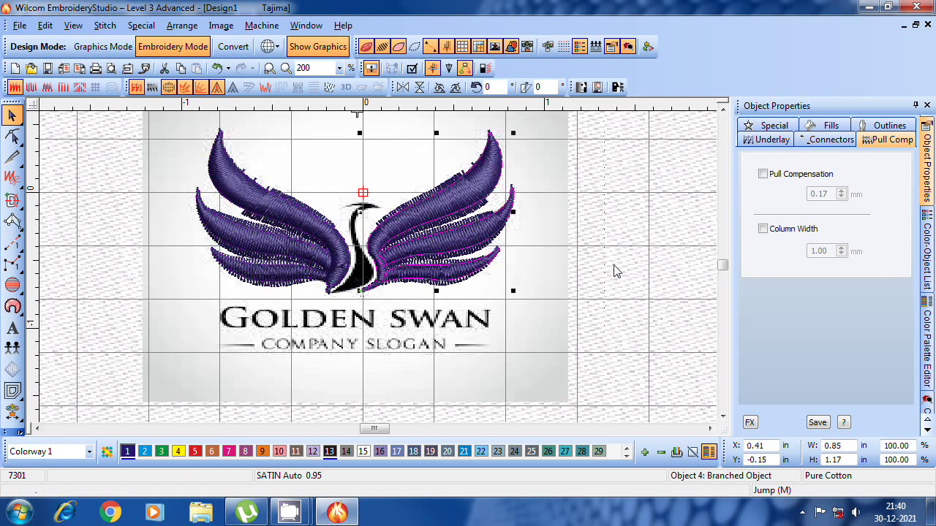
left_click(311, 316)
Trace the thin beak stroke atop the swan's neck with a satin column, from its left tip to the head
key("z")
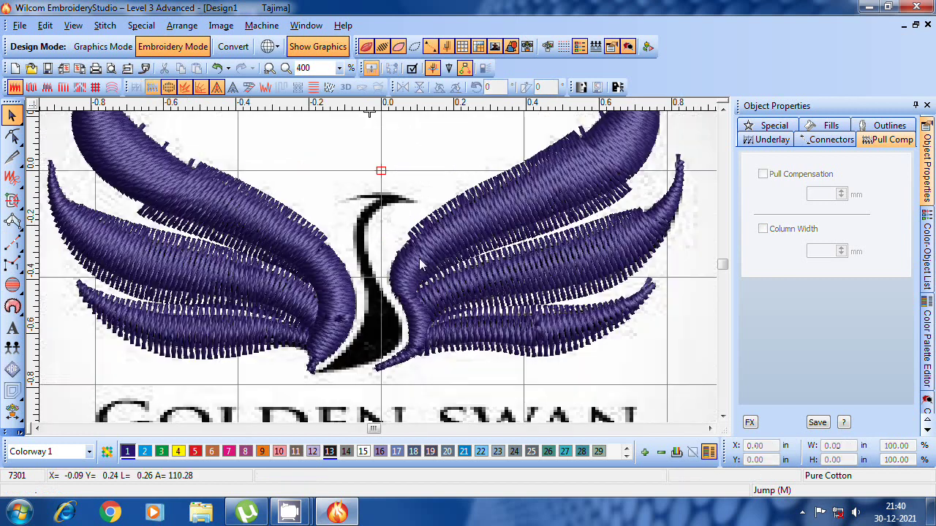
key("z")
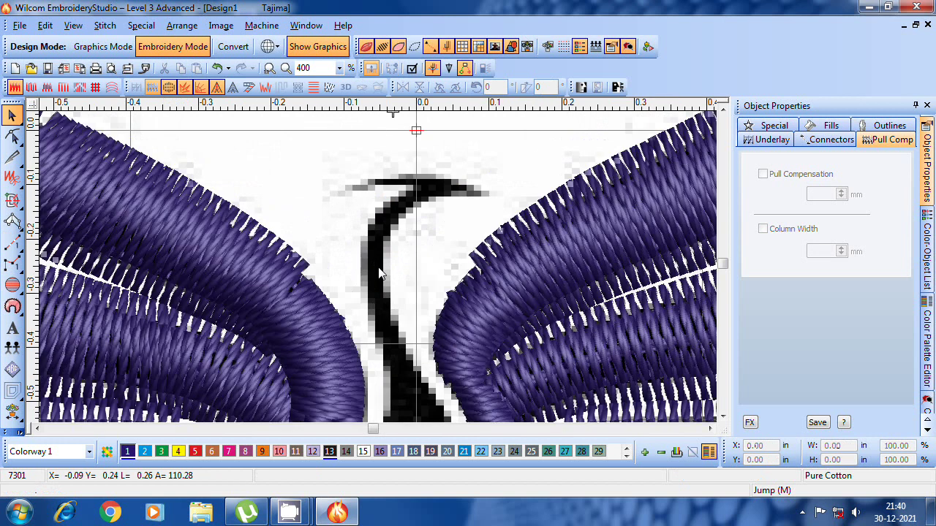
key("a")
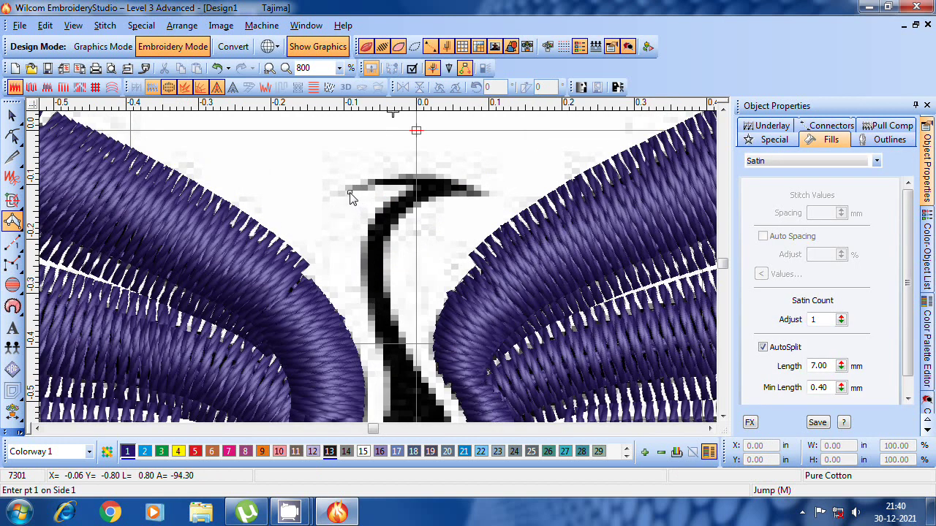
left_click(351, 191)
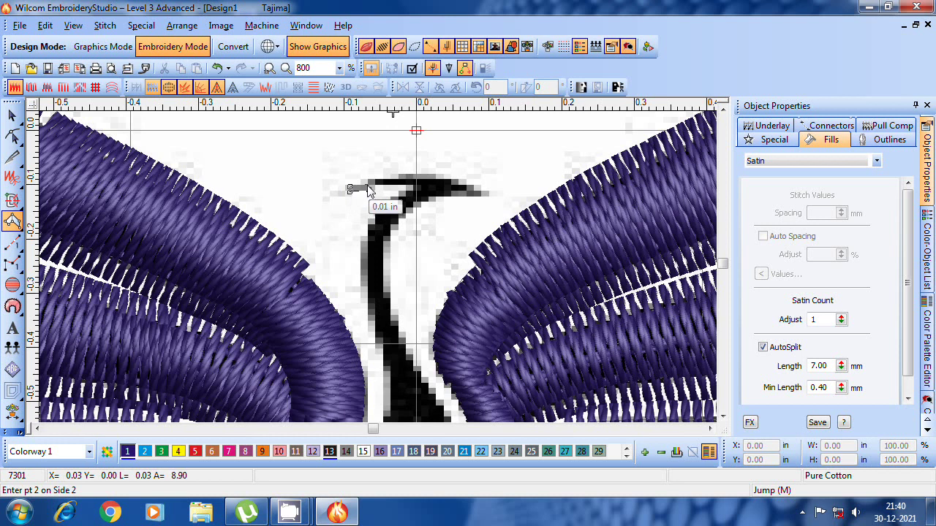
left_click(368, 186)
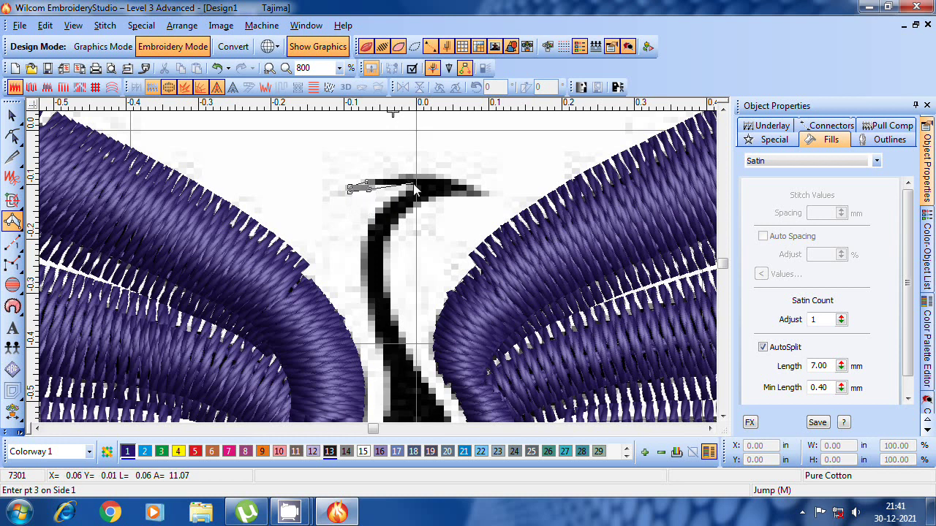
left_click(414, 185)
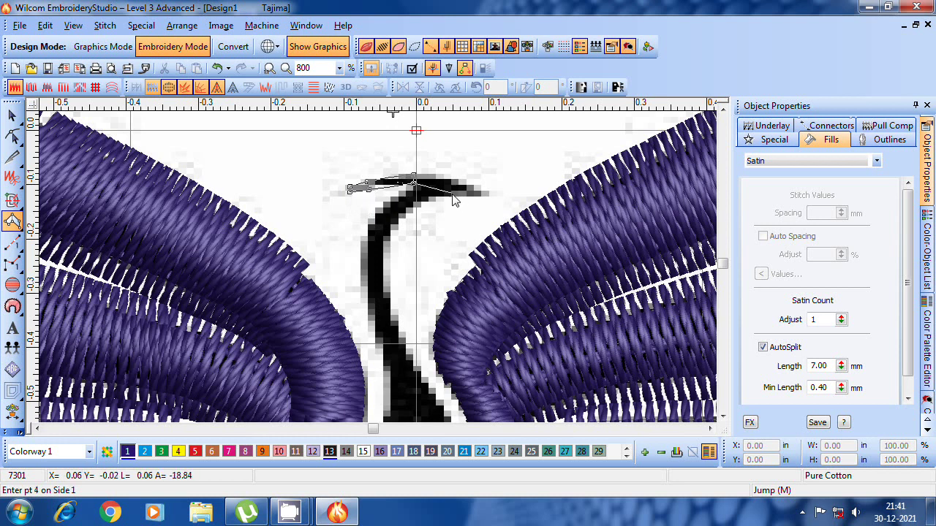
left_click(450, 199)
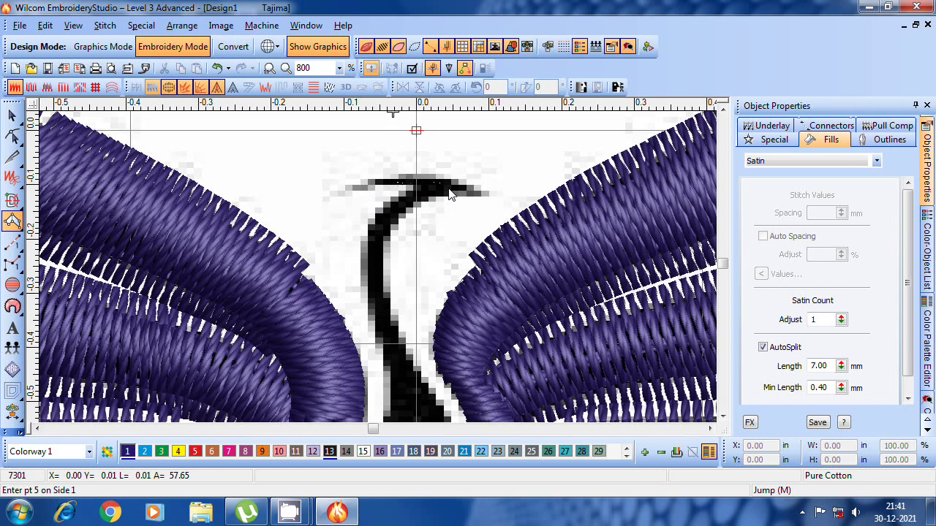
key("Return")
Turn off pull compensation for the beak stroke's satin column
left_click(13, 115)
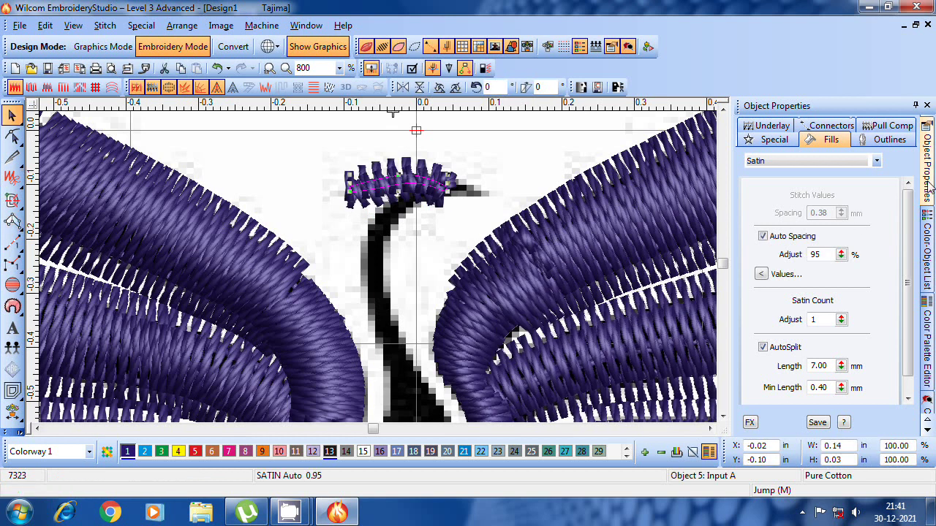
left_click(898, 127)
key("Escape")
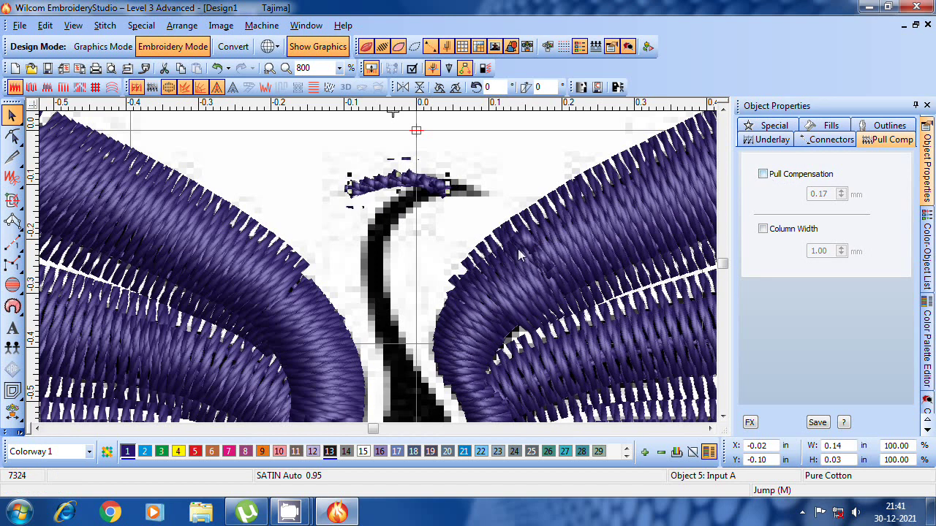
Start a satin column at the right tip of the swan's head and place point pairs one to four around to the upper neck
scroll(378, 267, "down", 2)
scroll(380, 273, "down", 2)
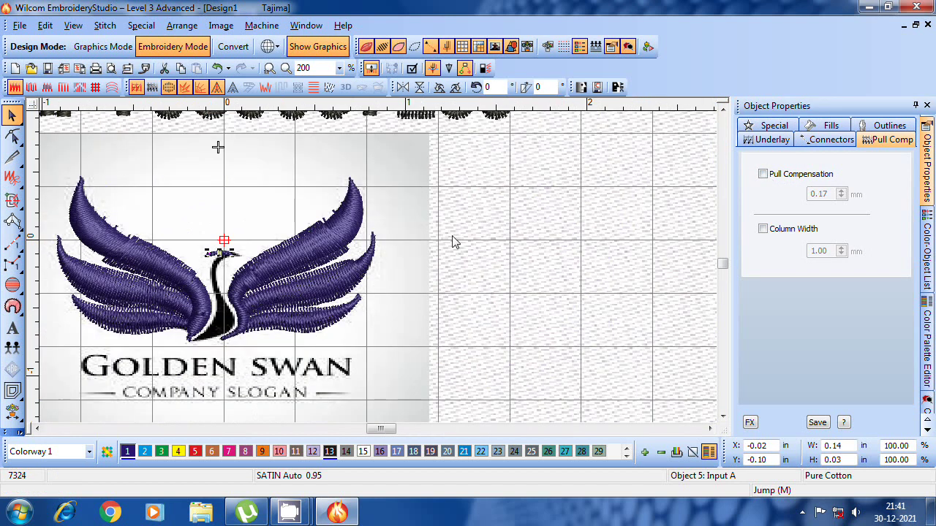
key("a")
scroll(165, 249, "up", 2)
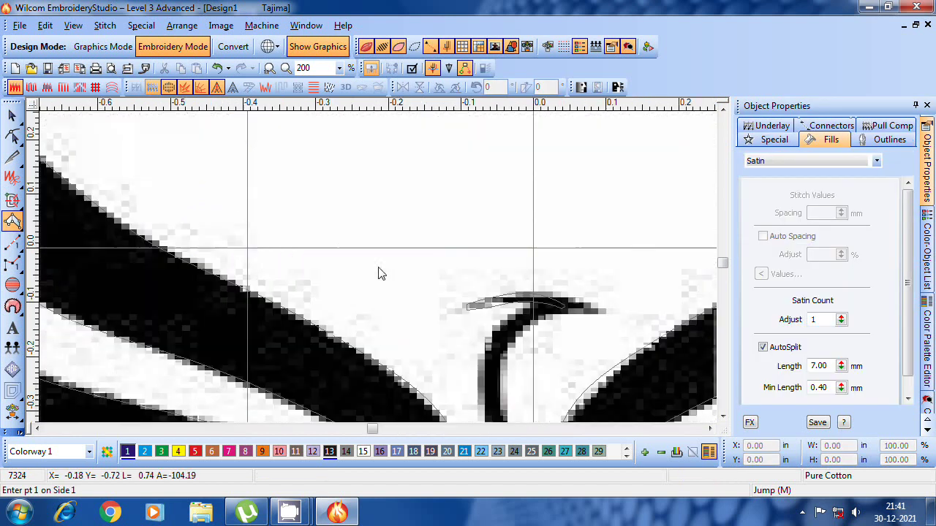
left_click(604, 320)
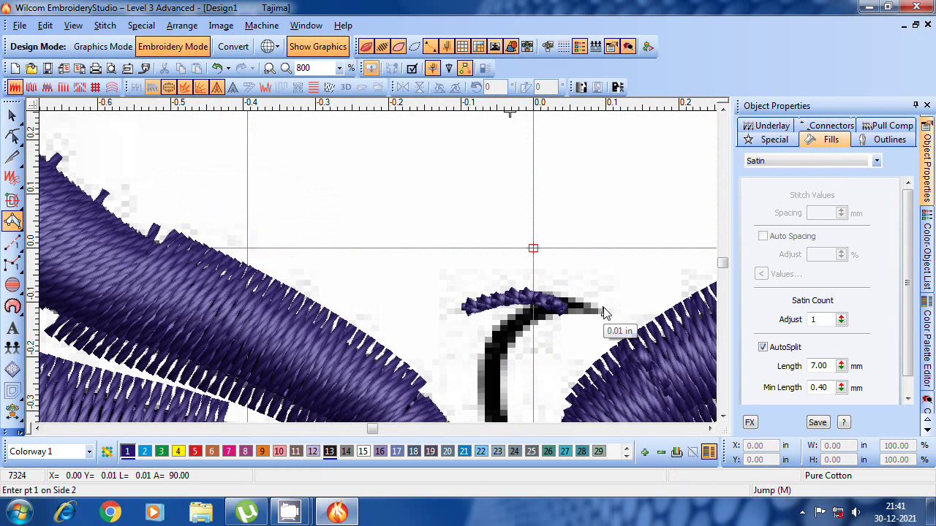
left_click(602, 311)
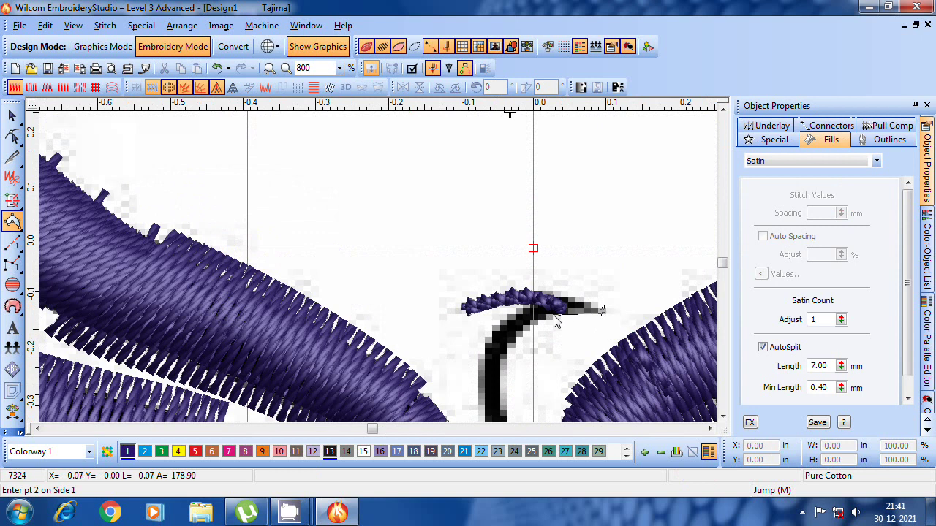
left_click(561, 305)
left_click(533, 331)
left_click(516, 315)
left_click(502, 366)
left_click(484, 355)
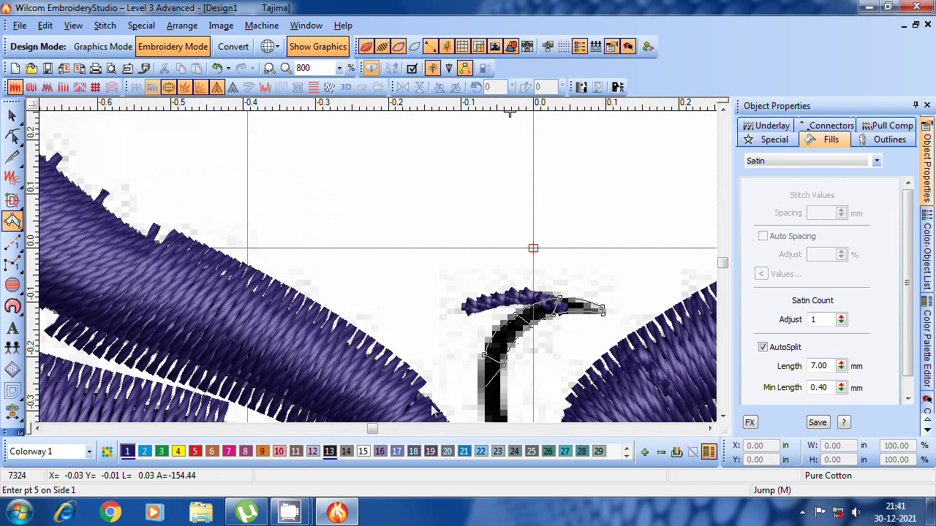
Place point pairs five to seven down the swan's neck to where the body widens
left_click(449, 333)
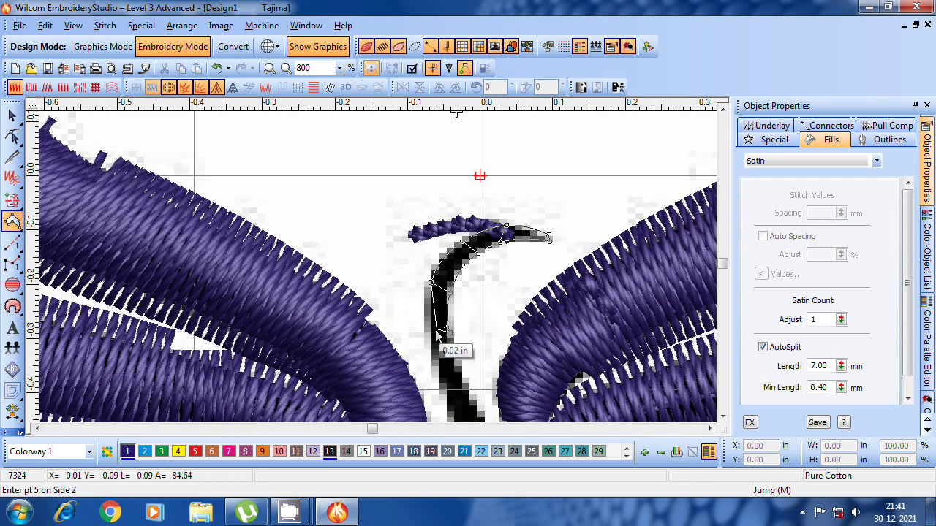
left_click(431, 333)
left_click(426, 327)
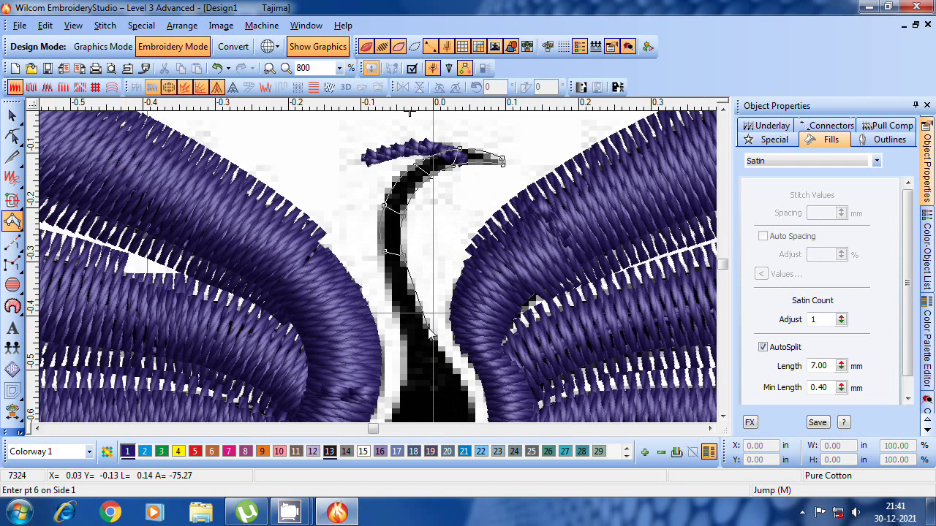
left_click(401, 329)
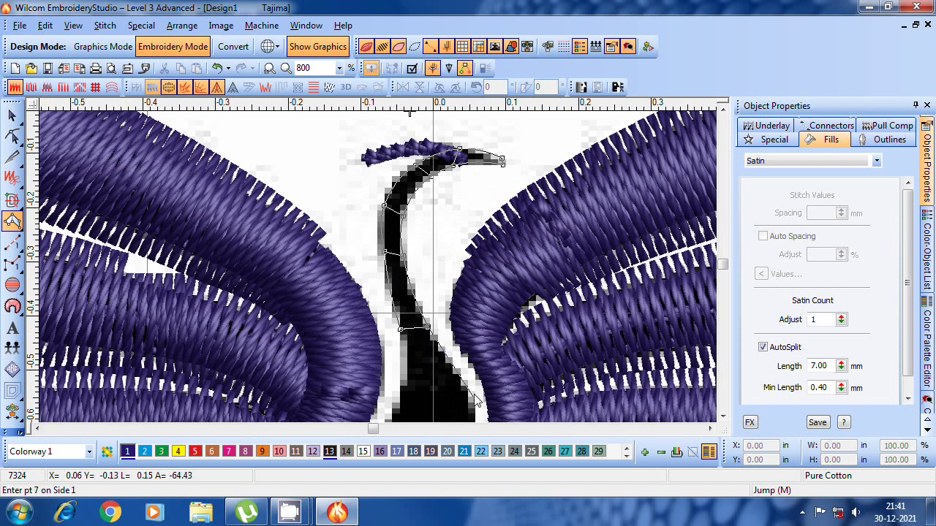
left_click(405, 379)
left_click(462, 384)
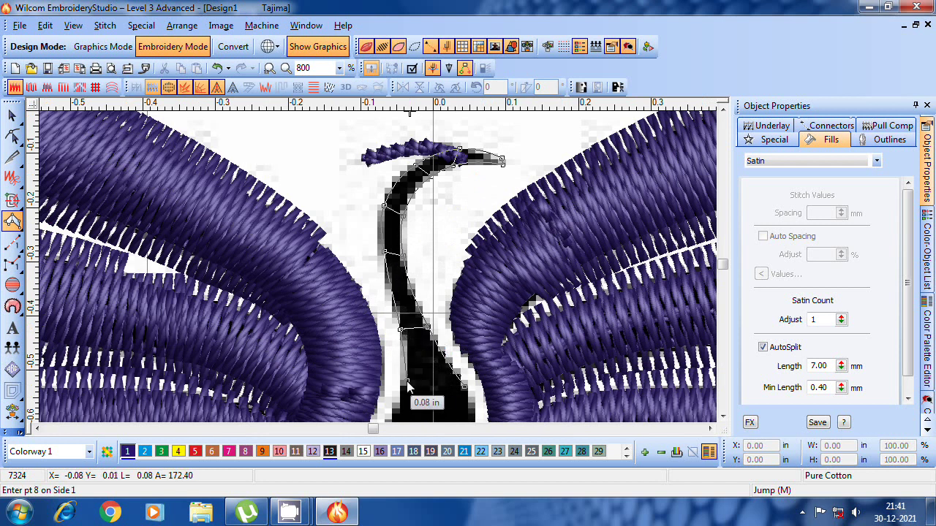
Place point pairs eight and nine across the widest part of the swan's body
left_click(444, 351)
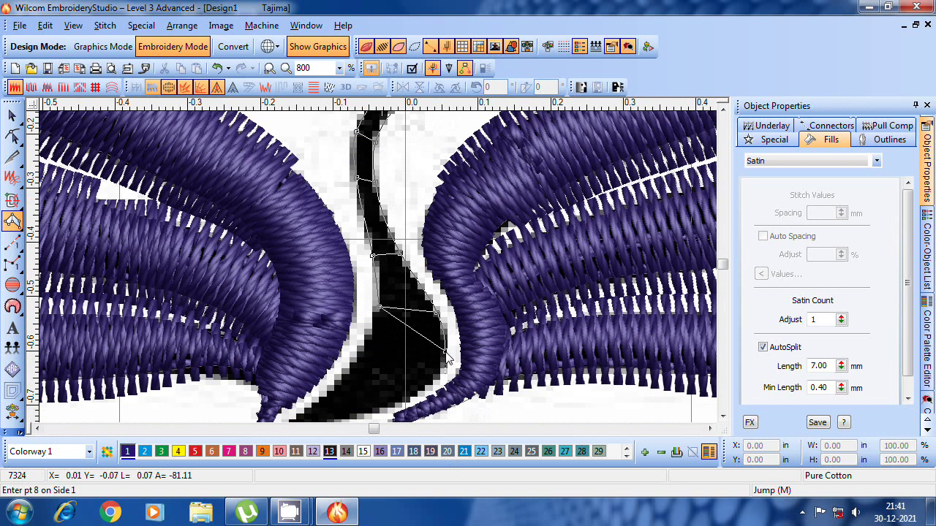
left_click(368, 337)
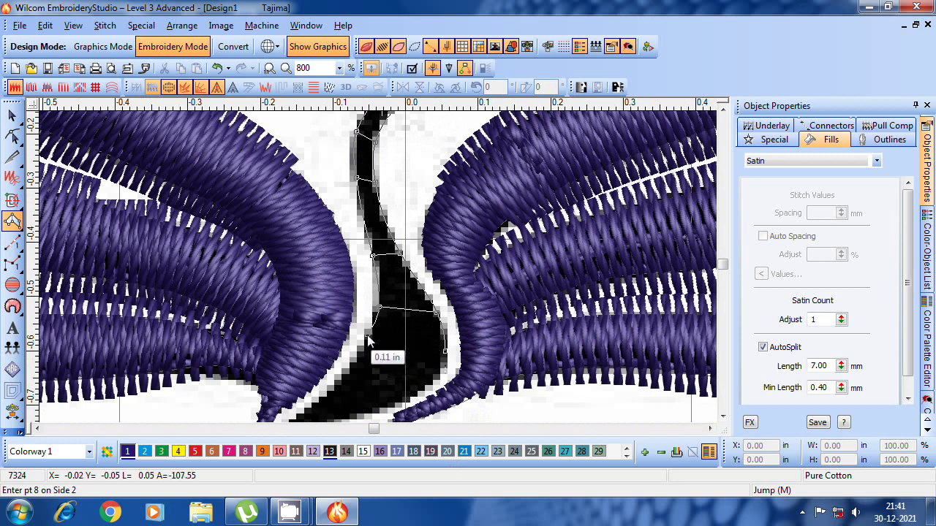
left_click(350, 369)
left_click(353, 398)
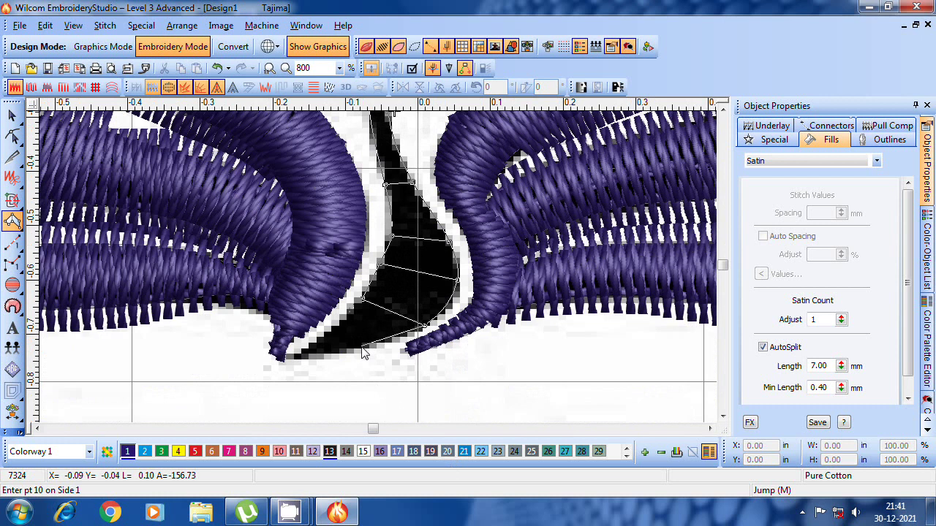
Place point pairs ten to twelve to the swan body's lower-left tip and finish the neck and body satin column
left_click(341, 322)
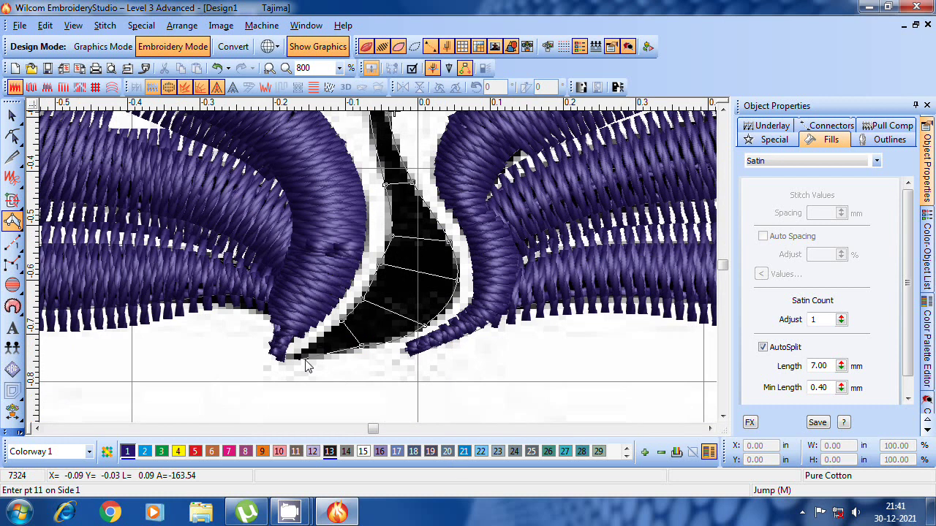
left_click(310, 345)
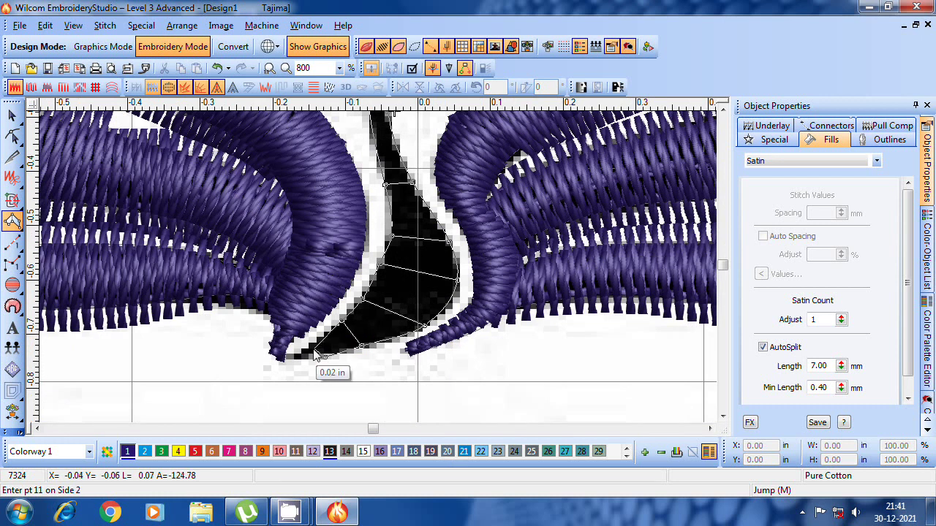
left_click(297, 364)
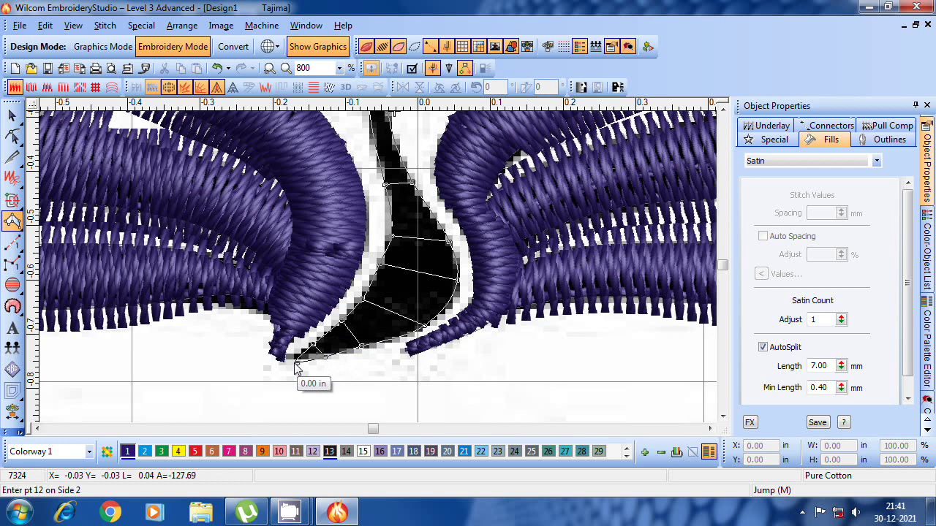
left_click(296, 365)
key("Return")
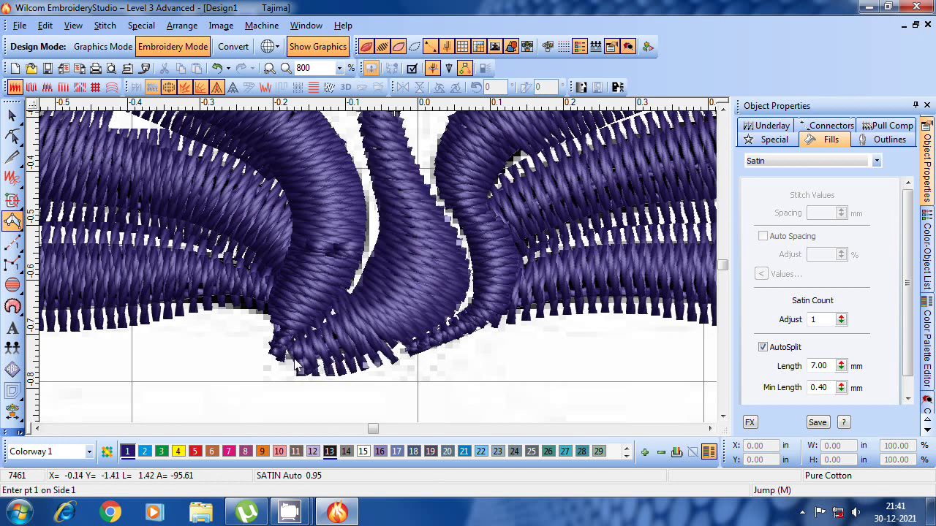
Turn off pull compensation for the swan's neck and body satin column
key("Escape")
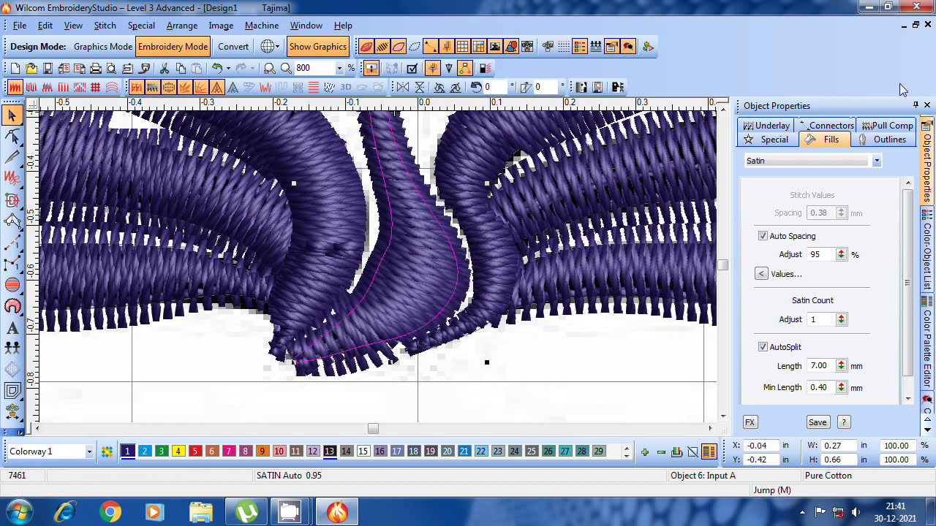
left_click(885, 126)
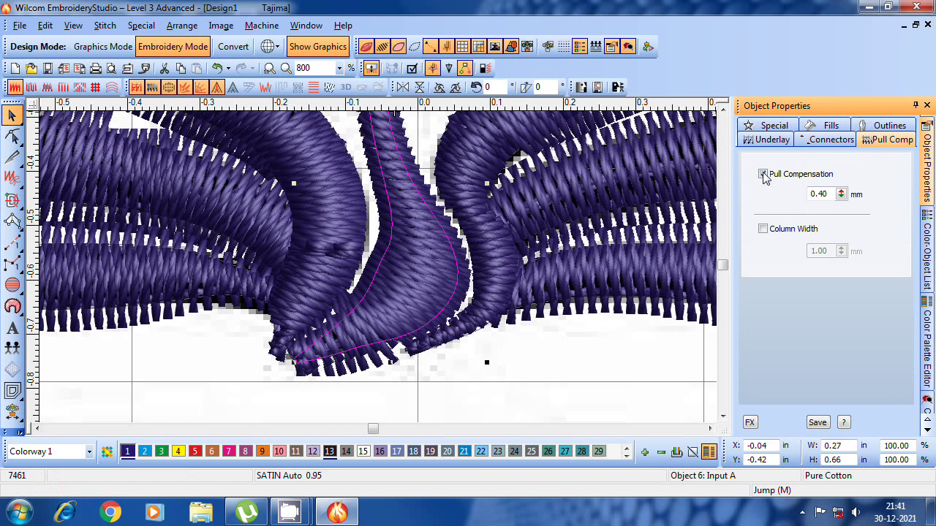
key("Escape")
key("0")
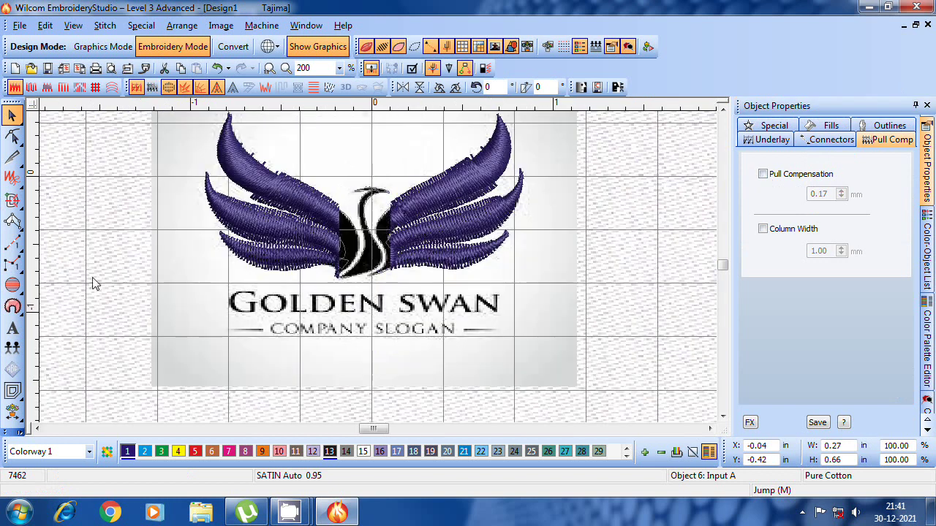
key("Escape")
Select the swan's head and body columns together and branch them, setting entry and exit points just below the body
key("z")
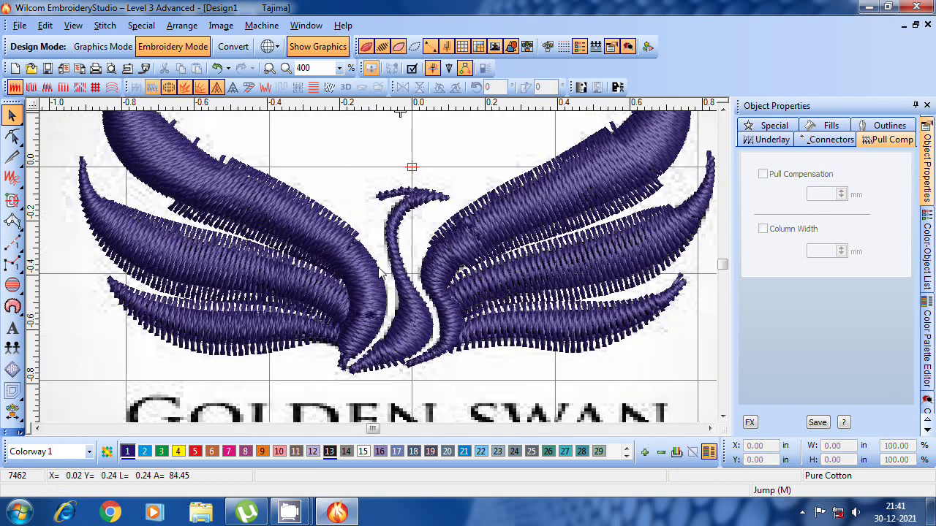
key("shift+z")
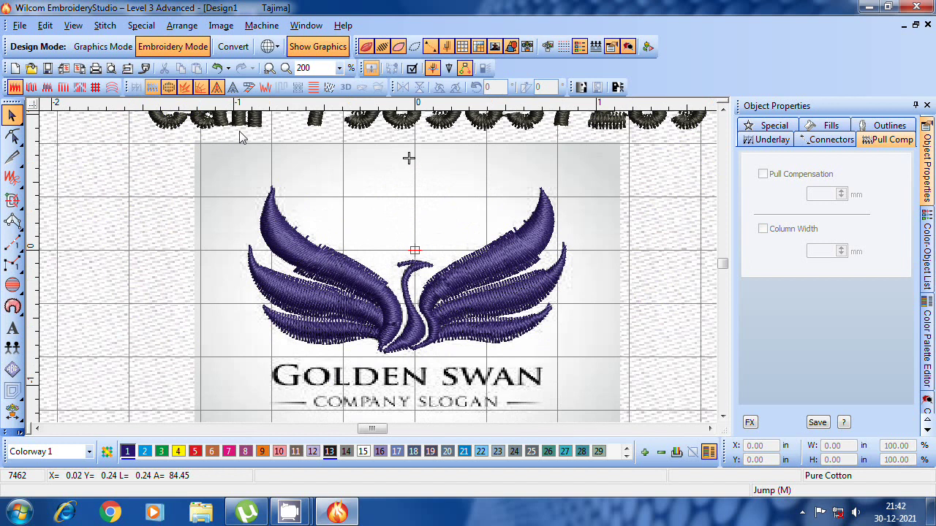
left_click_drag(244, 132, 390, 349)
left_click_drag(333, 303, 332, 303)
mouse_move(317, 133)
left_mouse_down()
mouse_move(378, 280)
mouse_move(441, 387)
left_mouse_up()
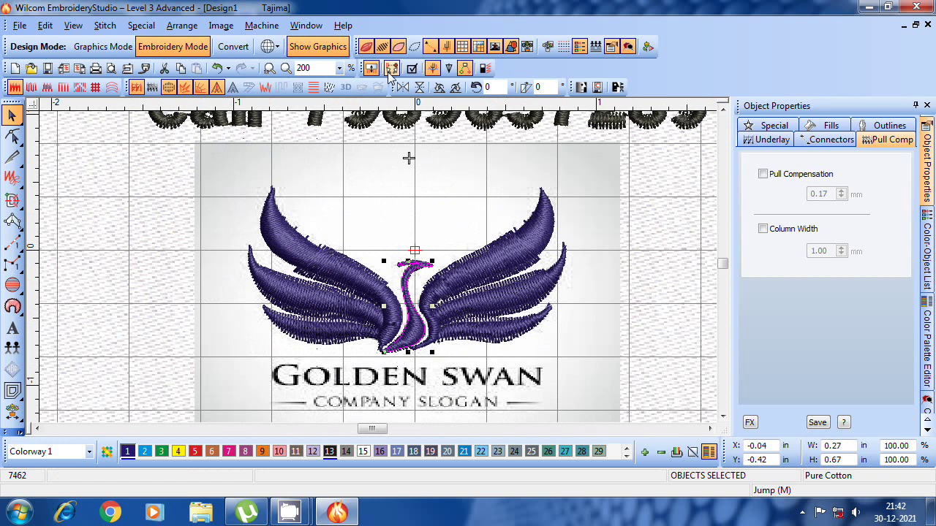
left_click(391, 69)
left_click(427, 358)
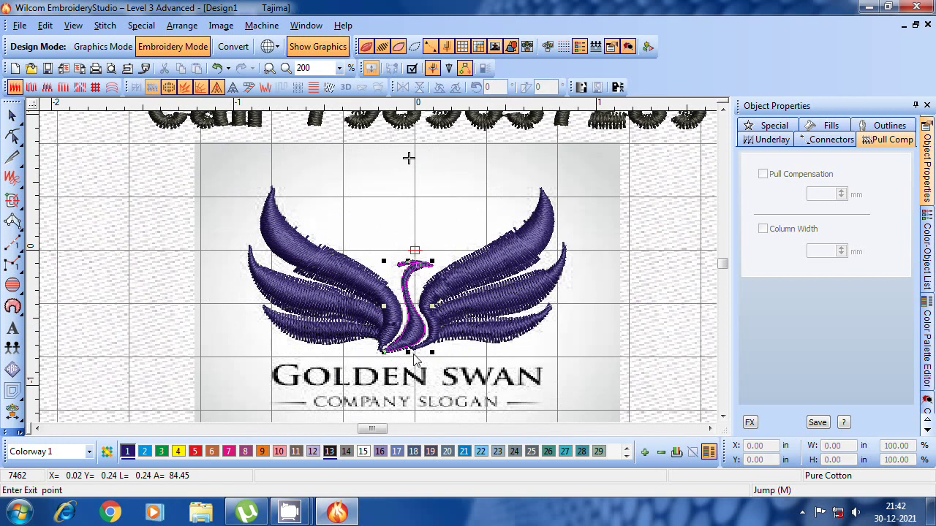
left_click(394, 355)
key("Escape")
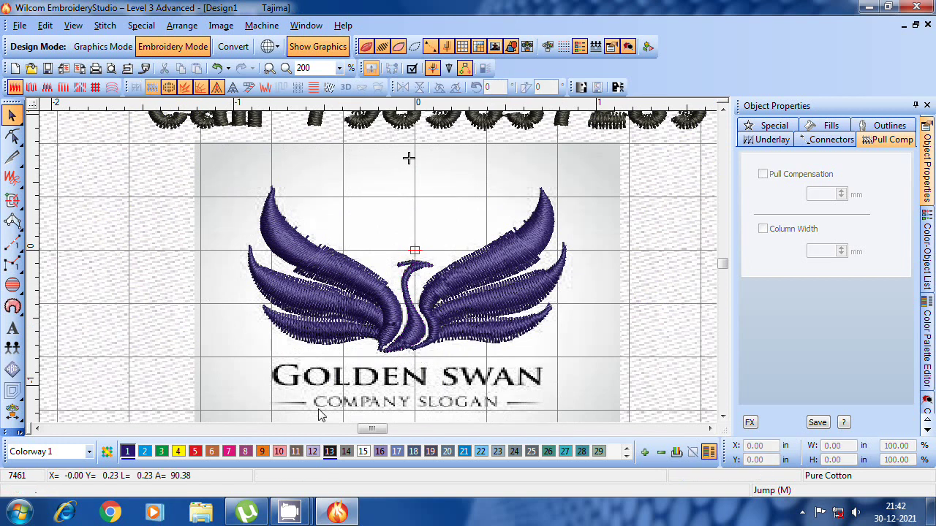
key("shift+z")
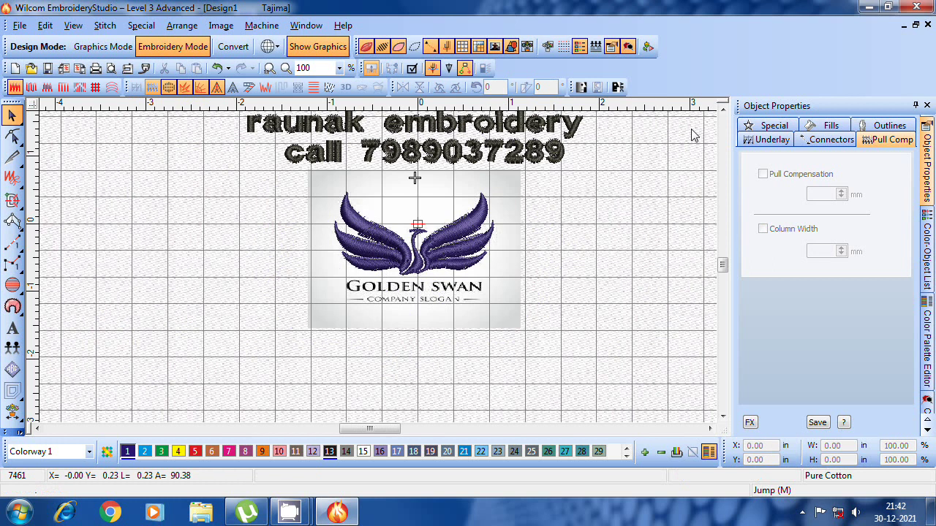
scroll(722, 112, "up", 3)
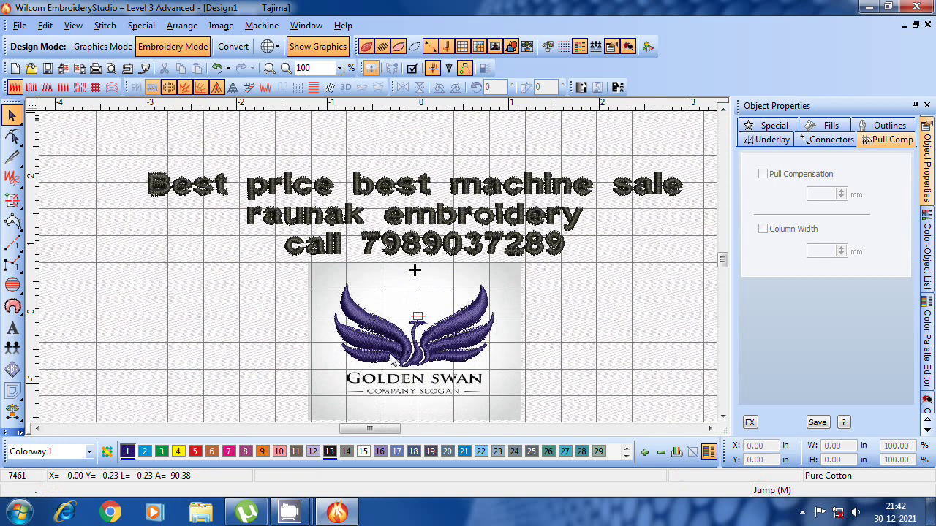
scroll(398, 367, "up", 1)
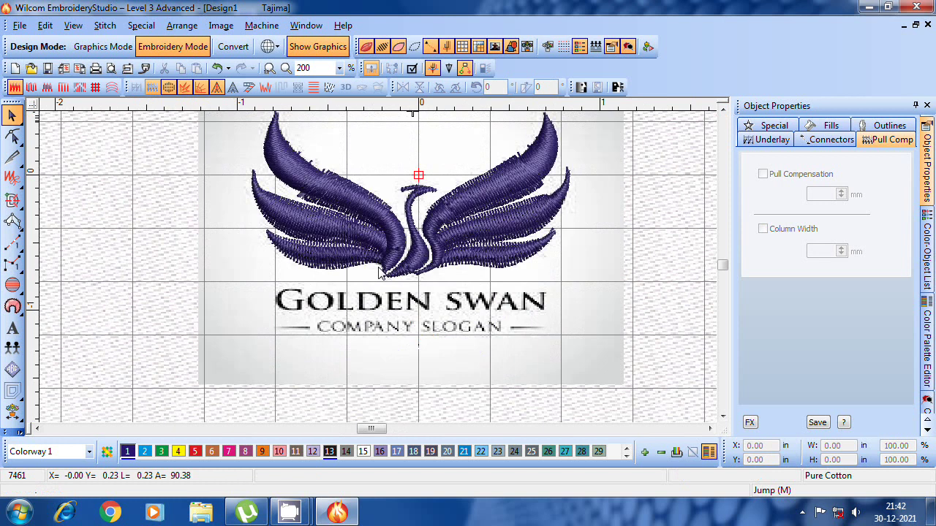
scroll(378, 268, "down", 1)
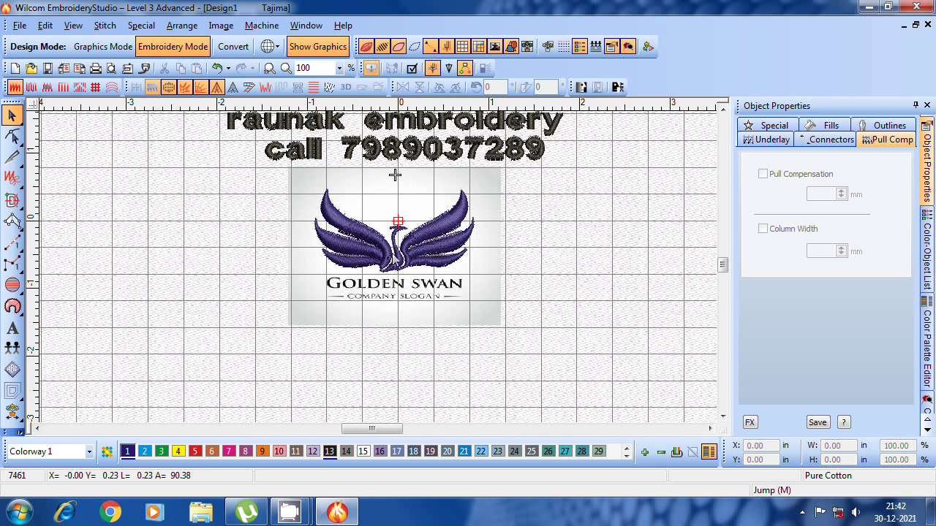
scroll(395, 259, "up", 1)
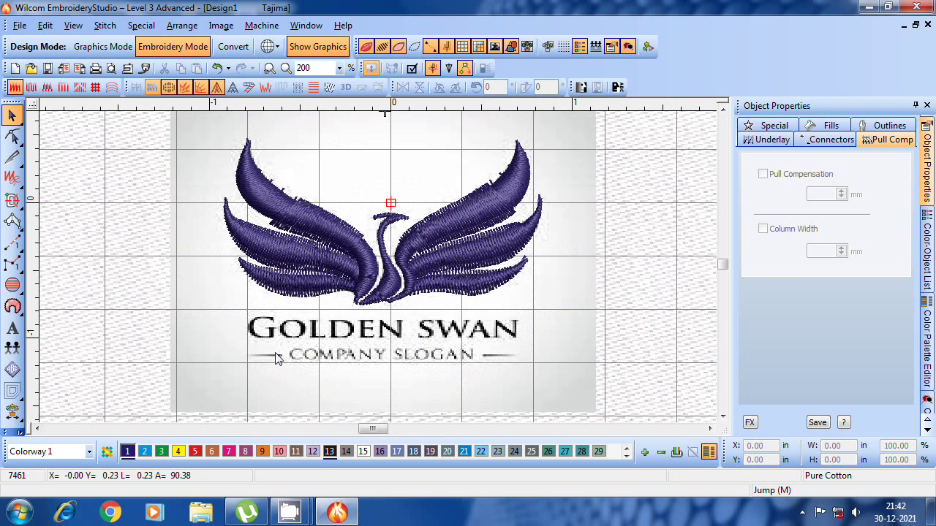
Add the lettering "Raunak Embroidery" in the Block2 font below the swan
left_click(13, 328)
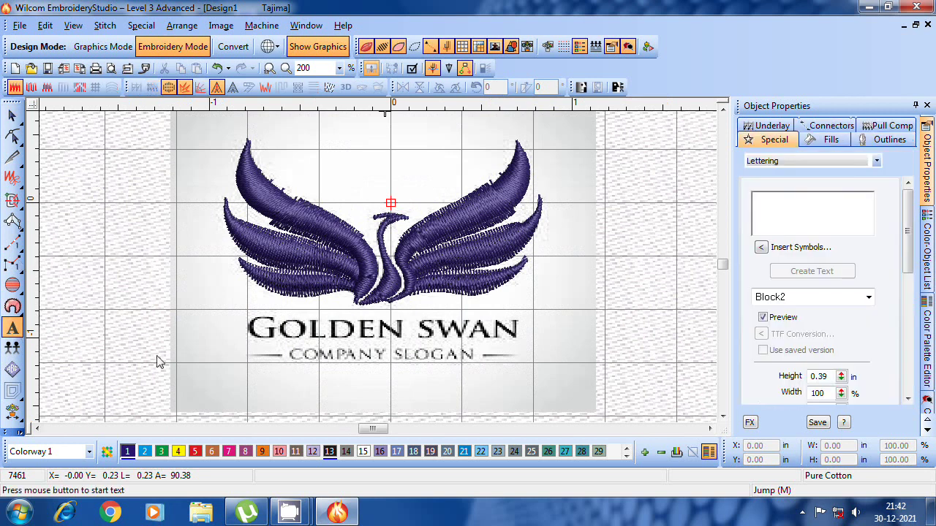
left_click(218, 385)
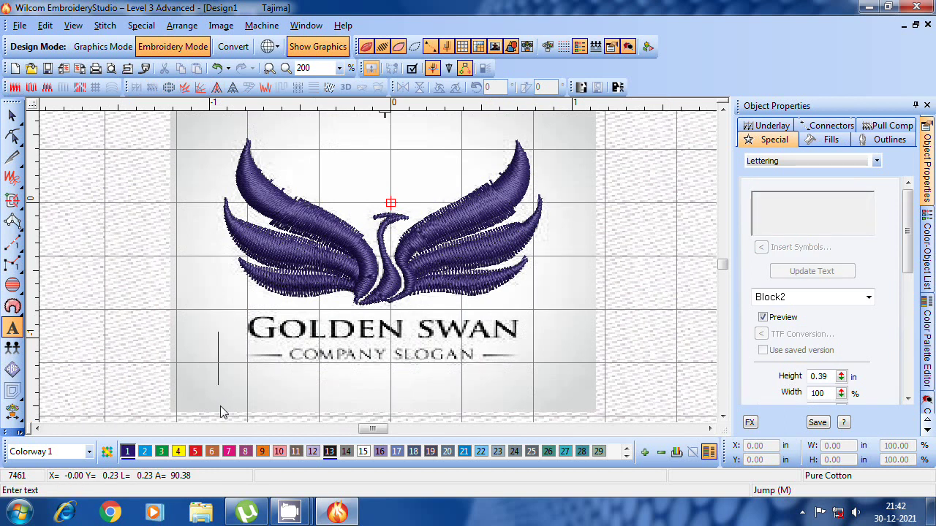
type("Ra")
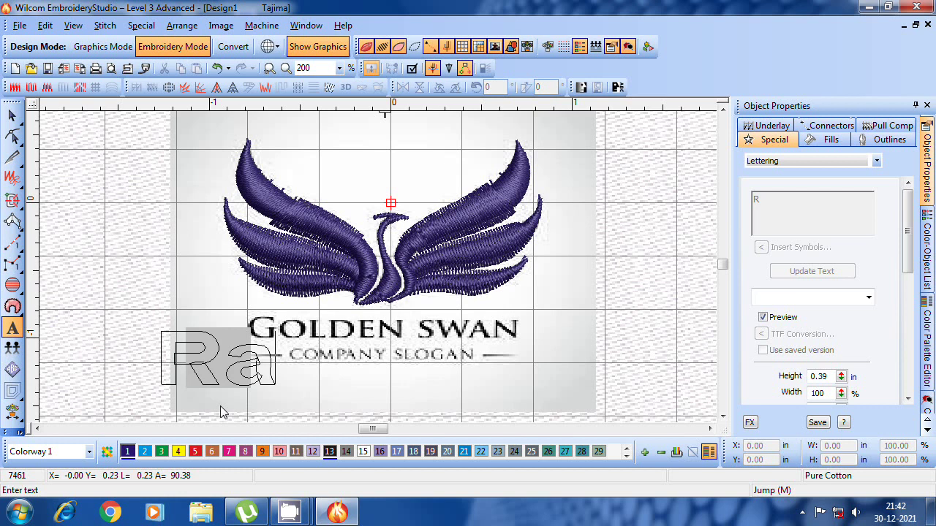
type("unak")
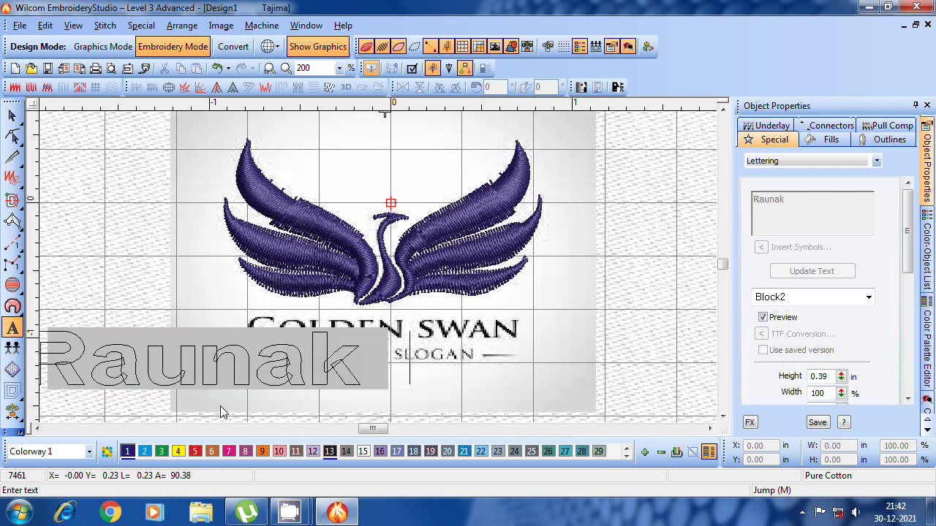
type(" Embr")
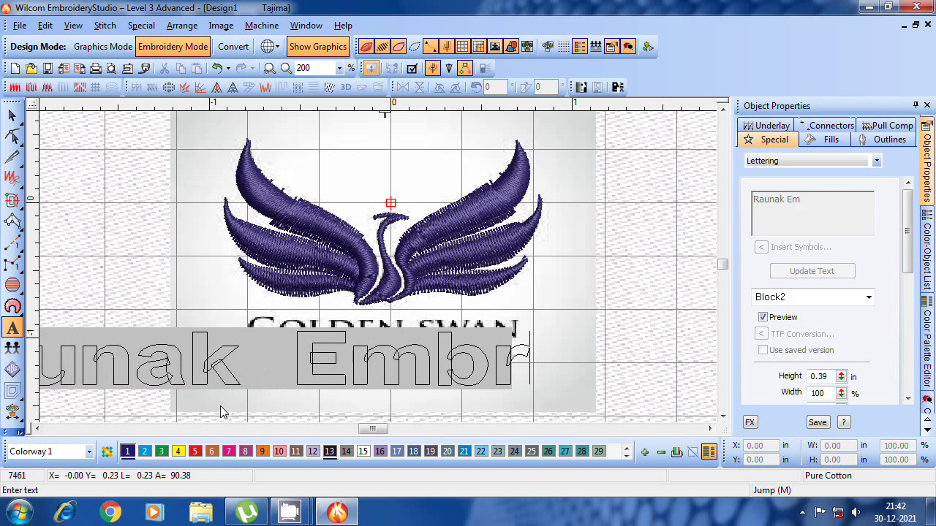
type("oi")
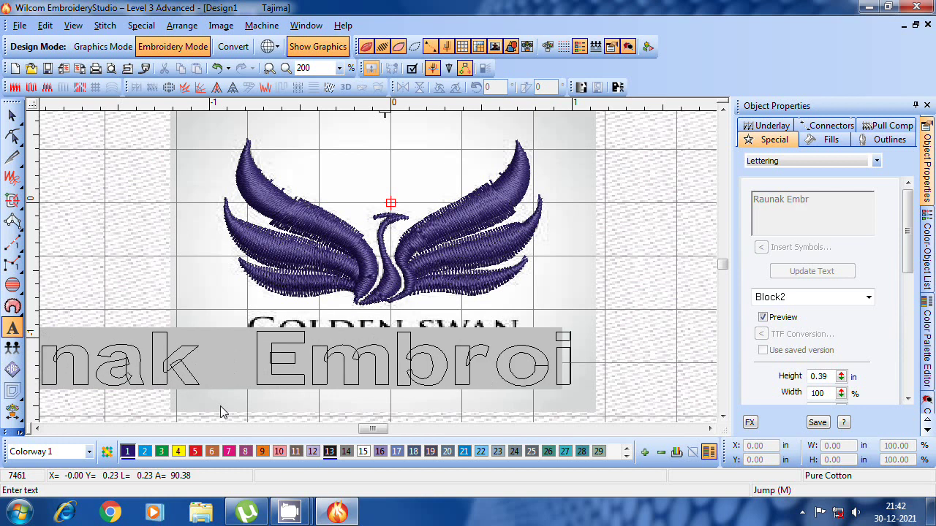
type("dery")
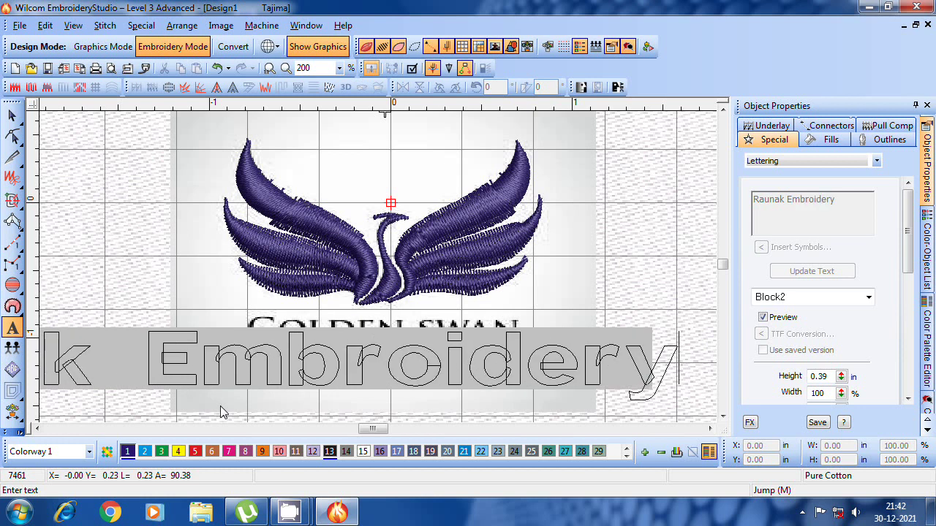
key("Escape")
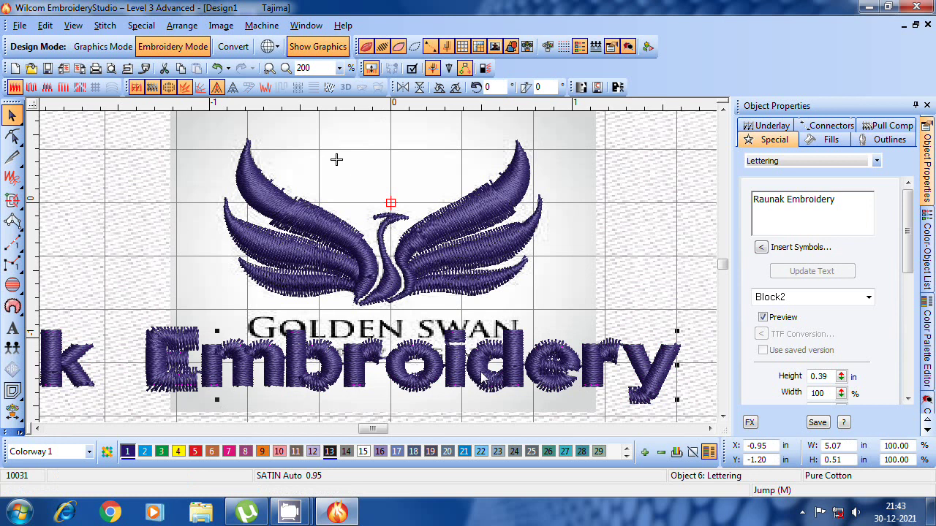
Scale the new lettering to about 2.35 in wide, centre it beneath the swan over the logo title and recolour it yellow with colour 4
left_click_drag(578, 374, 470, 365)
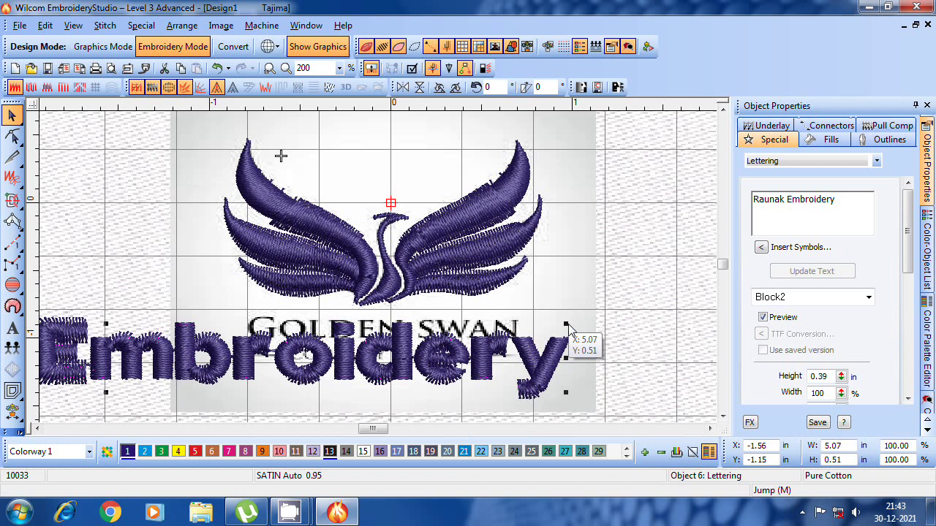
left_click_drag(568, 326, 527, 349)
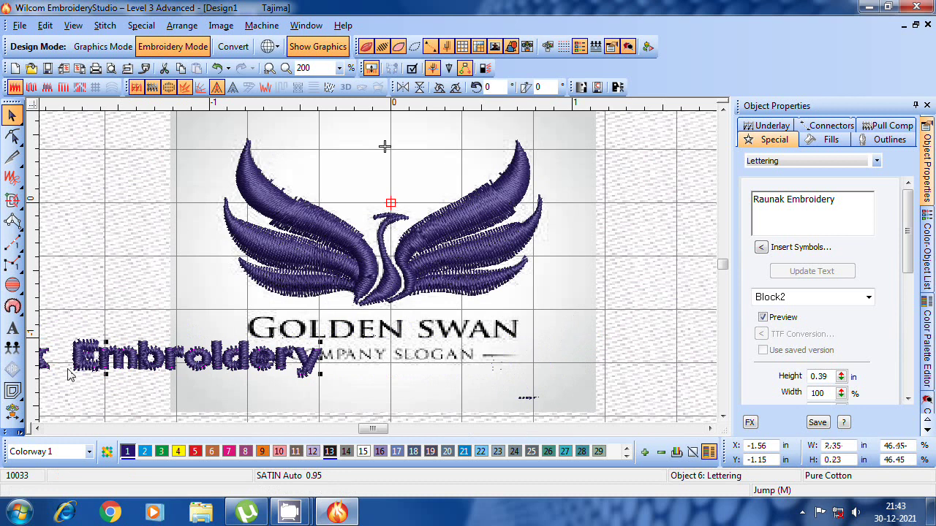
left_click_drag(199, 372, 469, 340)
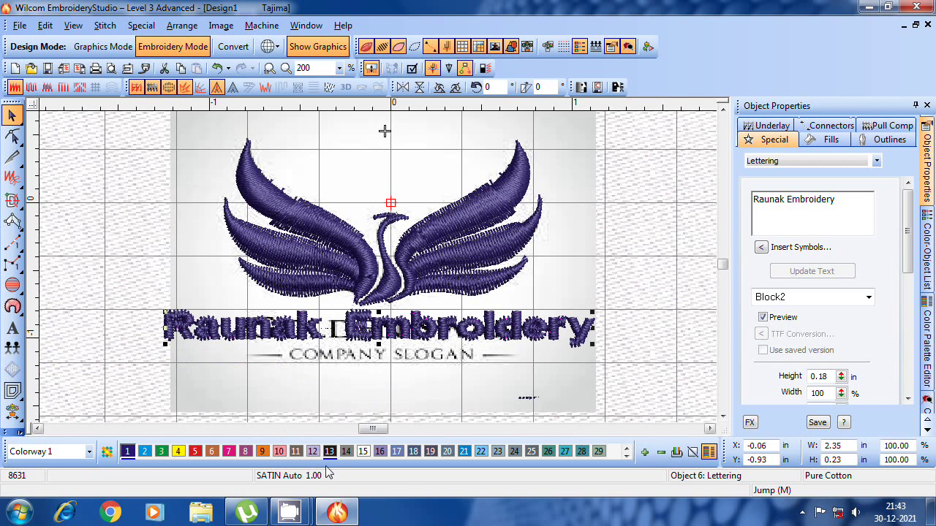
left_click(182, 453)
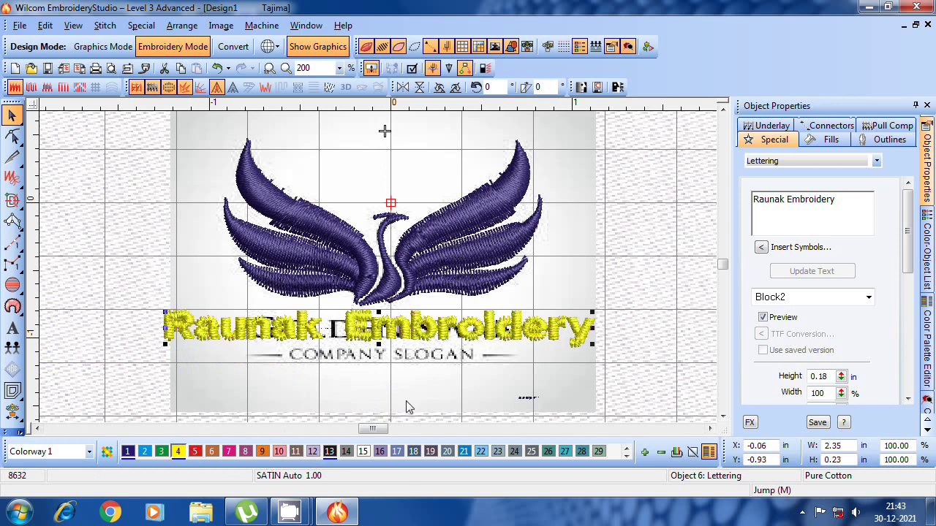
Delete the Golden Swan background bitmap
left_click(407, 402)
key("Delete")
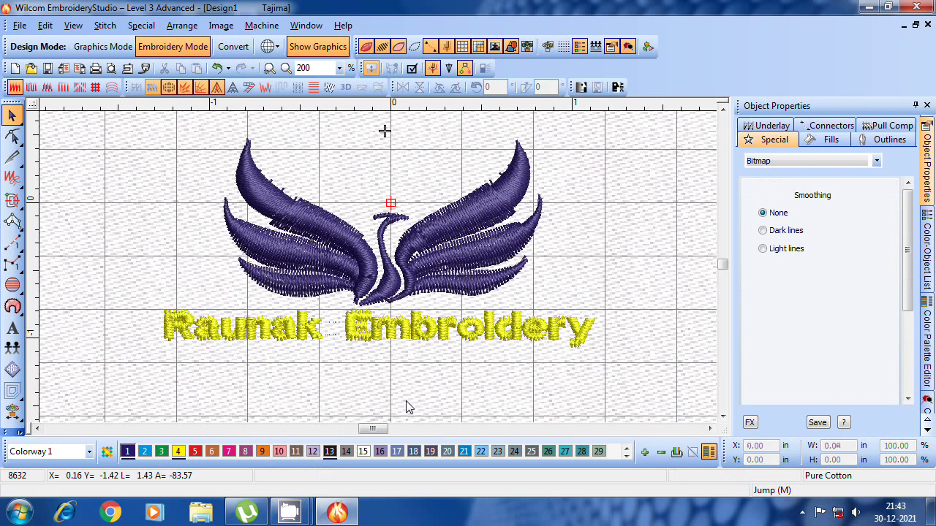
Select the swan and its yellow lettering together and enlarge them proportionally to about 3.21 in wide
scroll(408, 407, "down", 2)
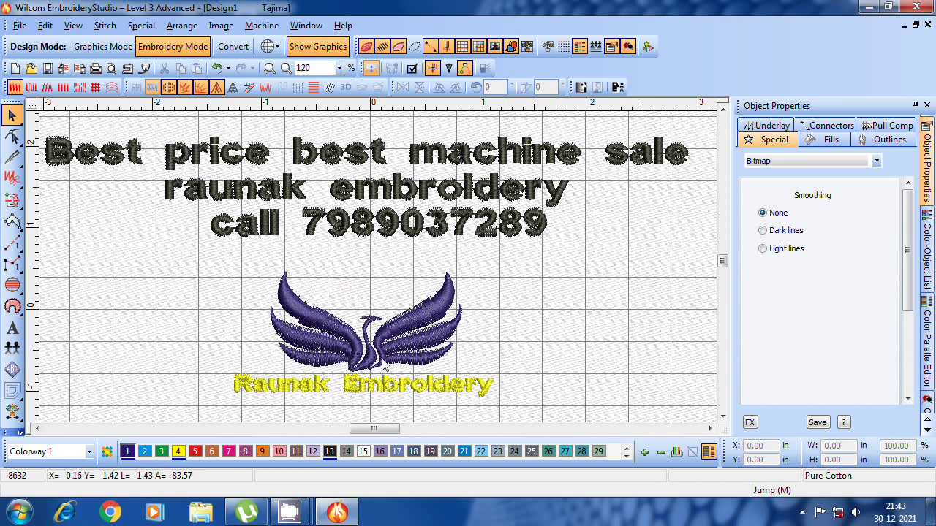
left_click_drag(207, 296, 161, 263)
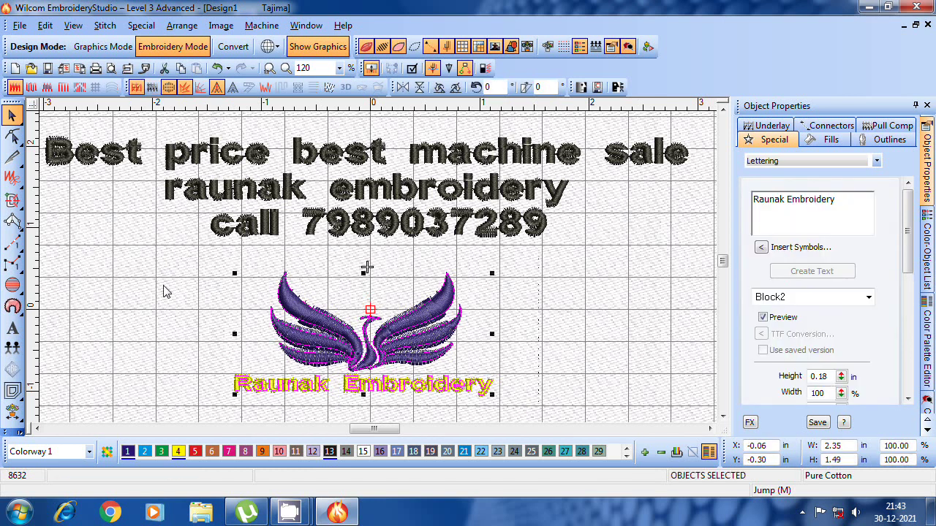
left_click_drag(496, 278, 541, 253)
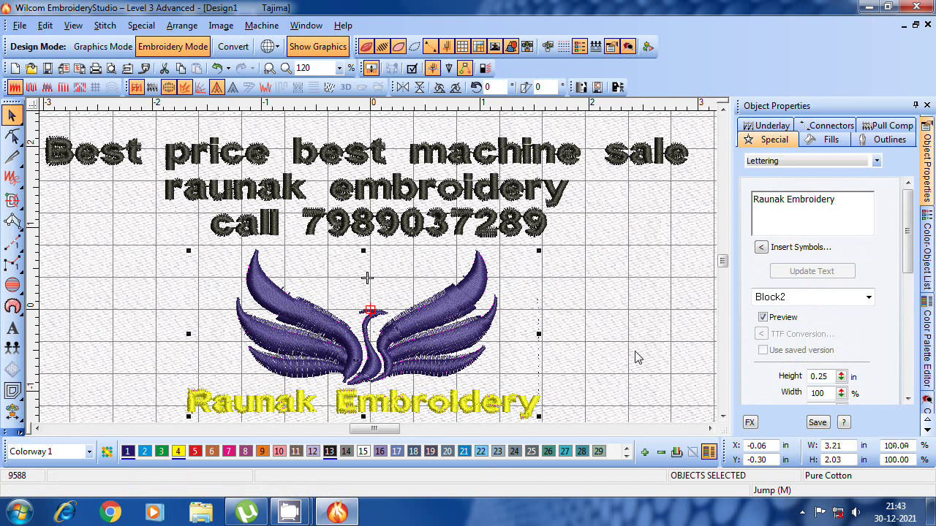
key("Escape")
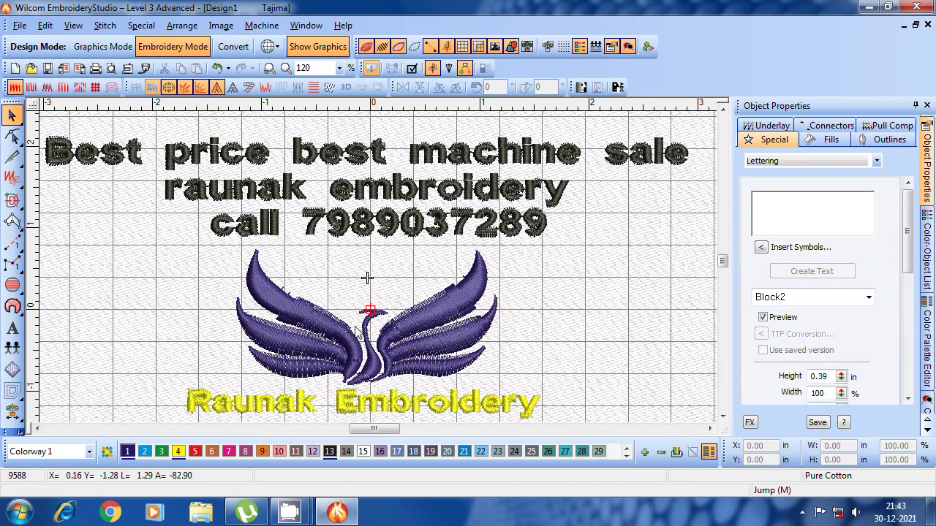
Delete the three-line black advertising lettering above the swan
left_click(19, 25)
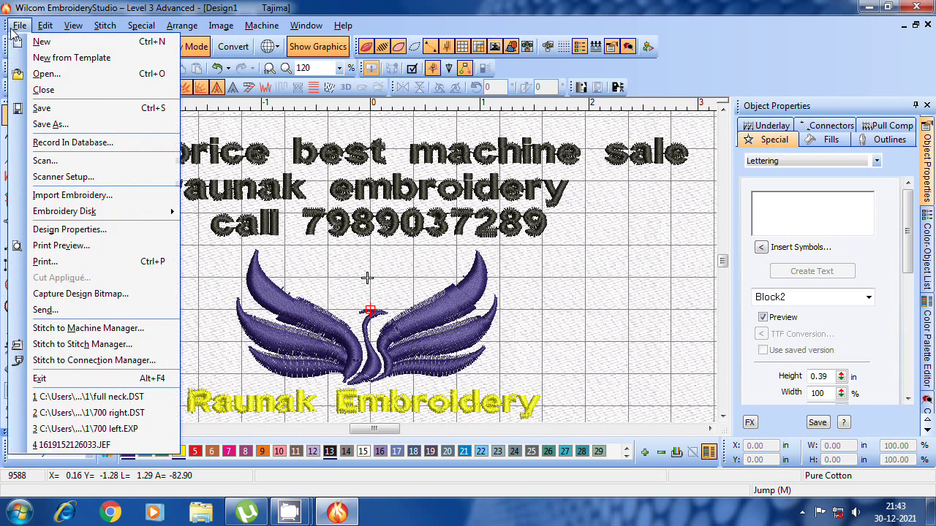
left_click(503, 246)
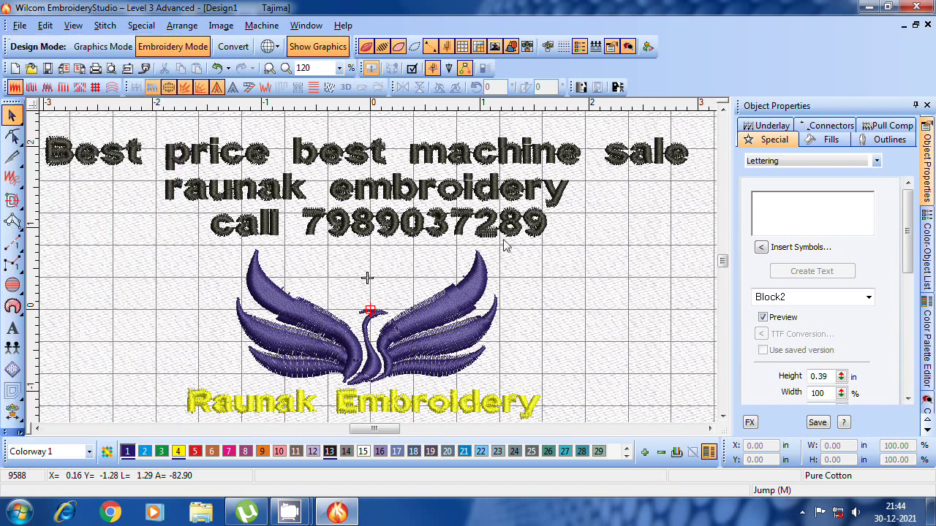
left_click(427, 198)
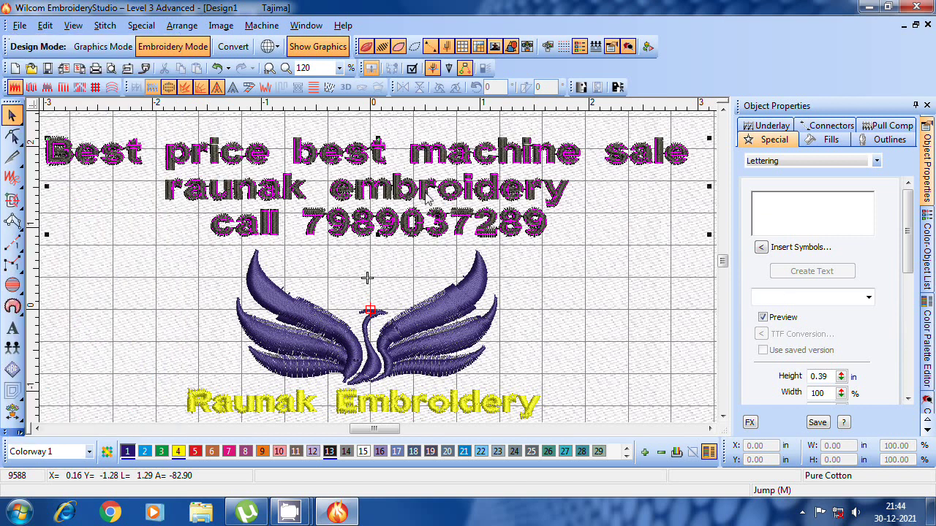
key("Delete")
Reshape the left wing by shifting the stitch connection point at its base slightly, beside the swan's tail
key("z")
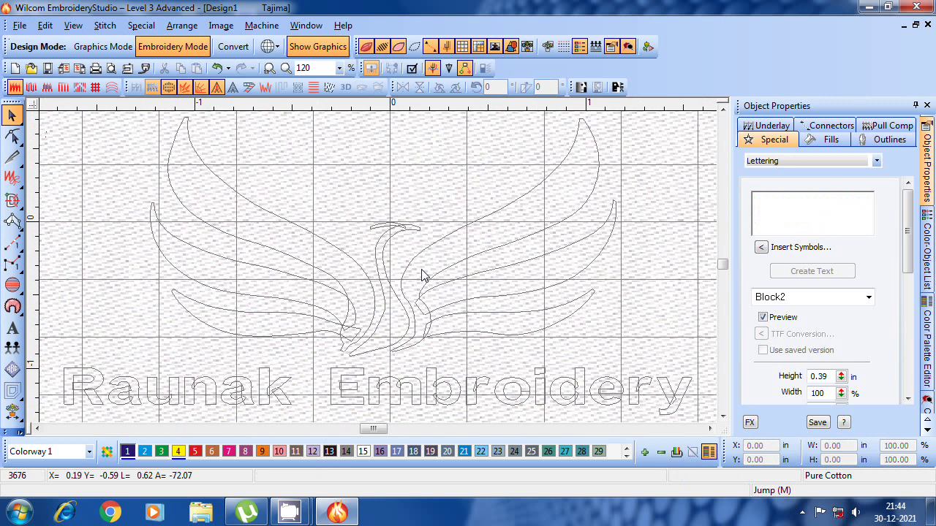
left_click(308, 280)
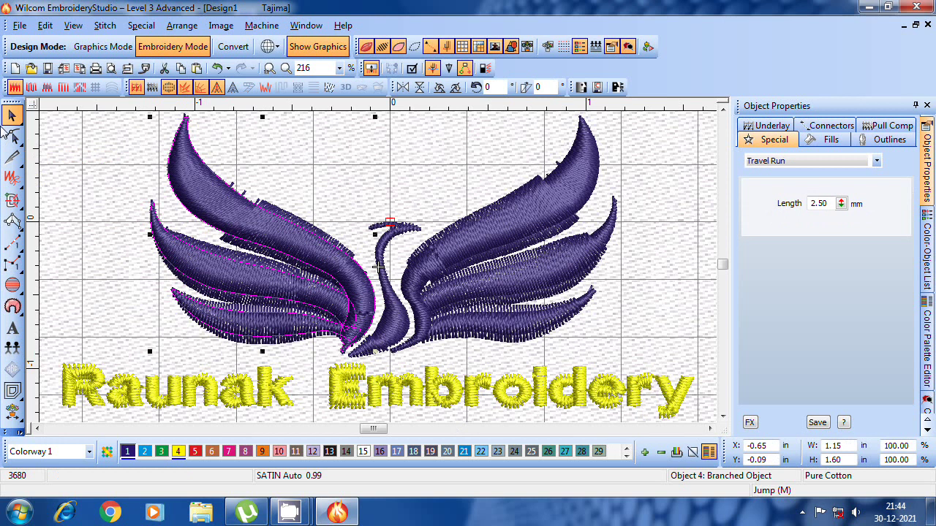
left_click(12, 136)
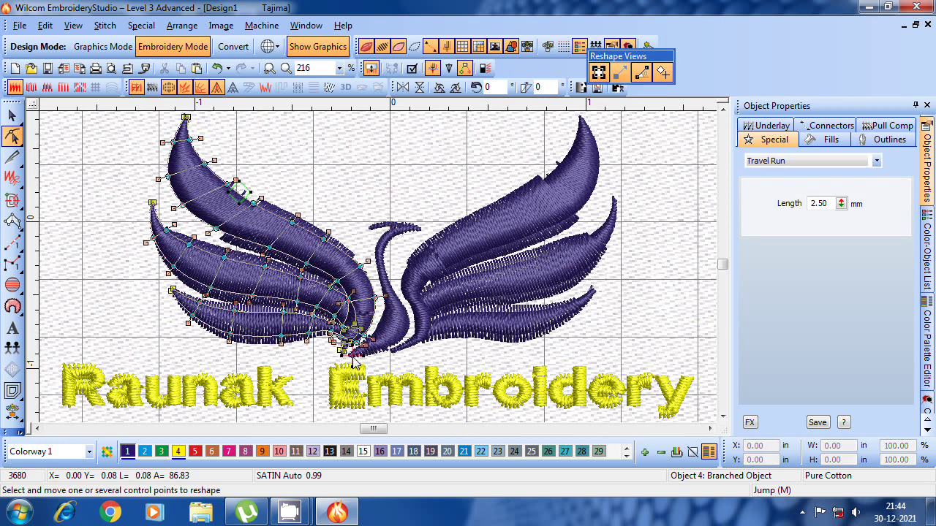
left_click_drag(352, 359, 354, 363)
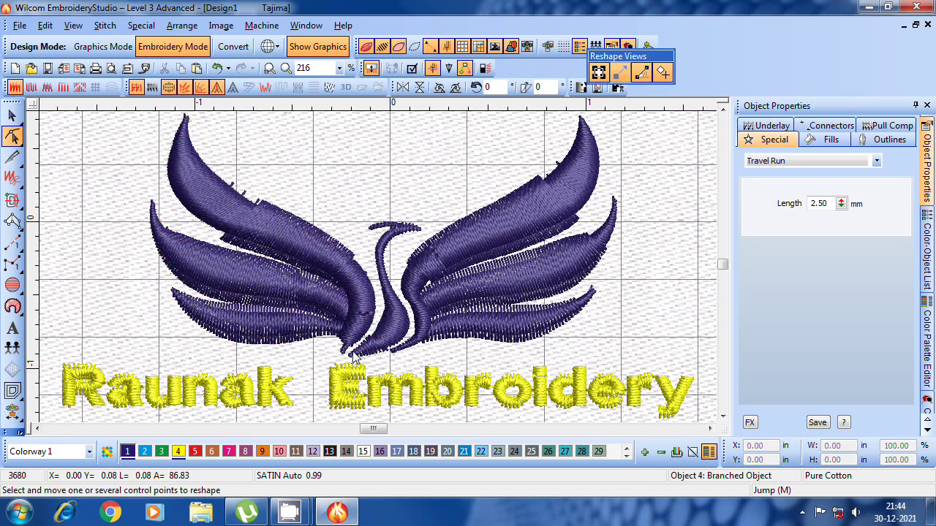
left_click(11, 115)
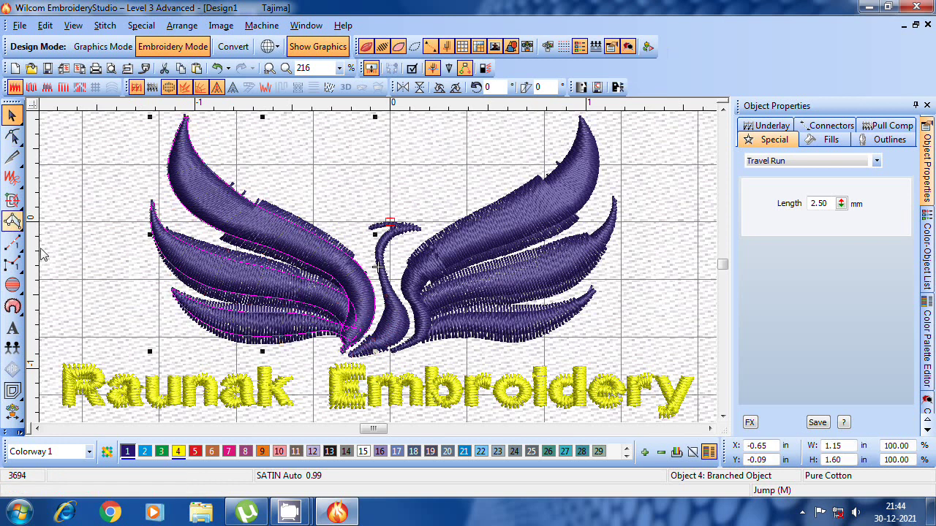
Cut the swan body and paste it back in place so it stitches after the left wing
left_click(12, 220)
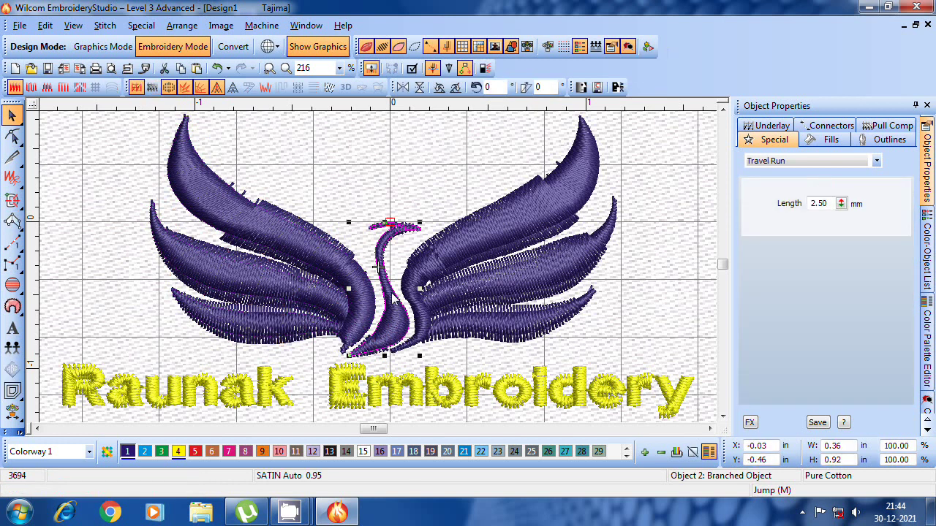
key("ctrl+z")
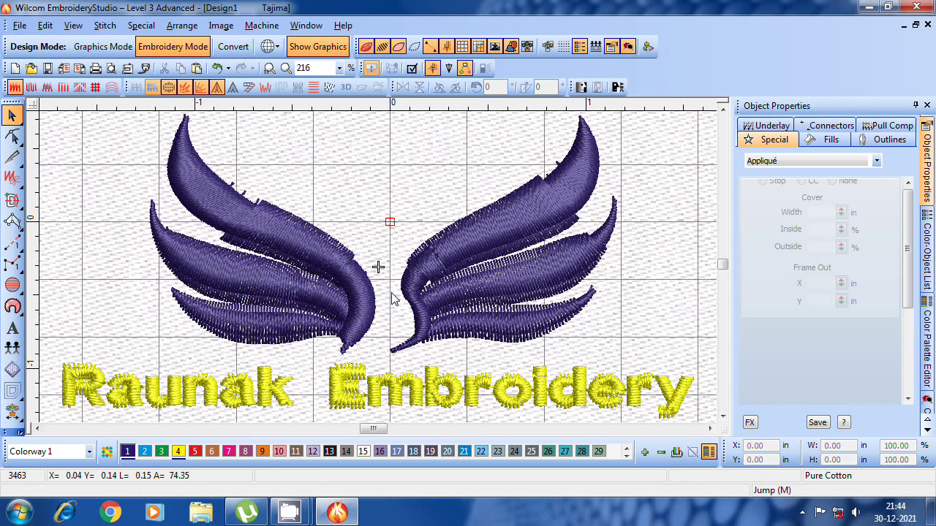
key("ctrl+y")
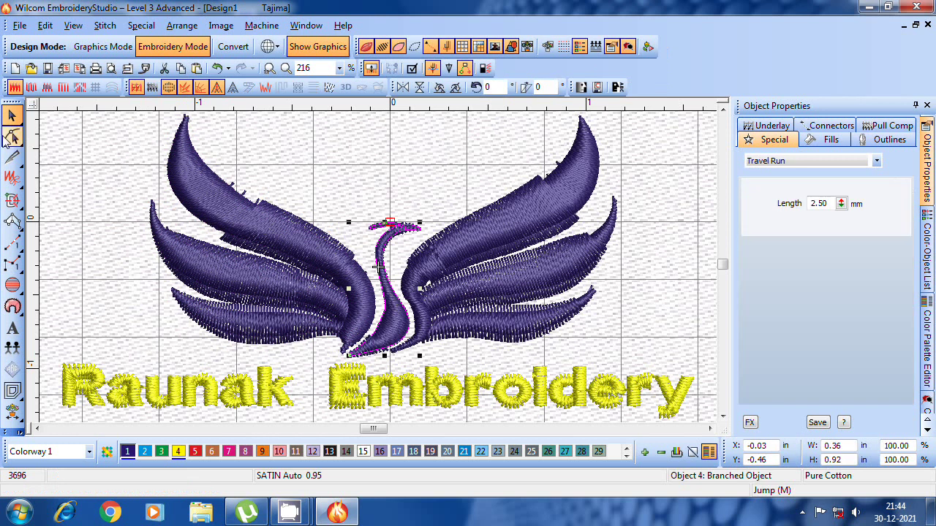
Open the swan body's control points for reshaping
left_click(12, 136)
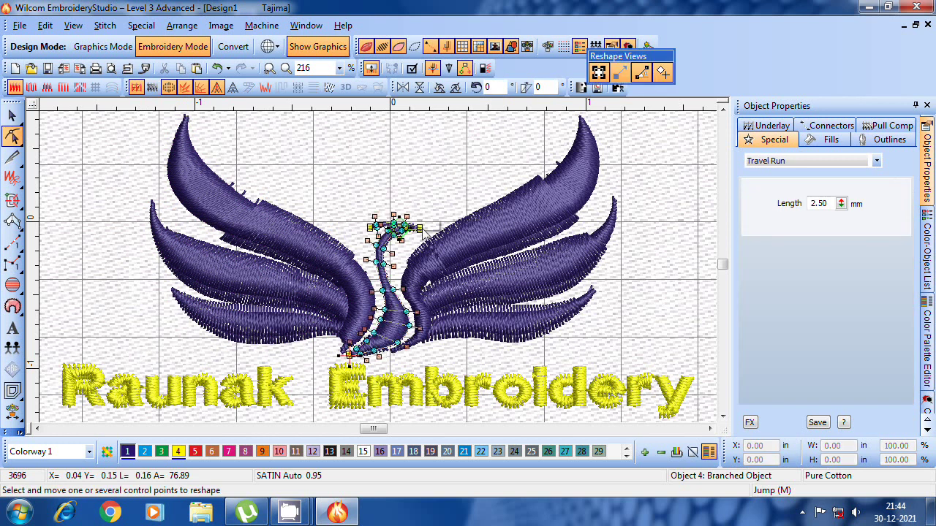